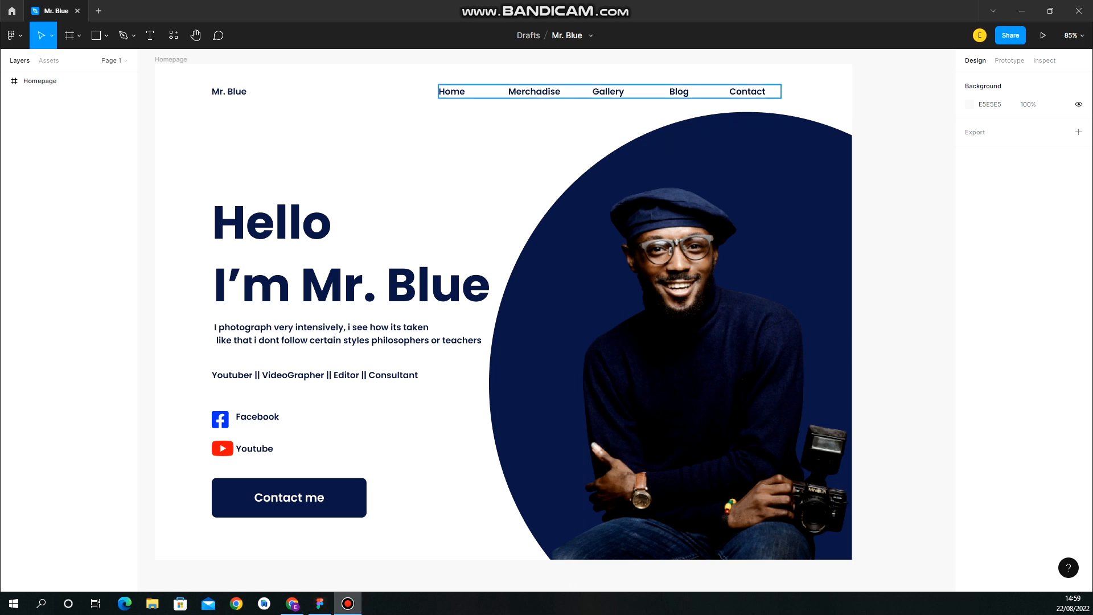
Create a new design file and name it "Mr Blue"
click(98, 11)
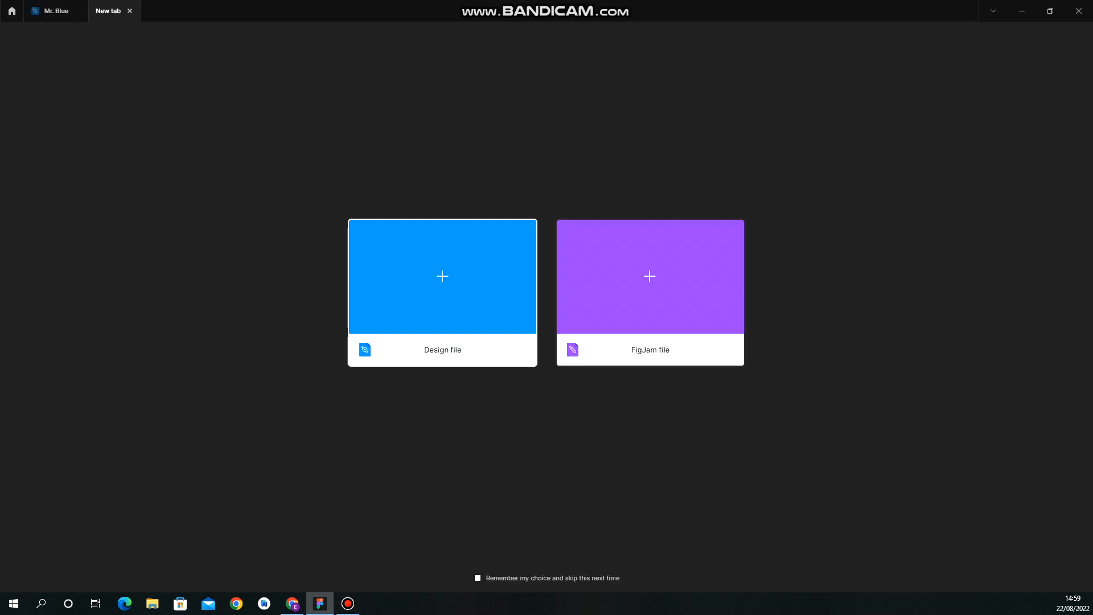
click(442, 292)
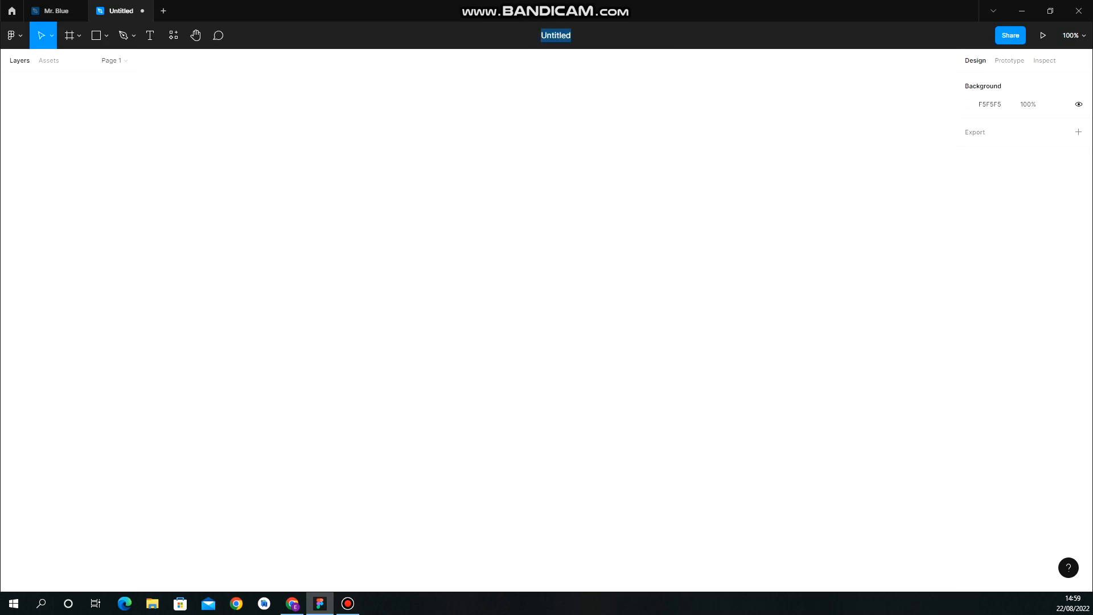
key(BackSpace)
text(Mr)
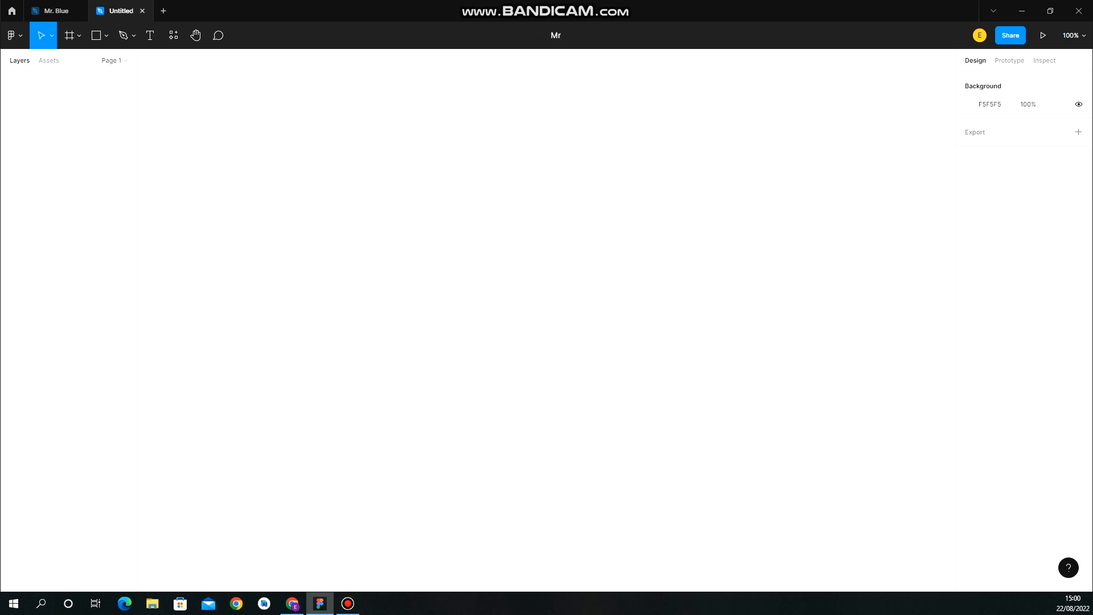
text( Blue)
key(Return)
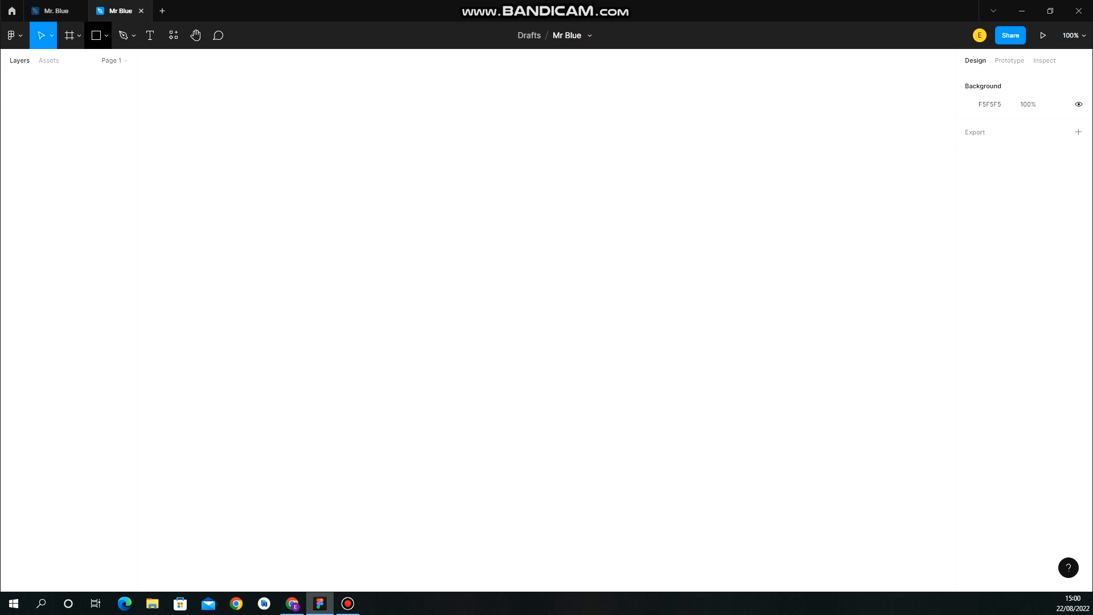
Add a frame to the empty canvas using the Desktop preset of 1440 × 1024
click(79, 36)
click(68, 63)
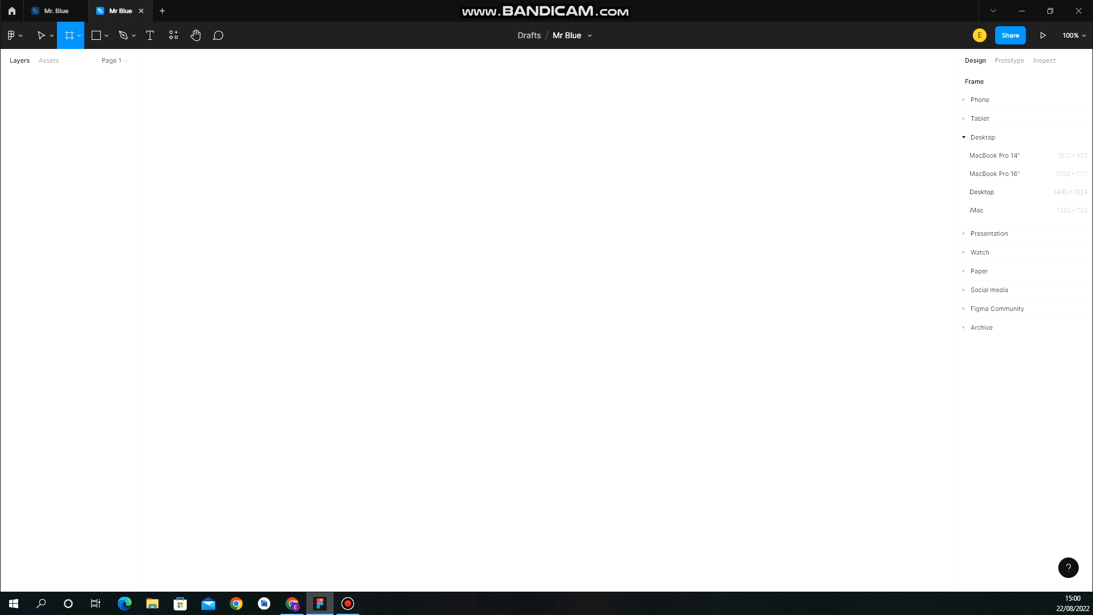
click(982, 192)
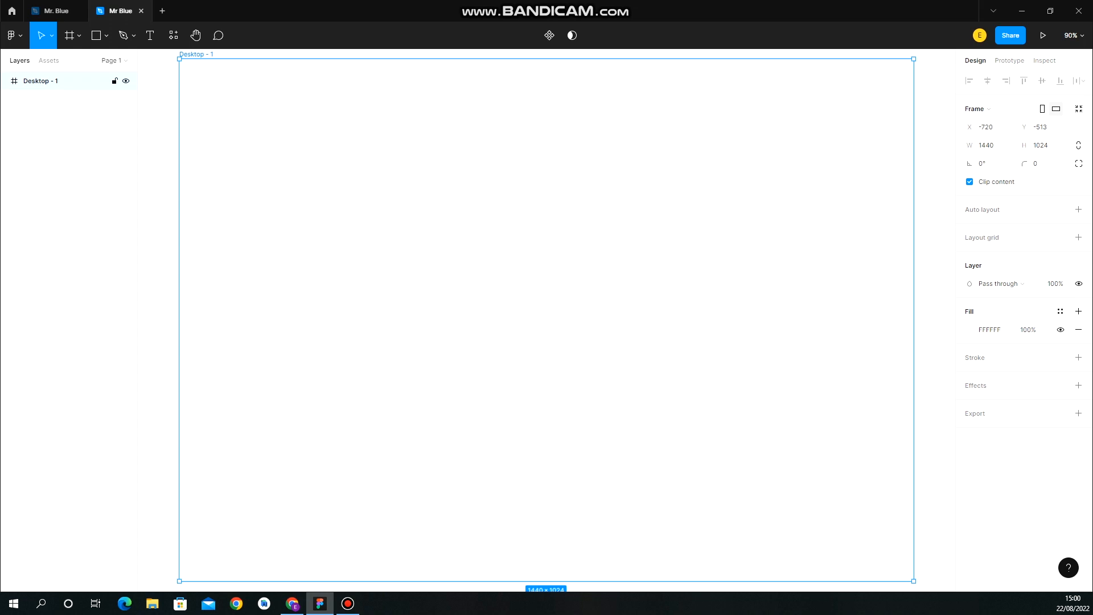
scroll(545, 319, down, 1)
scroll(545, 319, up, 2)
scroll(546, 319, down, 1)
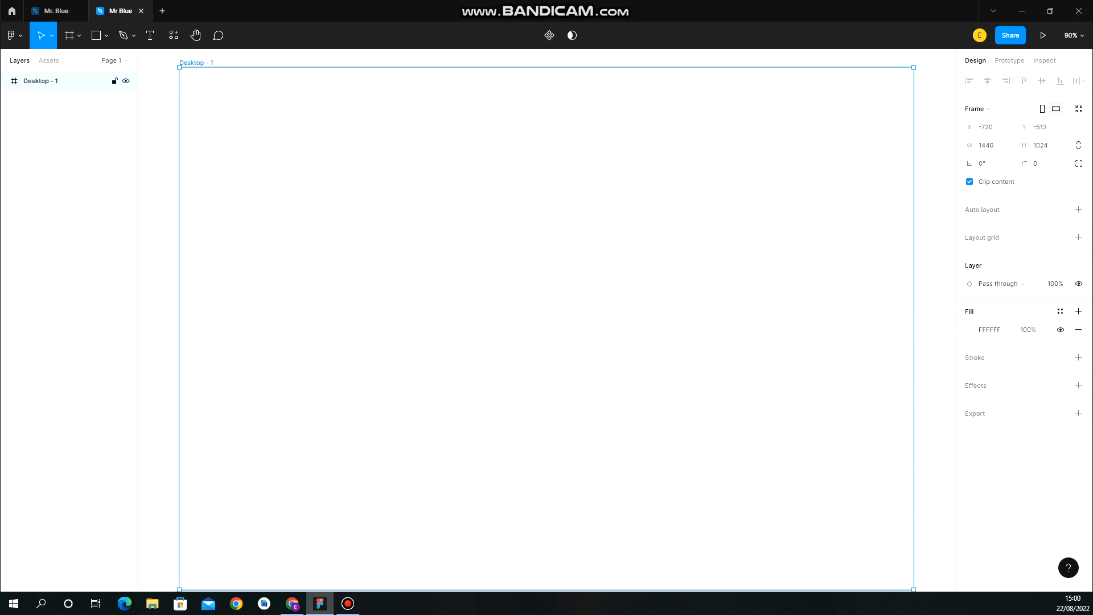
Check the reference homepage, and add the logo text "Mr Blue" near the upper-left corner of the desktop frame, at about X 88, Y 72
click(56, 10)
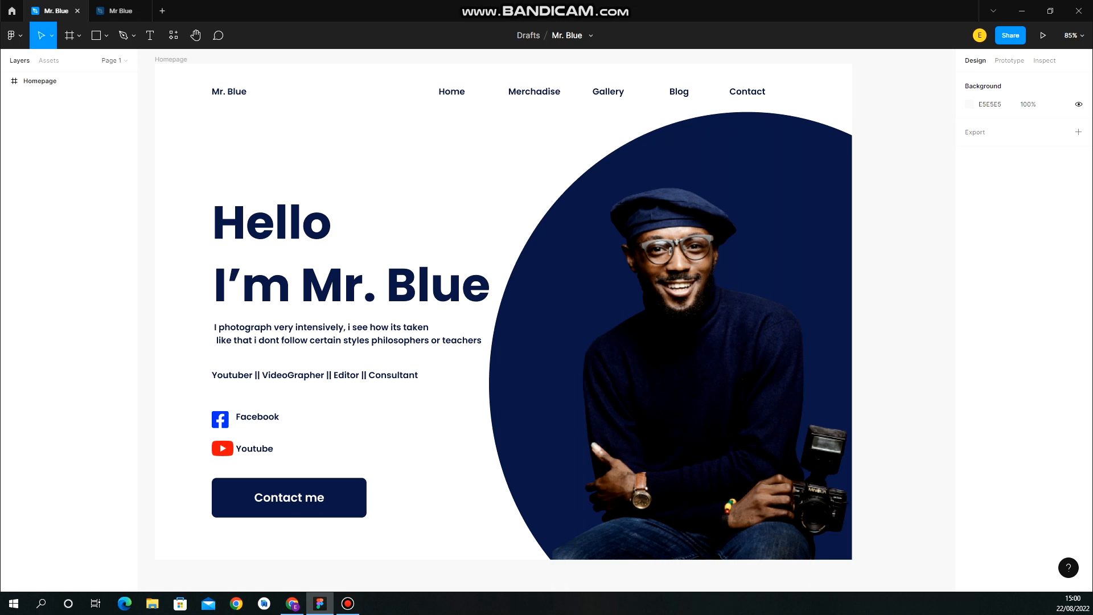
click(120, 11)
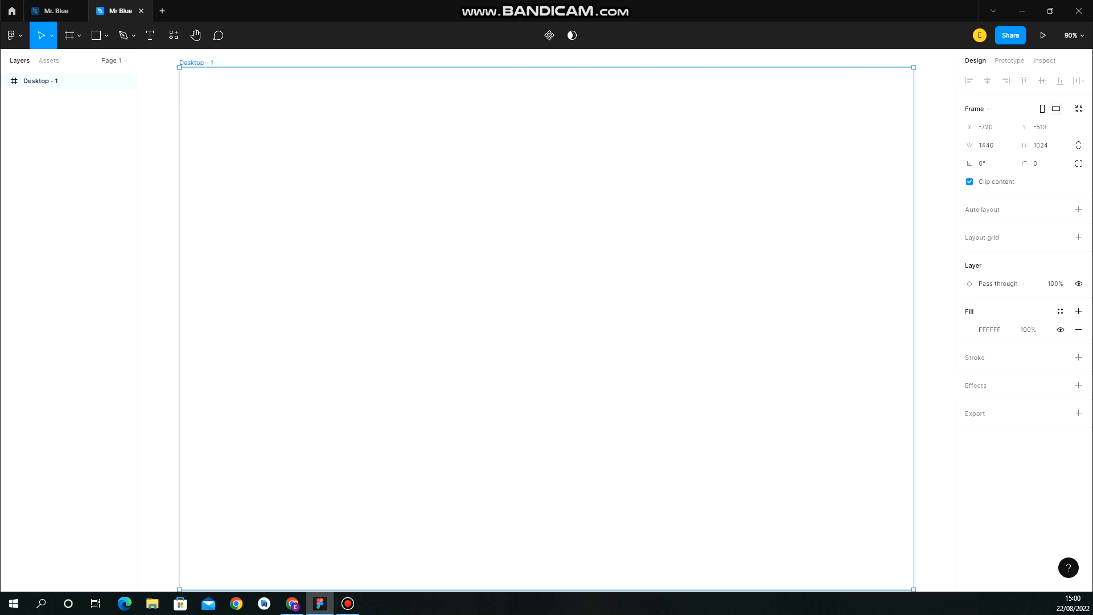
click(56, 11)
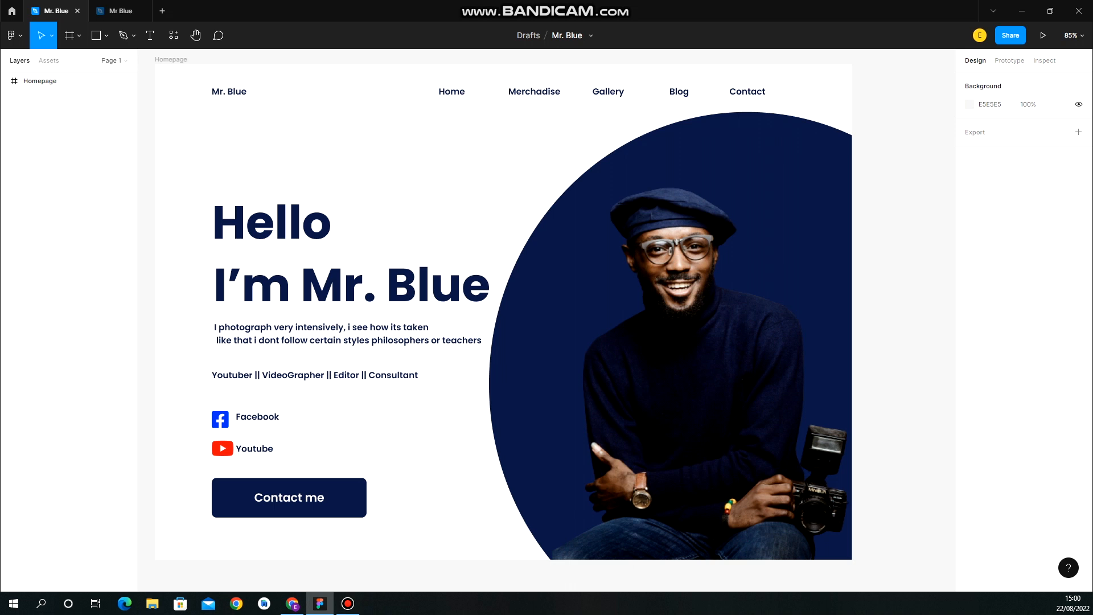
click(120, 11)
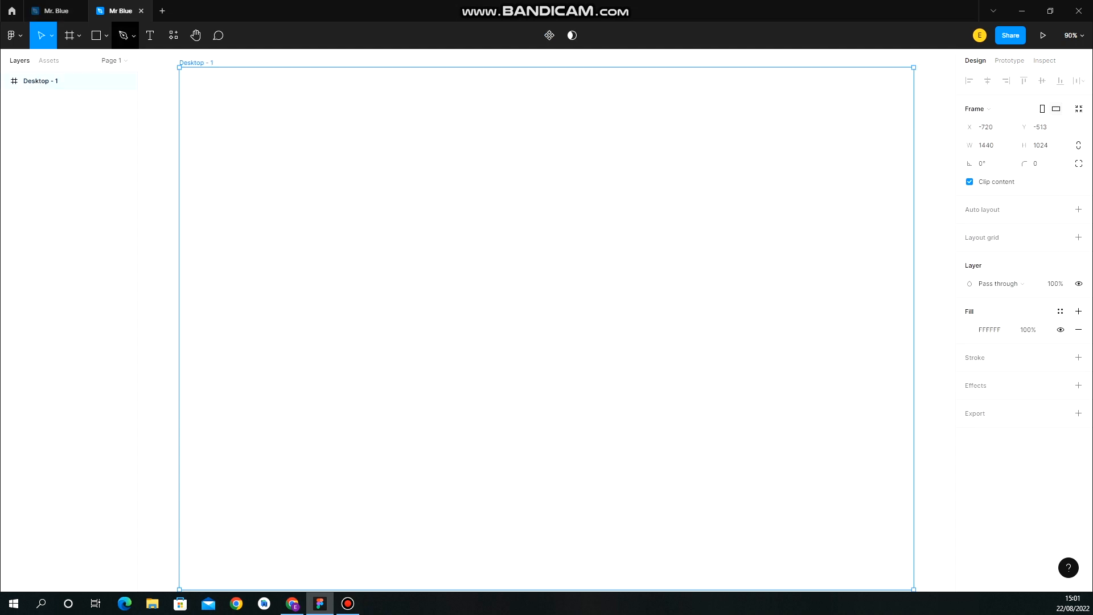
click(150, 35)
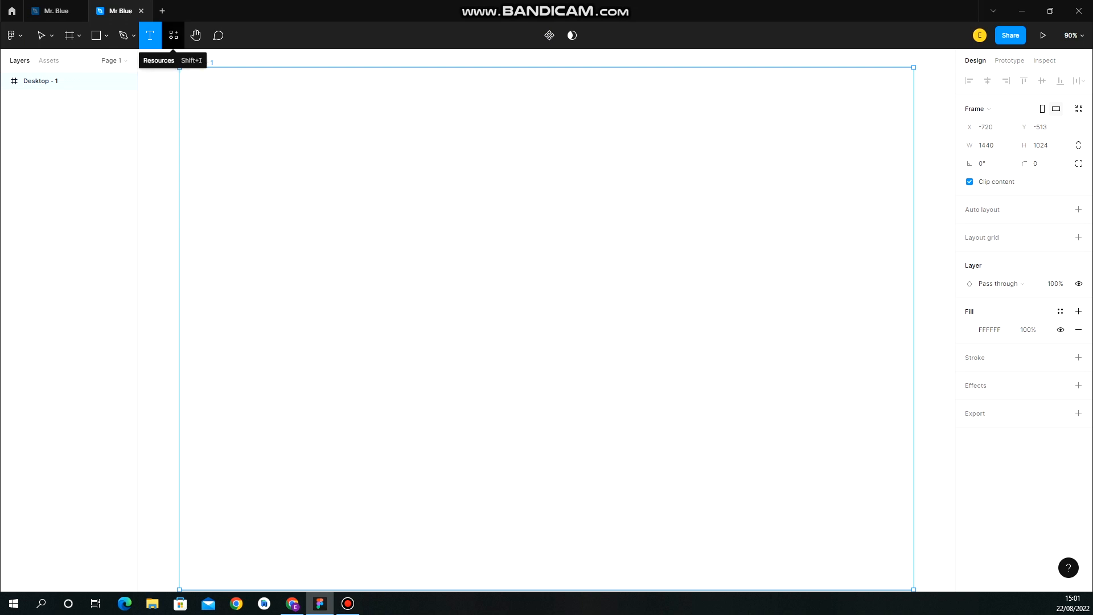
click(224, 107)
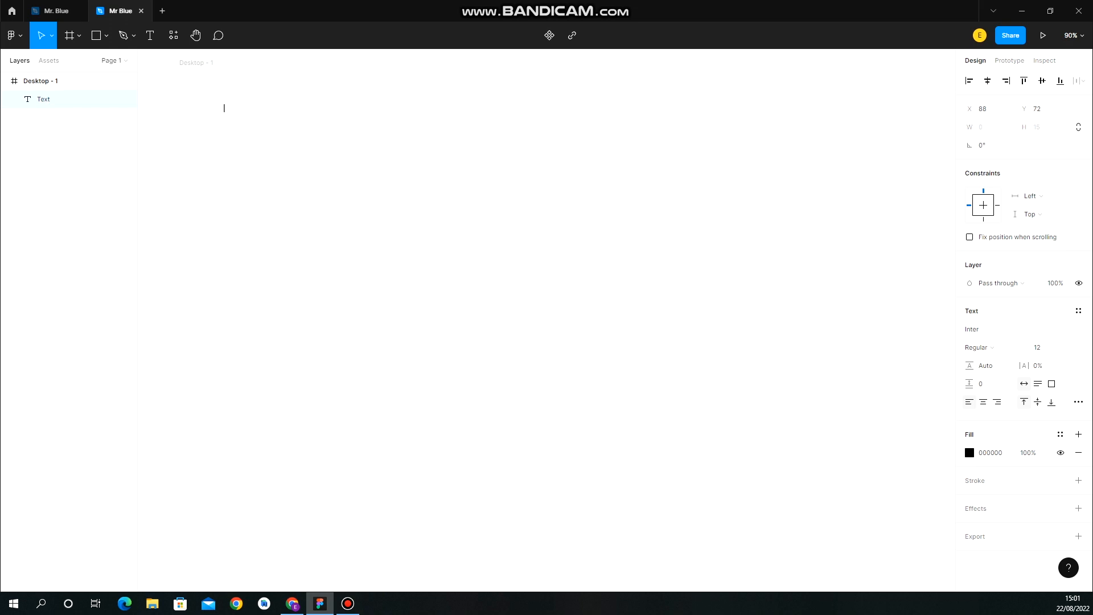
text(Mr Blue)
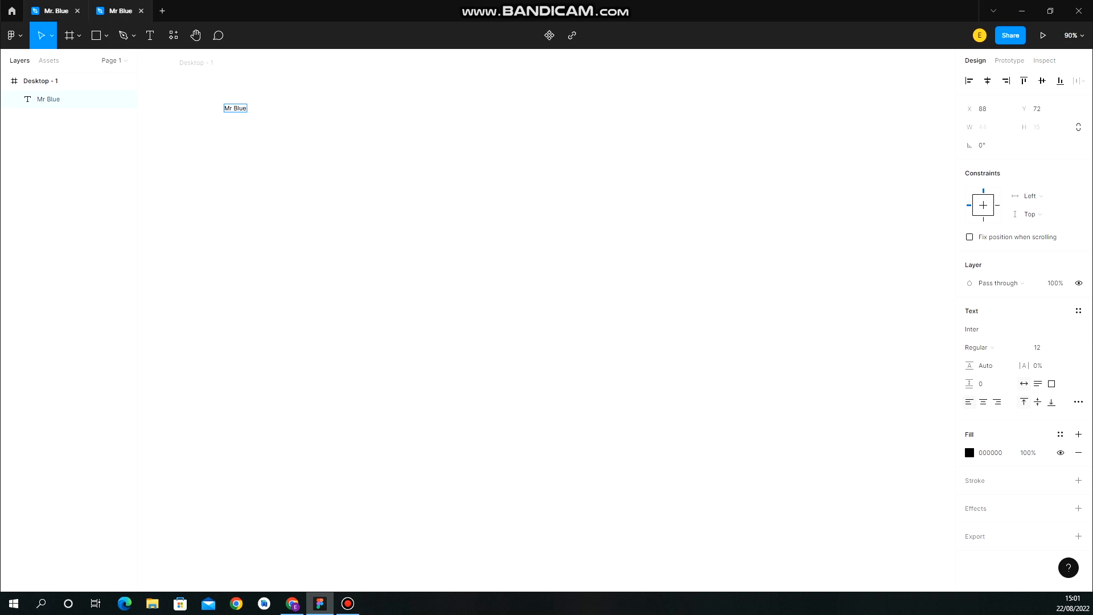
click(56, 11)
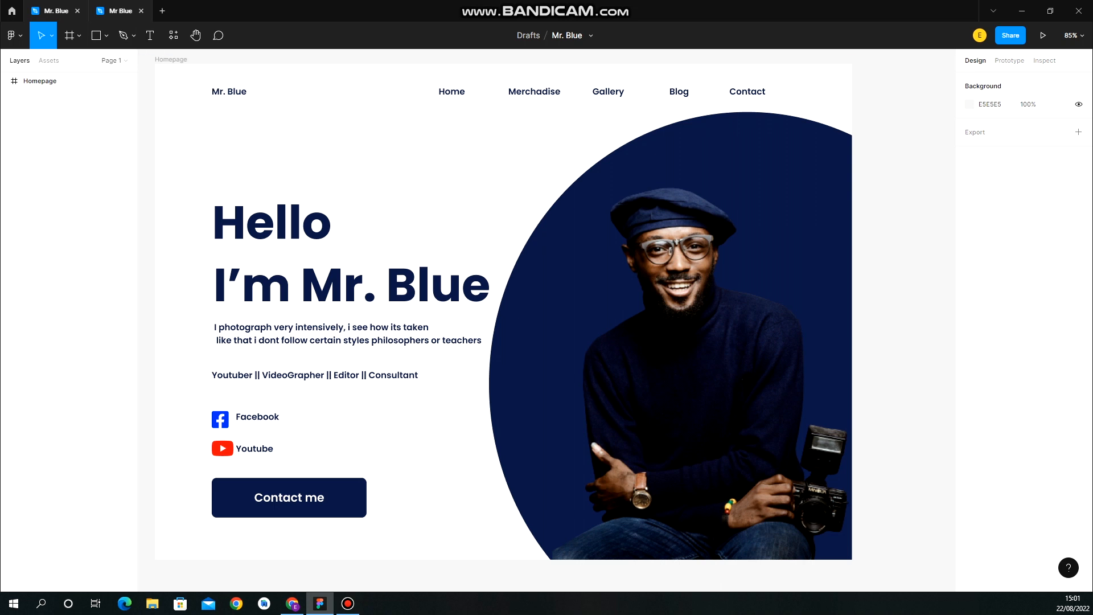
click(119, 10)
key(Escape)
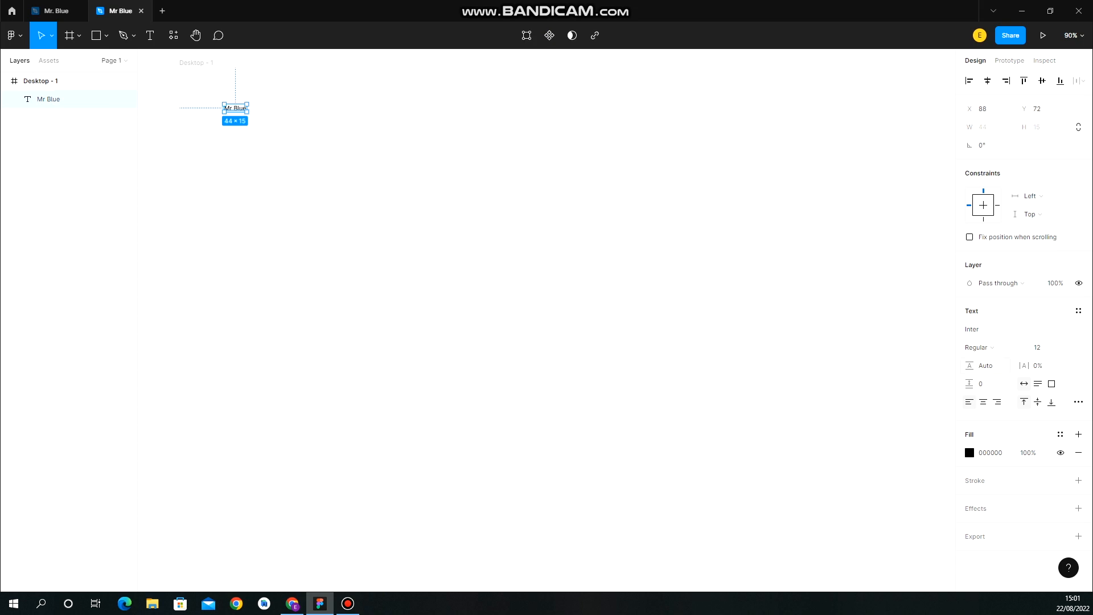
Set the "Mr Blue" text to the Poppins font in Bold weight and keep the text layer selected
click(992, 346)
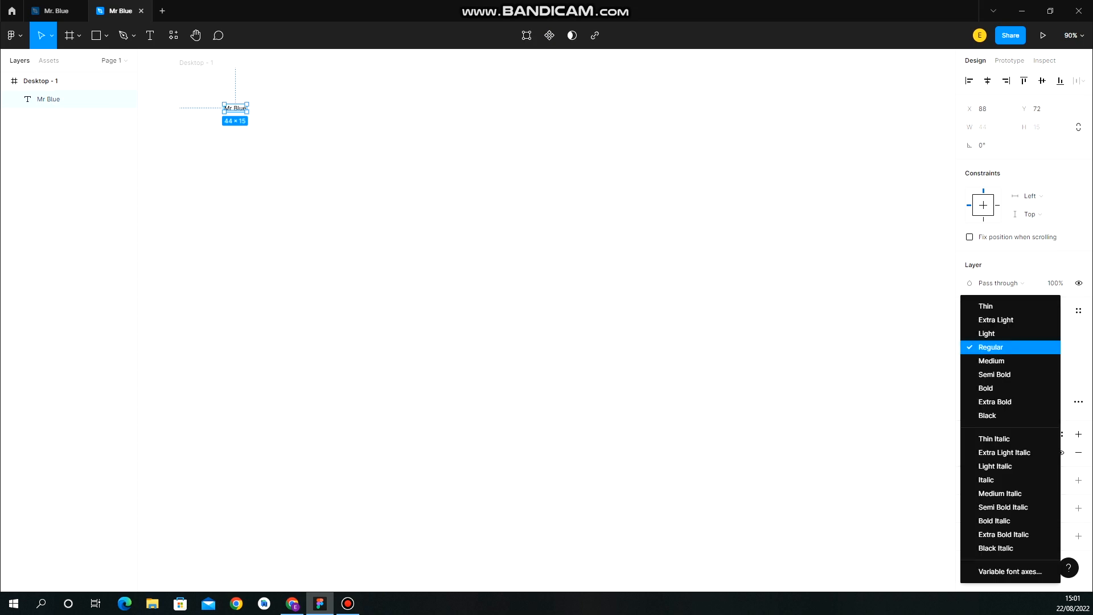
click(985, 387)
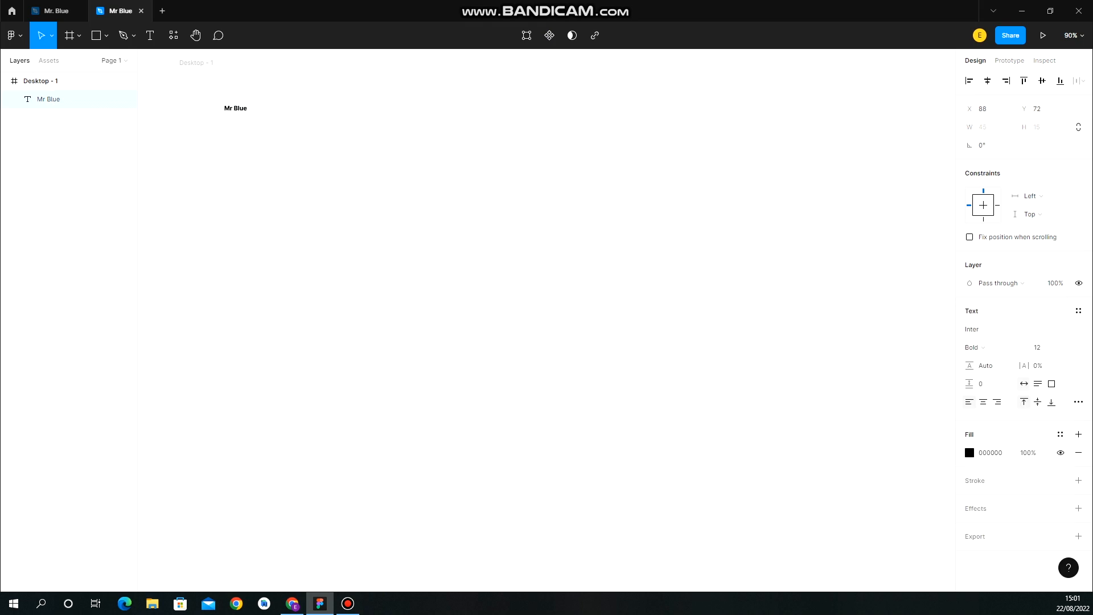
click(990, 329)
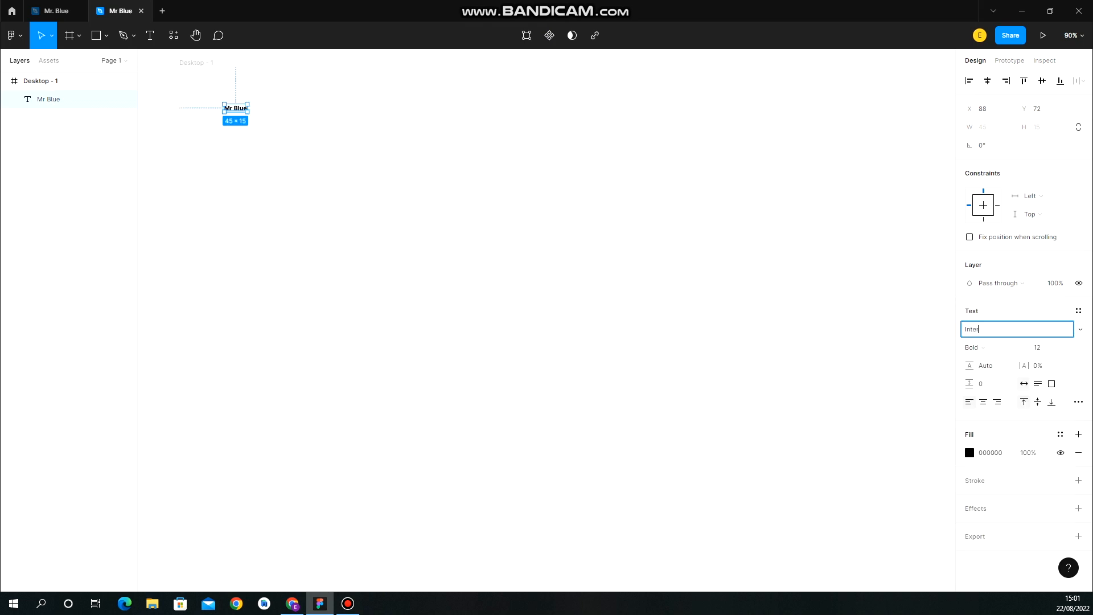
text(Poppins)
key(Return)
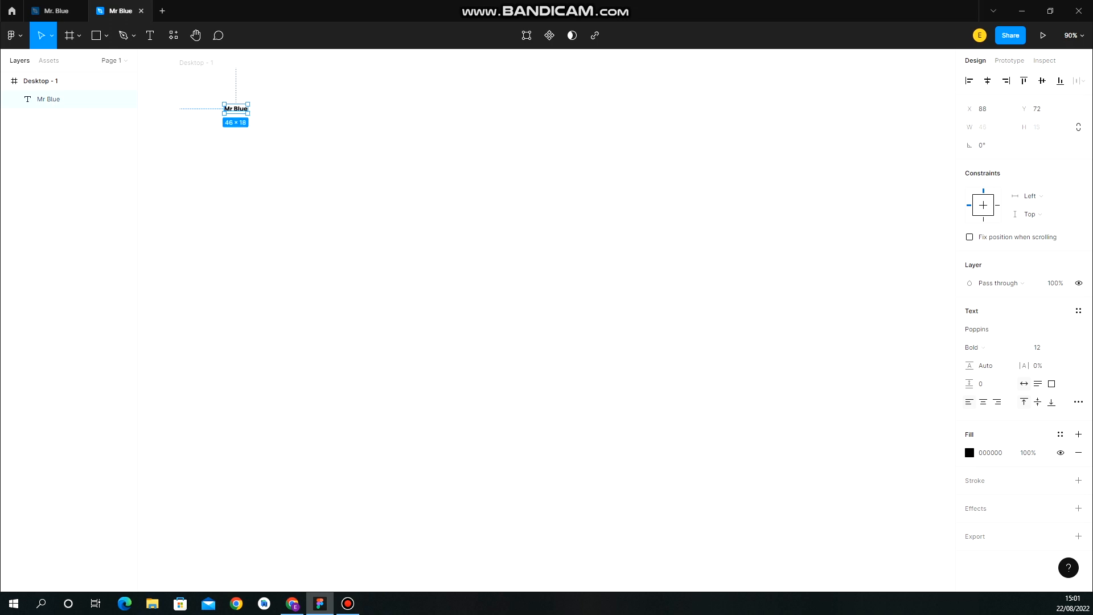
key(Escape)
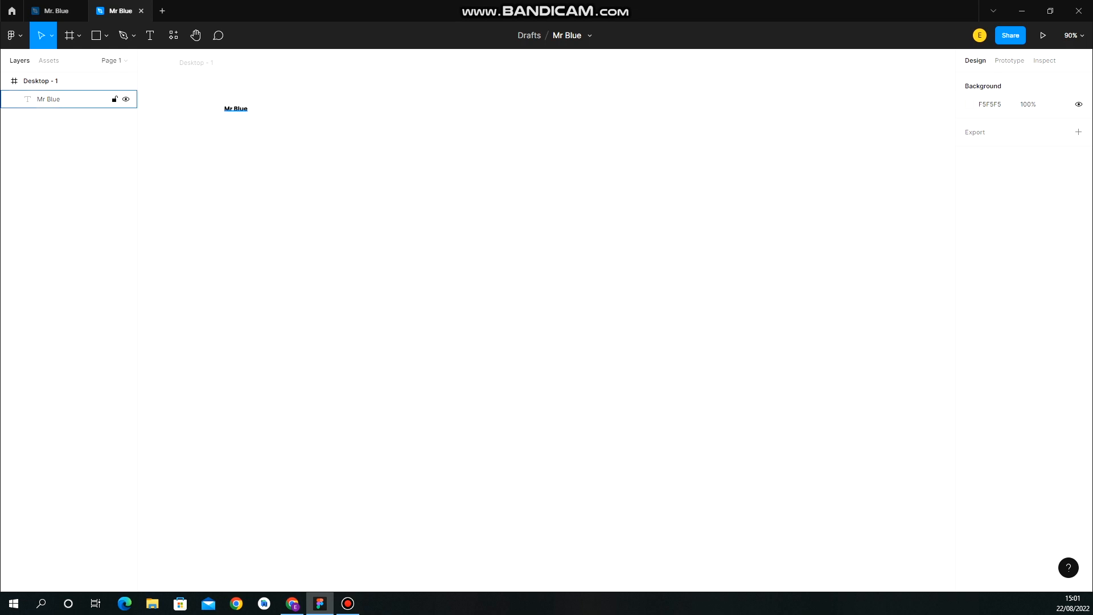
click(48, 99)
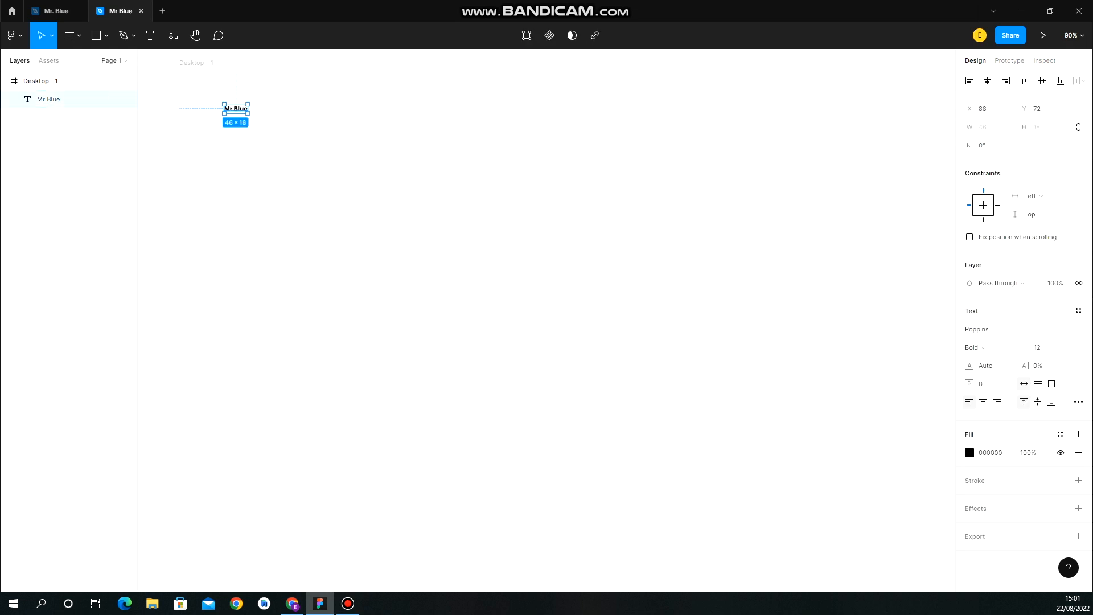
Try font sizes 14 and 20 on the "Mr Blue" text
click(1066, 346)
key(Down)
key(Down)
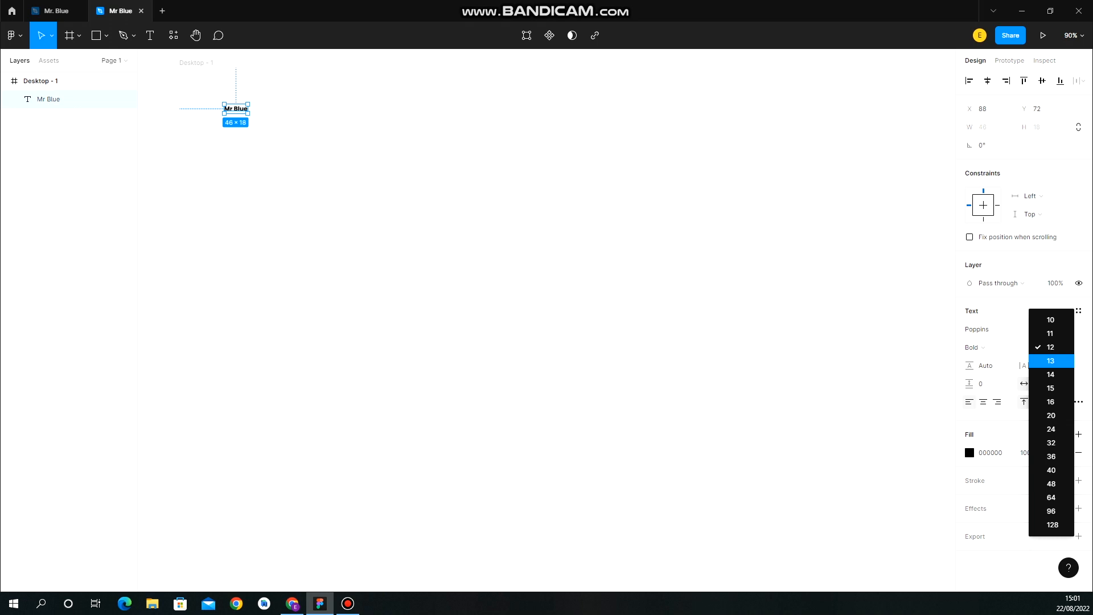
key(Return)
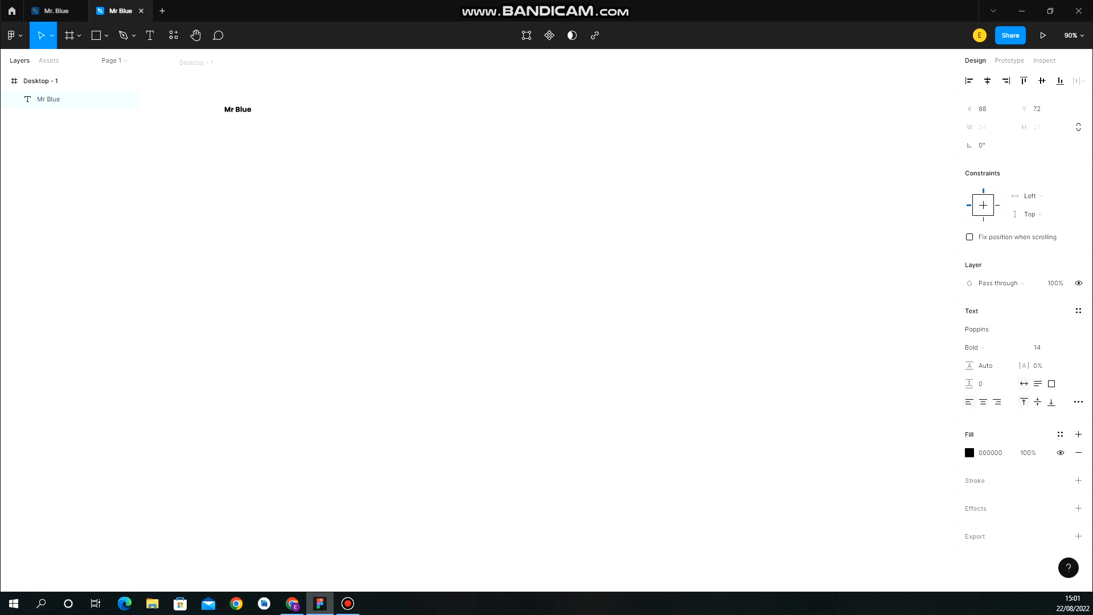
click(1066, 346)
key(Down)
key(Down)
key(Down)
key(Down)
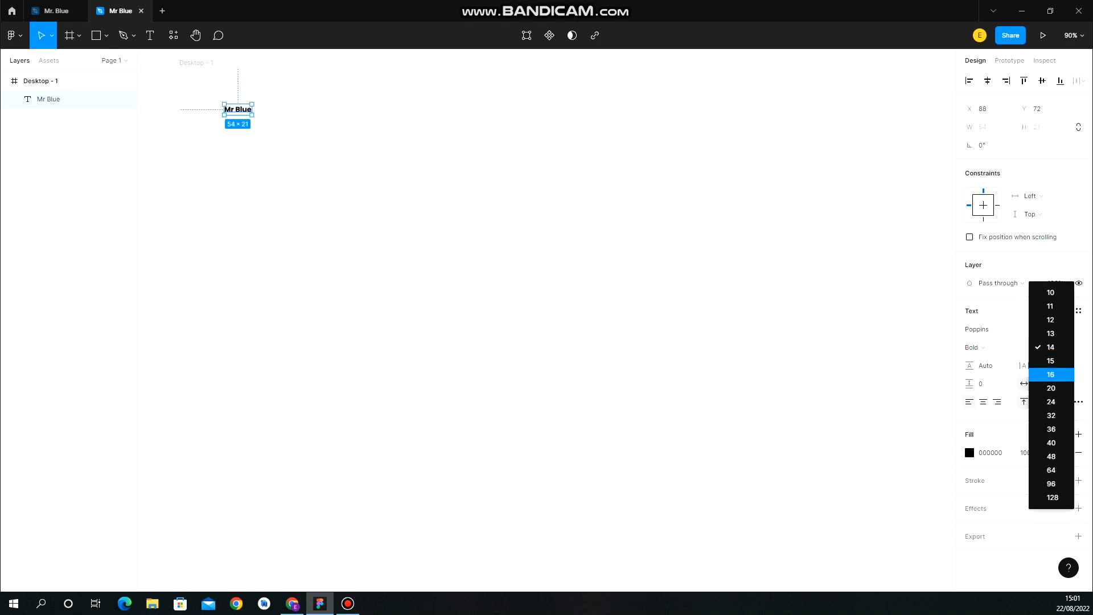
key(Return)
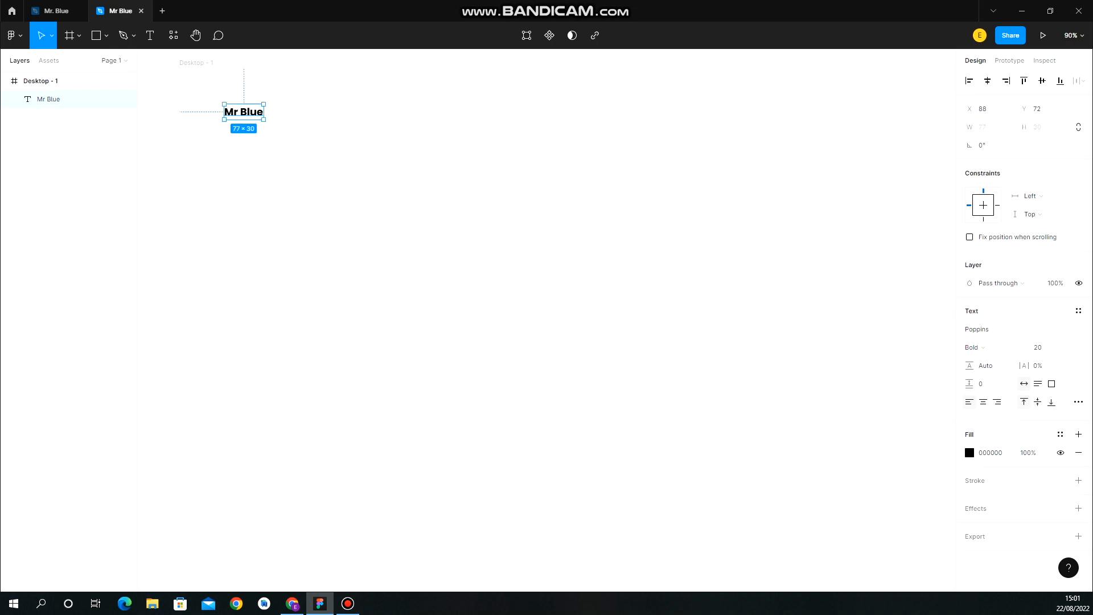
Set the "Mr Blue" text's font size to 18 and move it up and right to about X 123, Y 39
click(1066, 346)
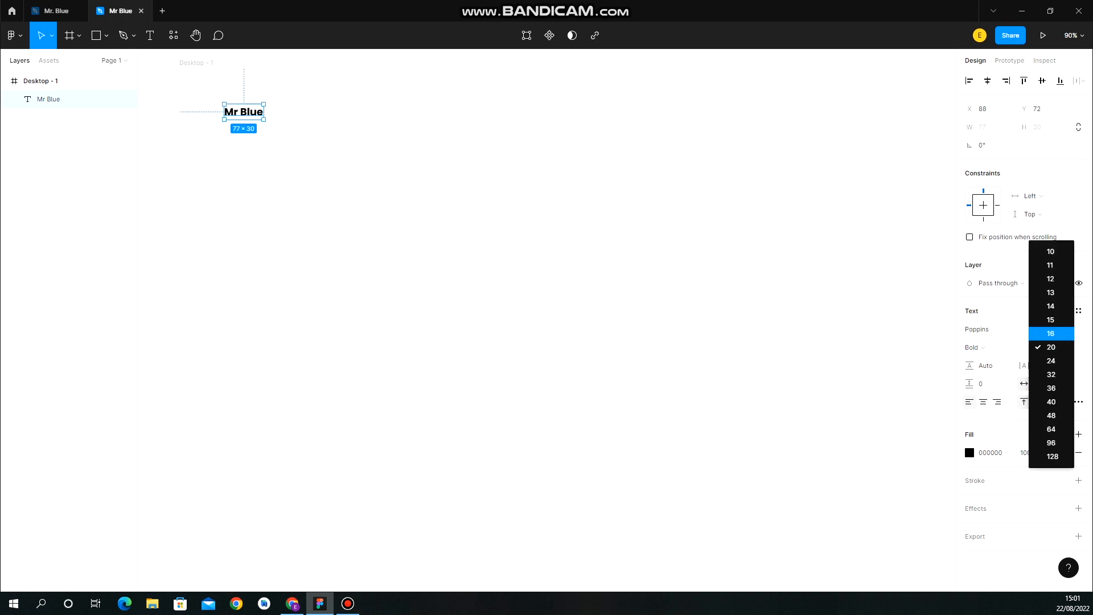
key(Escape)
click(1044, 347)
text(18)
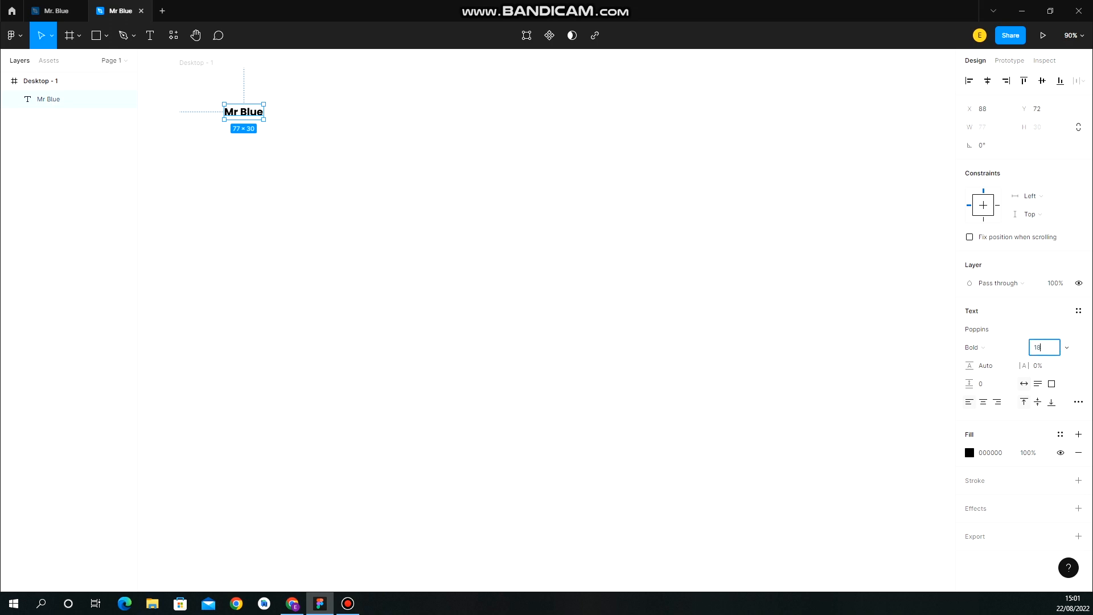
key(Return)
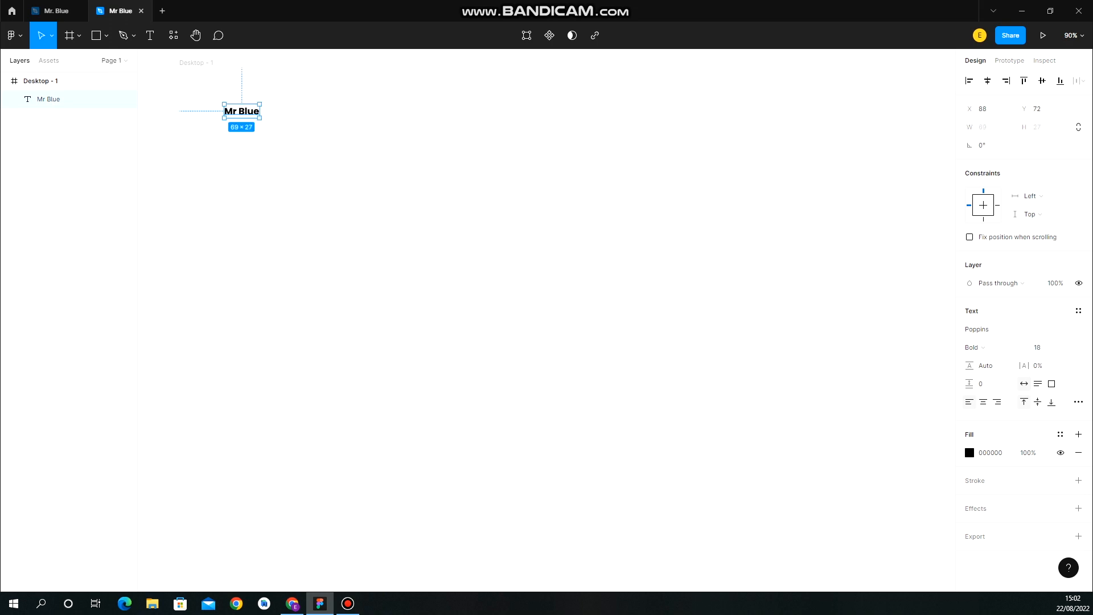
drag(242, 111, 260, 94)
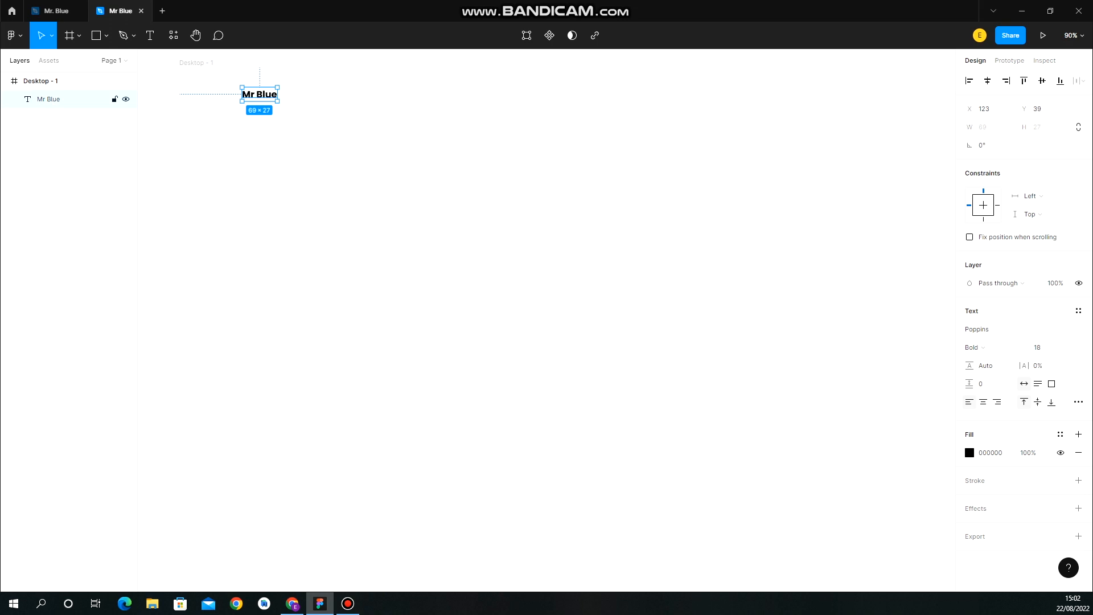
Copy the fill colour 17224D from the reference homepage's logo and apply it to the "Mr Blue" text in the new file
click(56, 10)
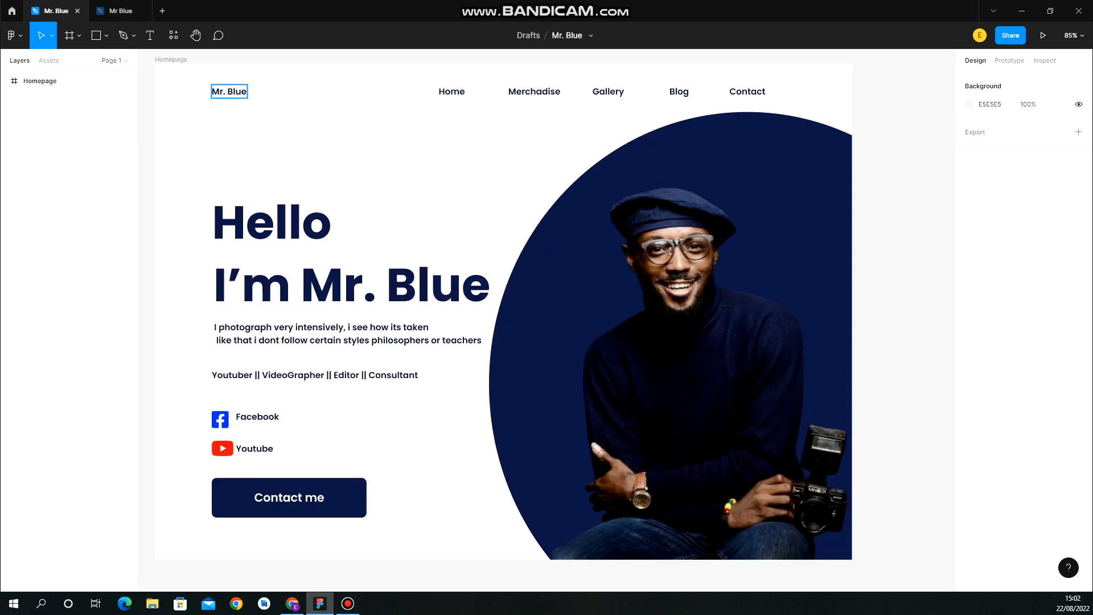
click(229, 91)
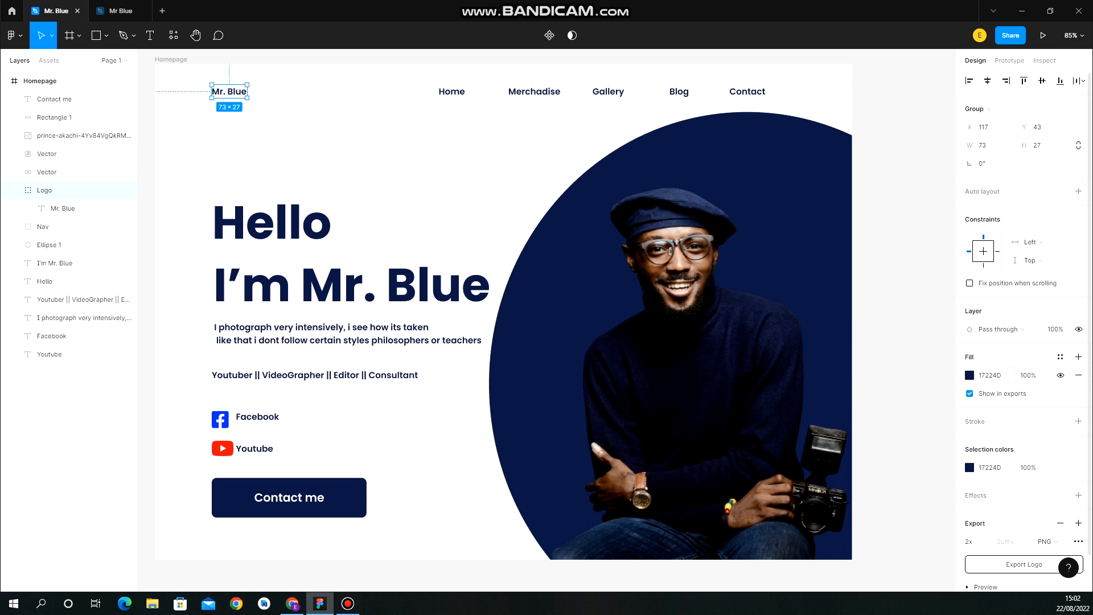
drag(1002, 375, 978, 376)
key(ctrl+c)
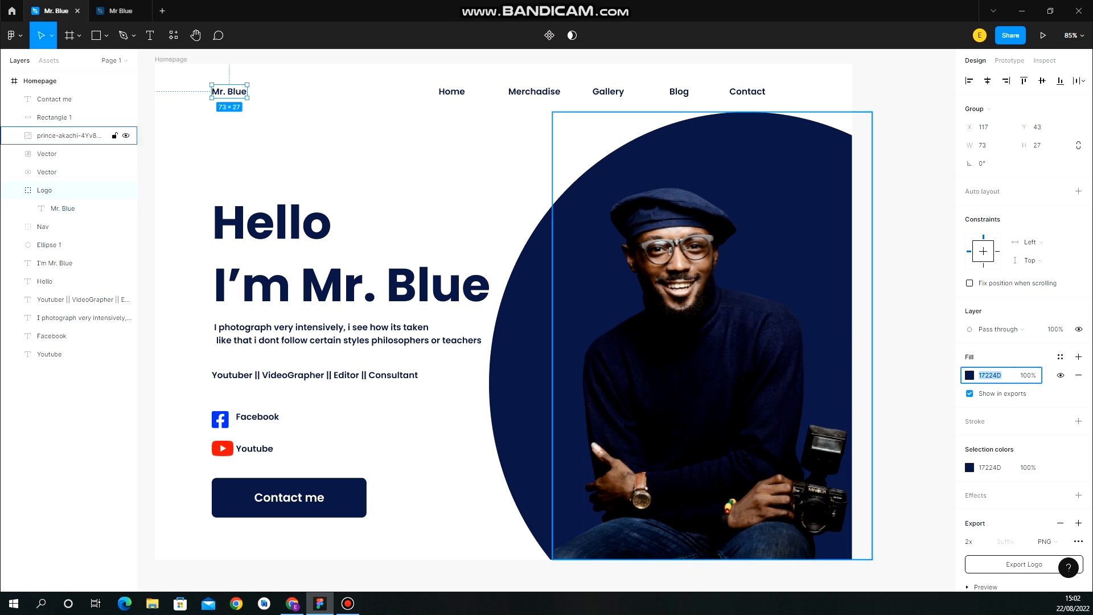
click(119, 11)
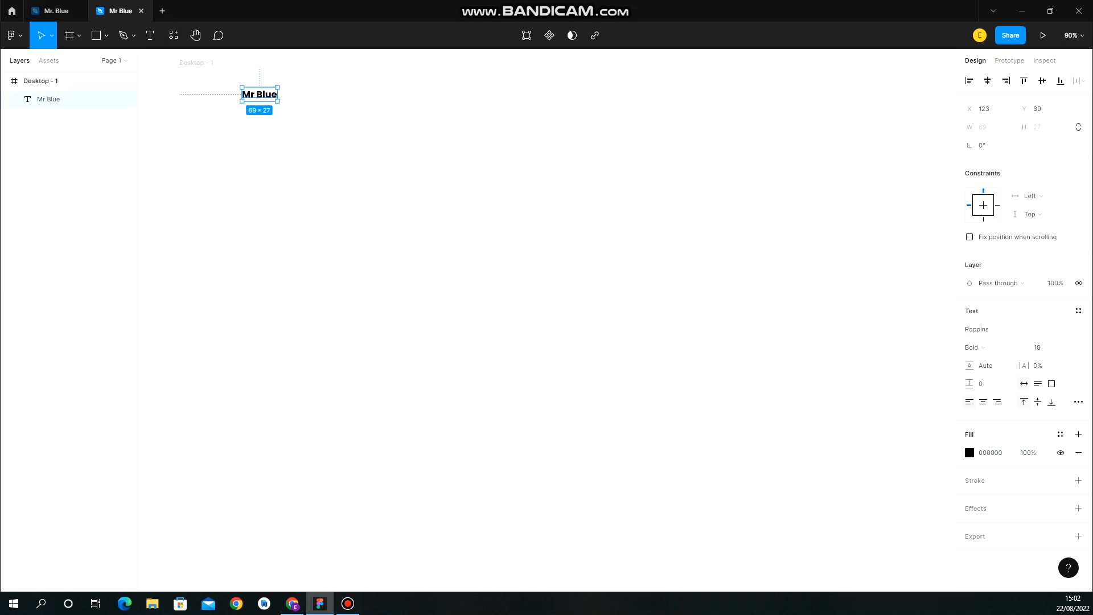
drag(1003, 453, 978, 453)
key(ctrl+v)
click(196, 63)
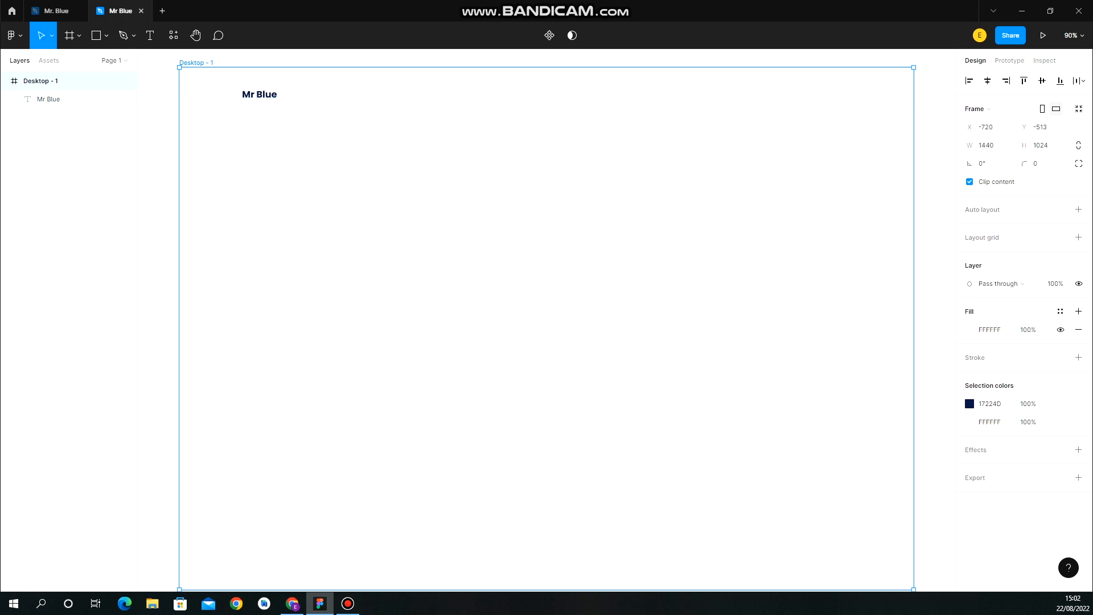
Check the reference homepage's navigation and add a "Home" text in the new file at about X 431, Y 49, beside the logo
click(56, 11)
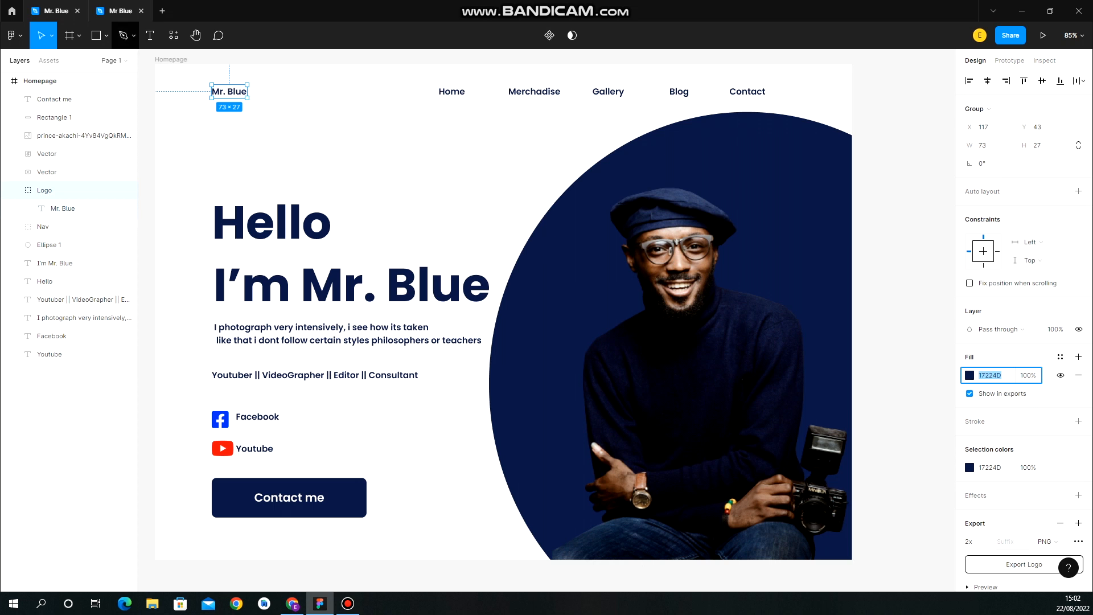
click(120, 11)
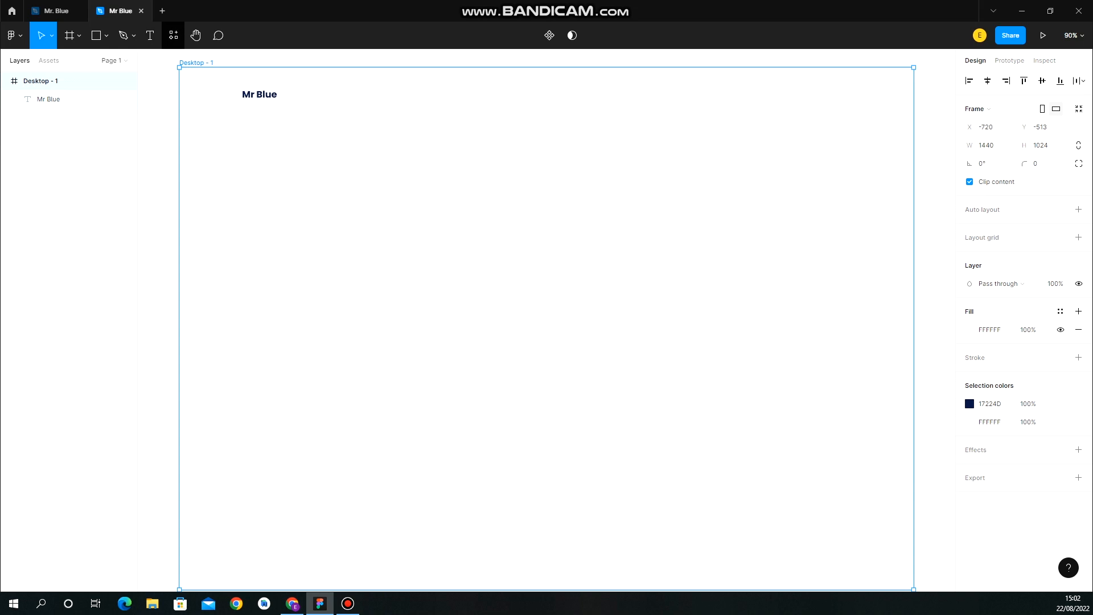
key(t)
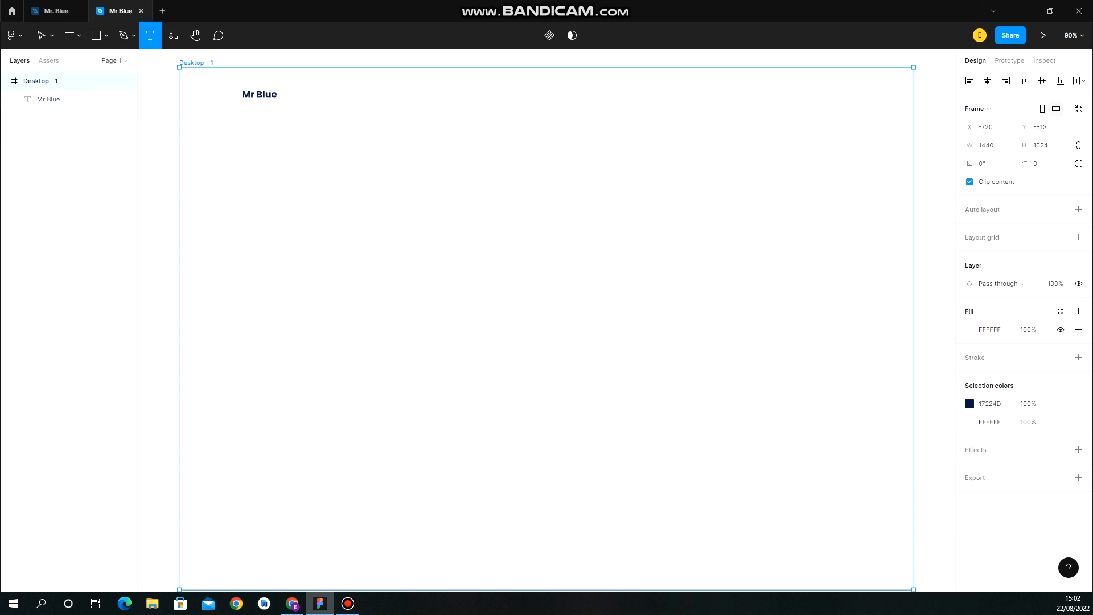
click(399, 95)
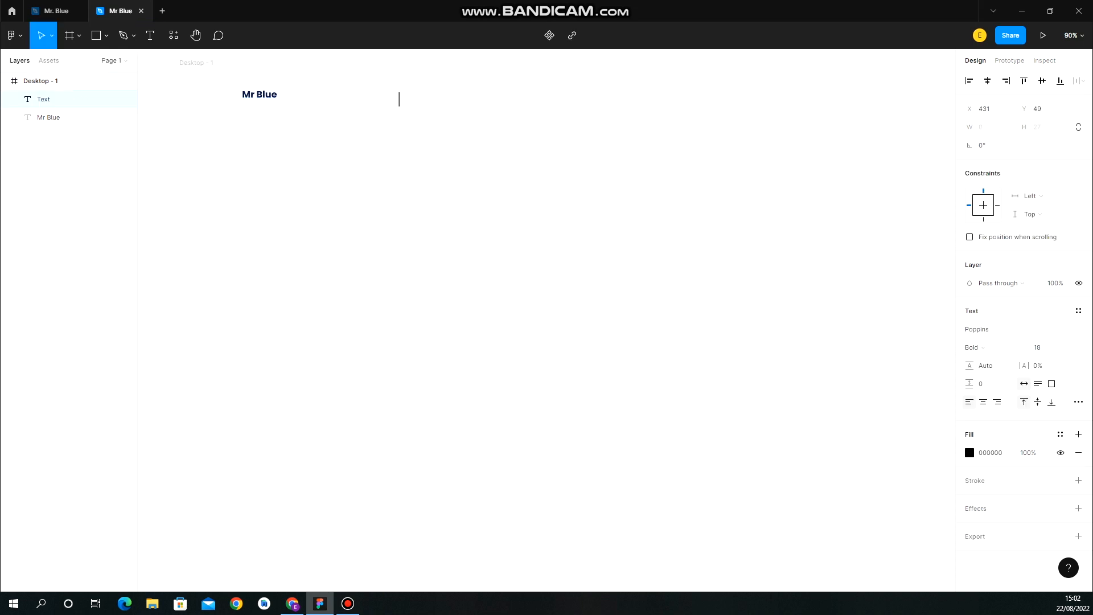
text(Home)
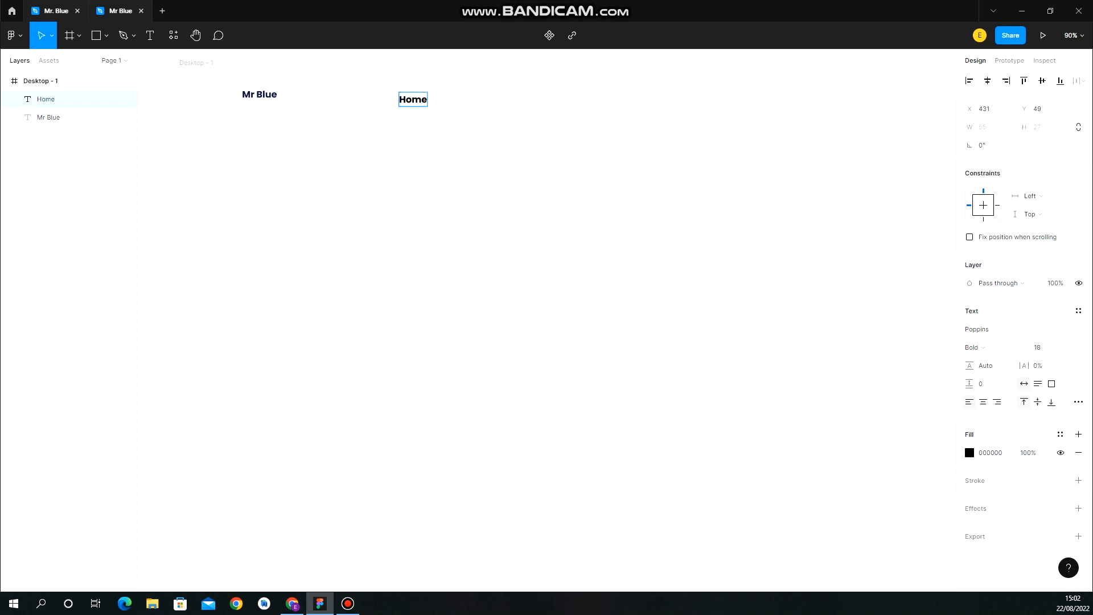
click(56, 11)
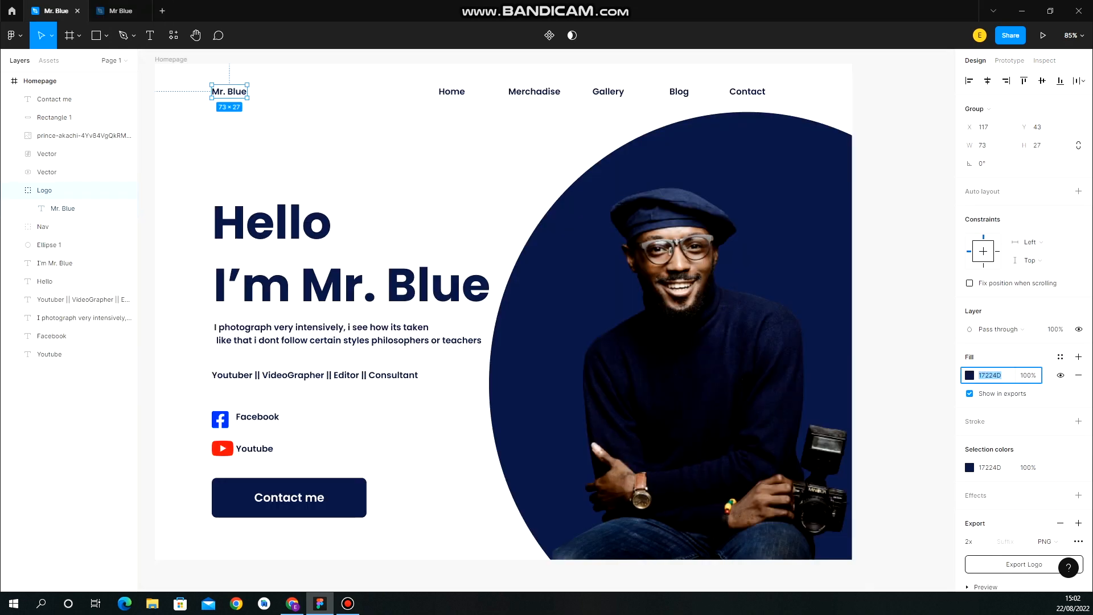
click(120, 11)
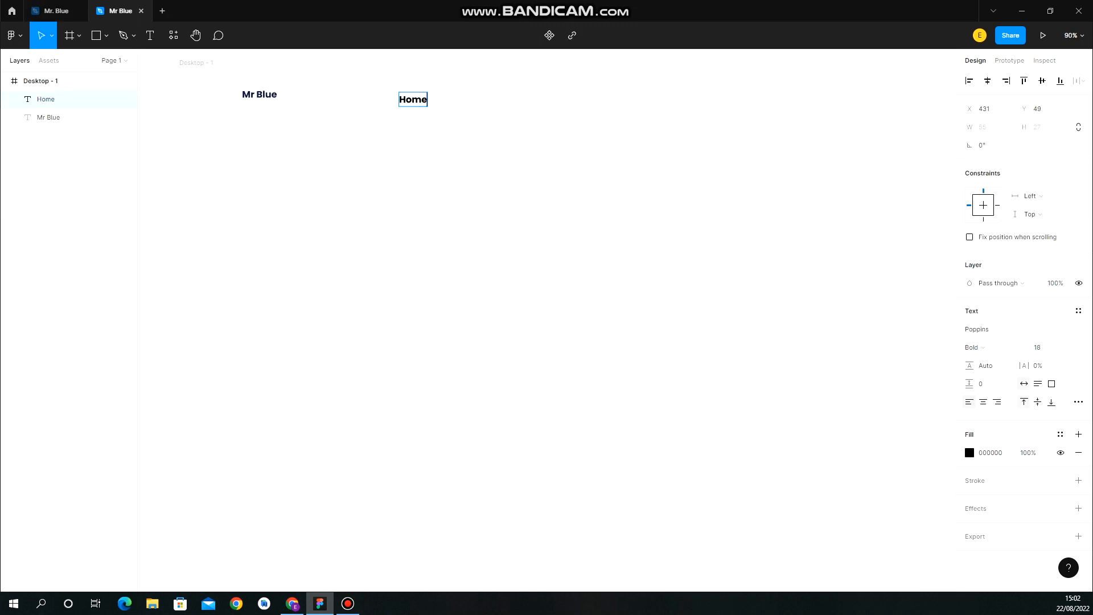
key(Escape)
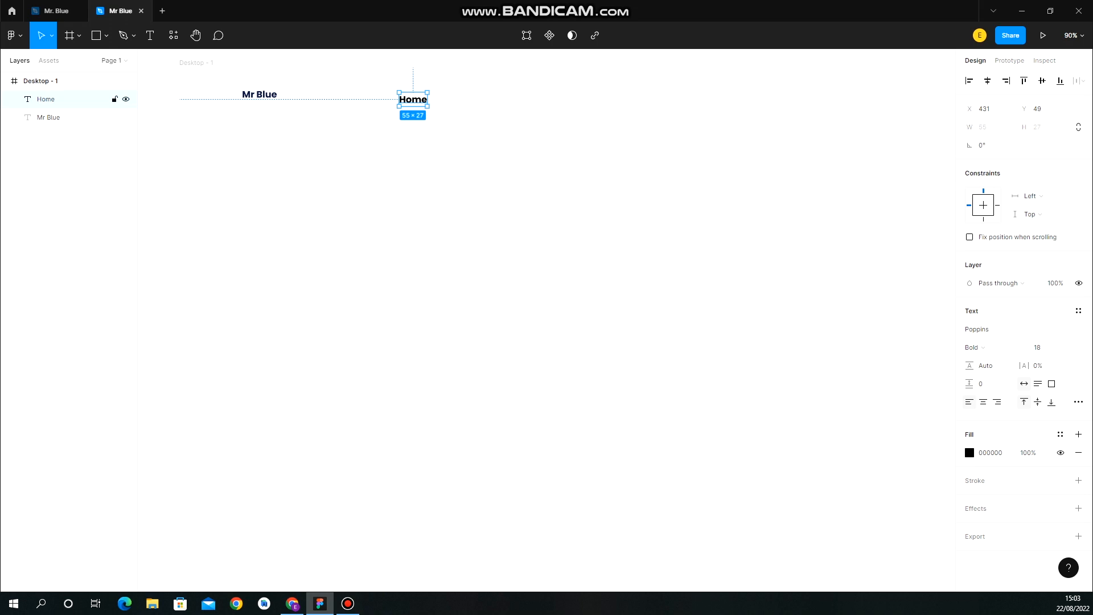
Duplicate the "Home" text three times along the navigation row, with the first two copies at about X 521 and X 611
key(alt)
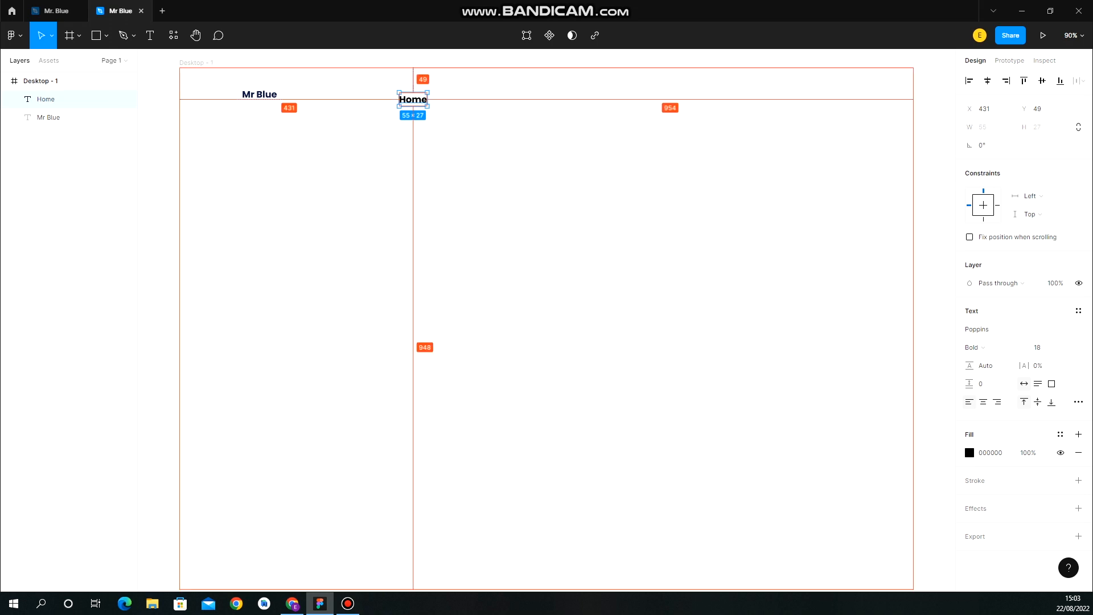
drag(413, 99, 458, 99)
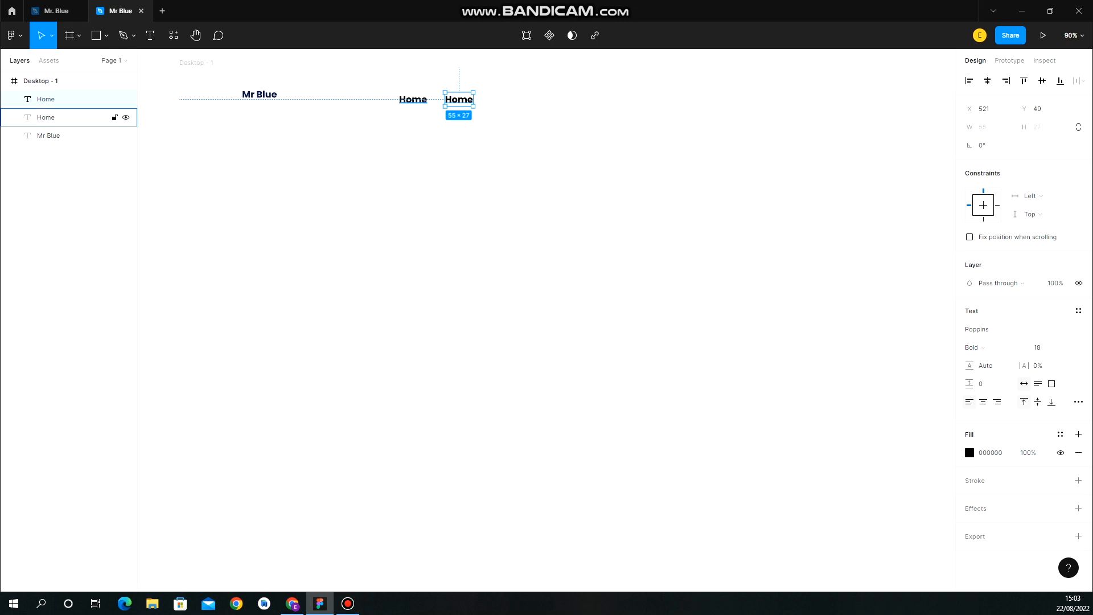
click(45, 117)
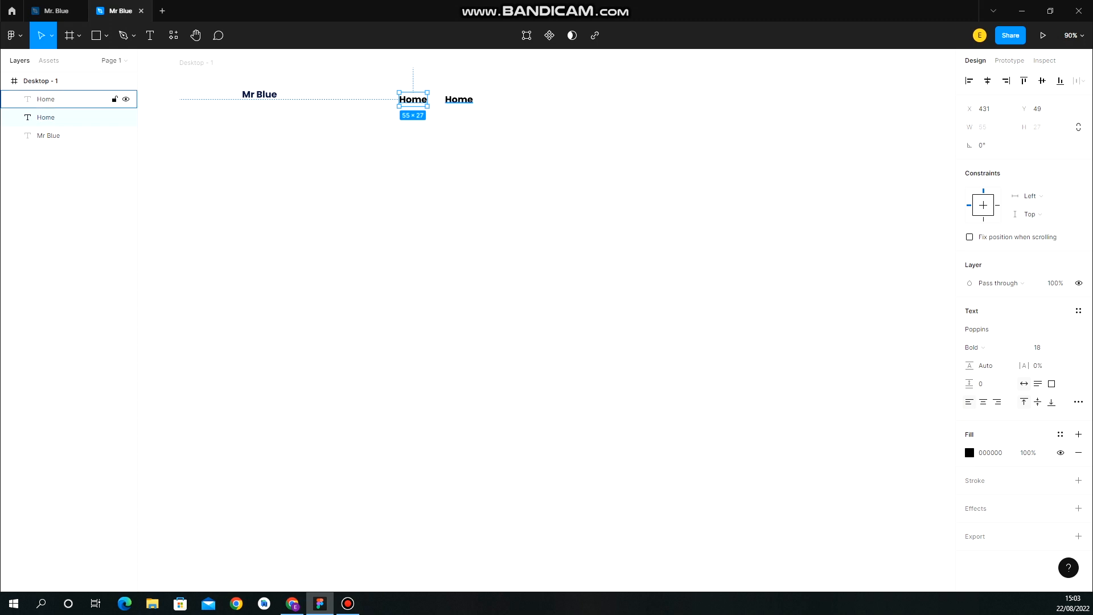
key(alt)
click(68, 99)
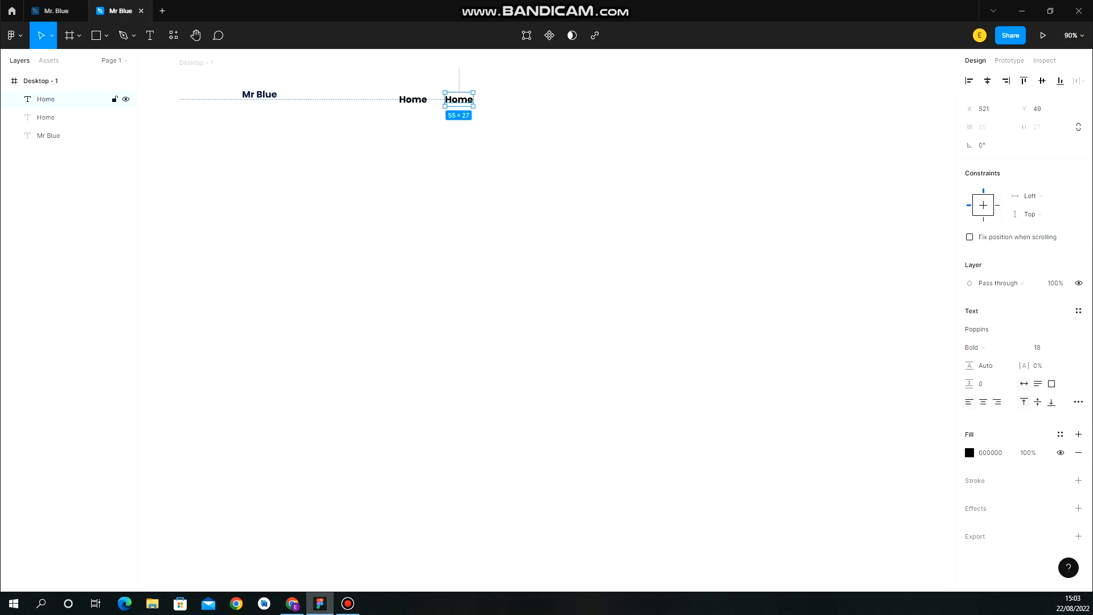
alt+drag(459, 99, 504, 100)
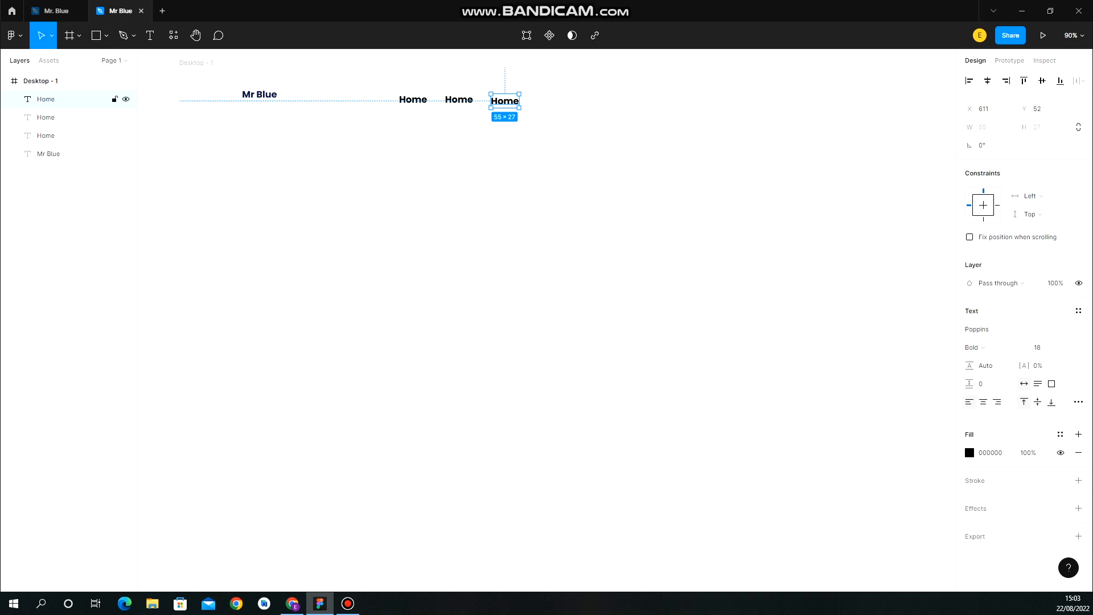
alt+drag(505, 101, 563, 99)
Check the reference navigation and change the second "Home" text to "Merchadise"
click(458, 99)
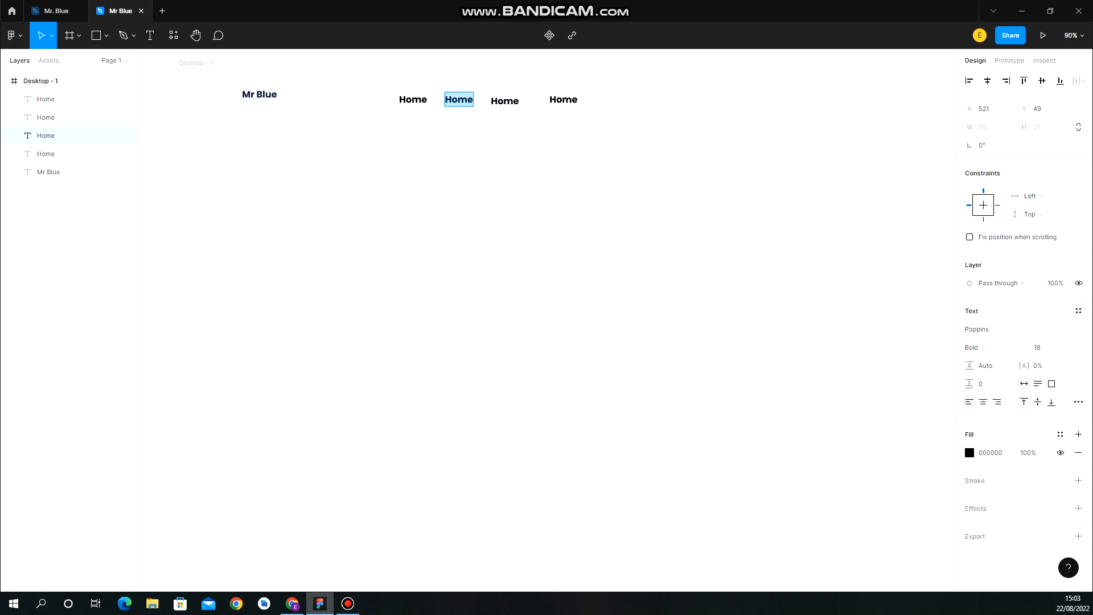
click(56, 11)
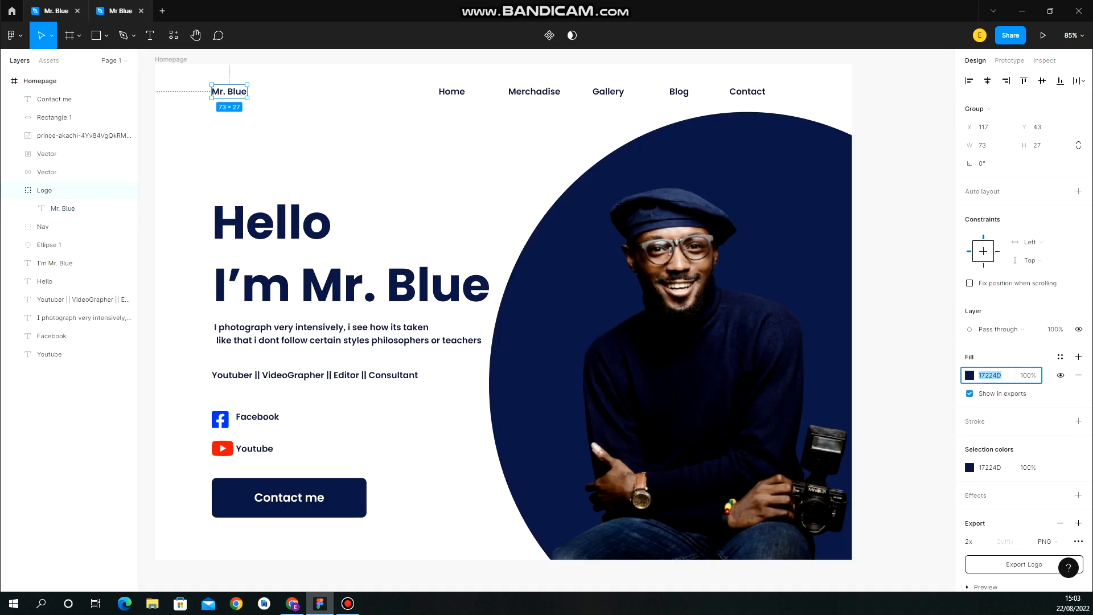
click(120, 11)
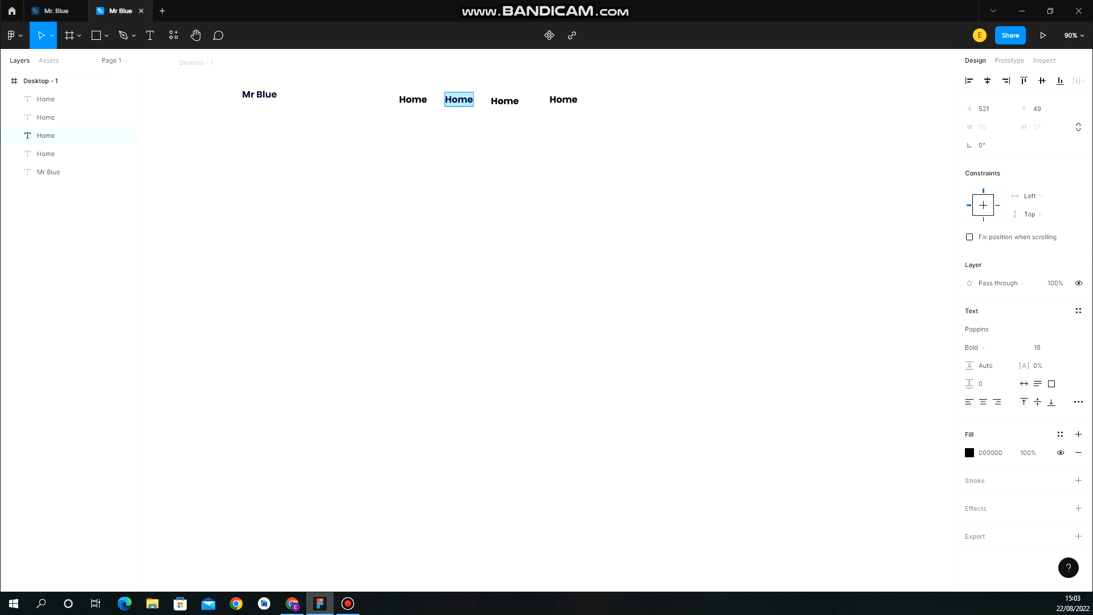
text(Merchadise)
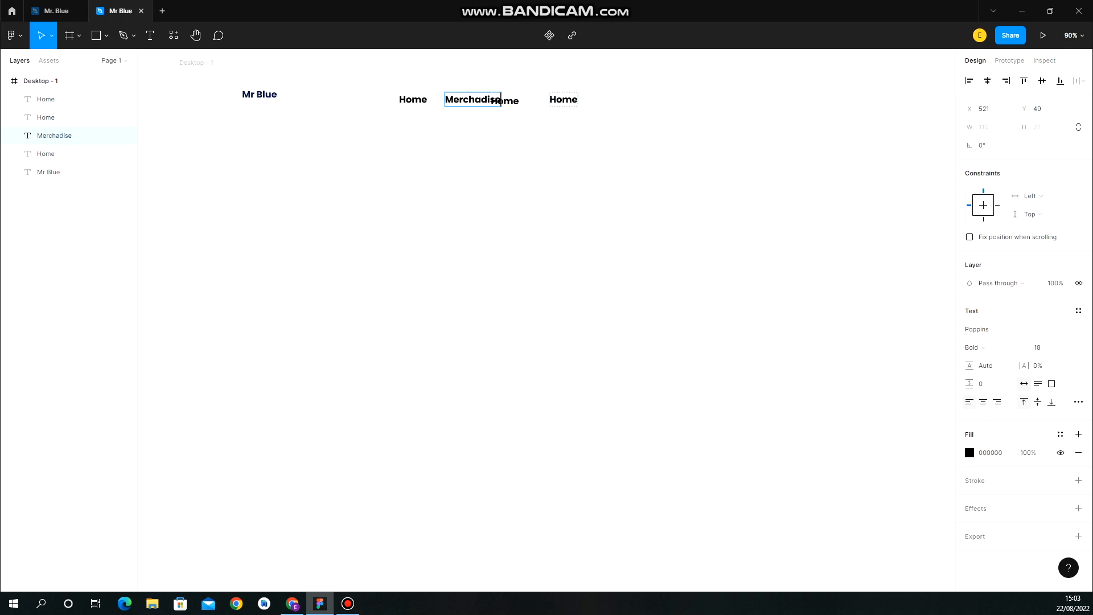
key(Escape)
Move the last two "Home" copies right to about X 964 and X 761, and change the nearer one to "Gallery"
drag(563, 100, 685, 87)
drag(509, 101, 586, 100)
key(Return)
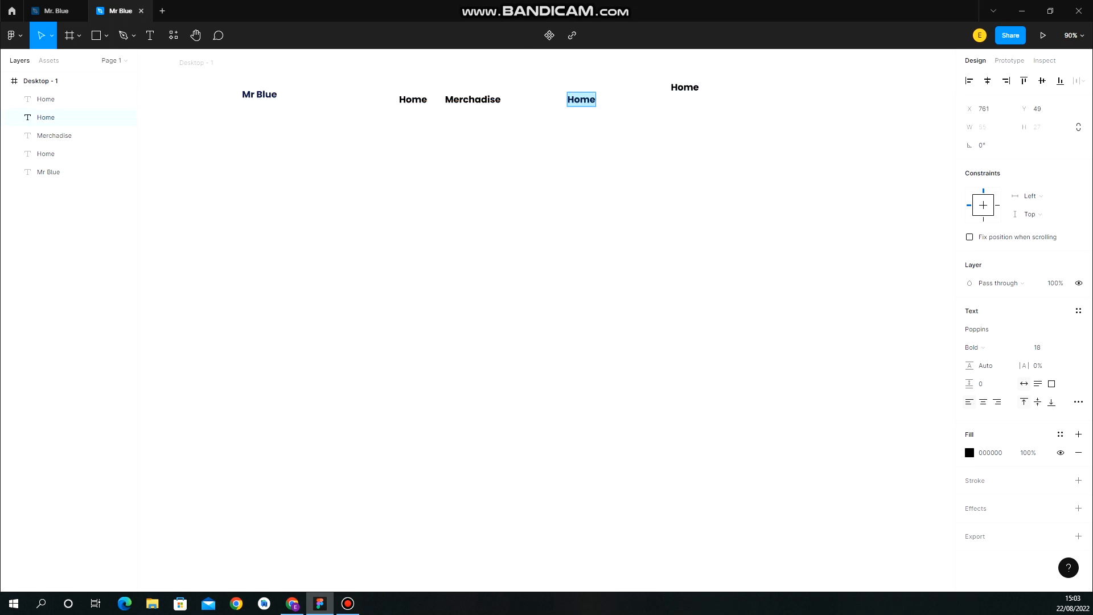
text(g)
key(BackSpace)
text(g)
key(BackSpace)
text(H)
key(BackSpace)
text(Gallery)
Move the last "Home" copy to about X 925, Y 52 and change its text to "Contacts"
click(685, 88)
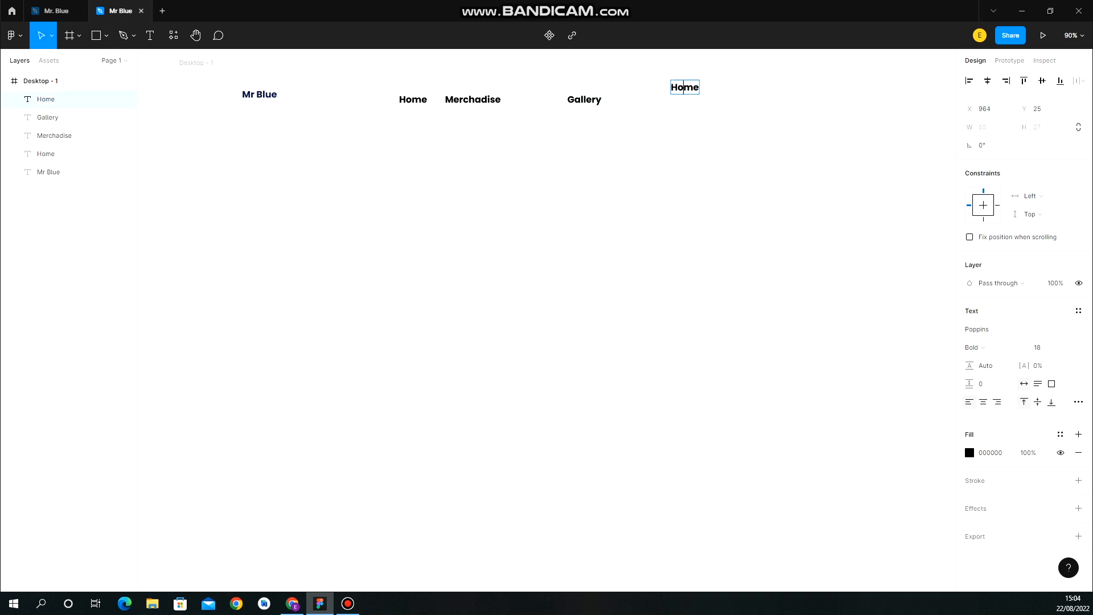
drag(685, 87, 665, 101)
key(Return)
text(Contacts)
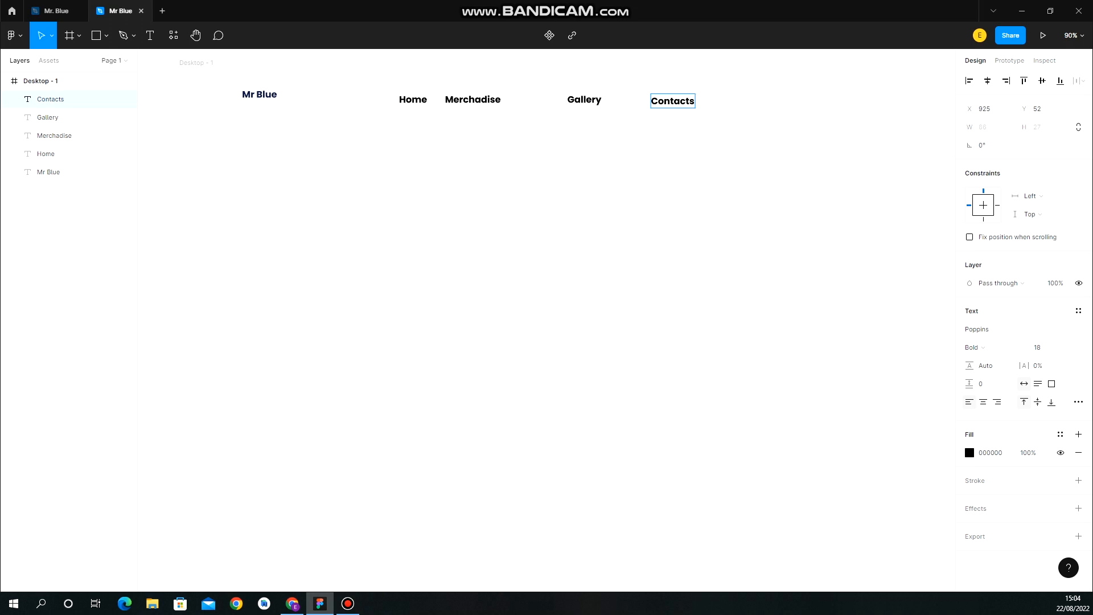
Check the reference navigation and move "Contacts" right to about X 1010, Y 46, leaving room for another link
click(56, 11)
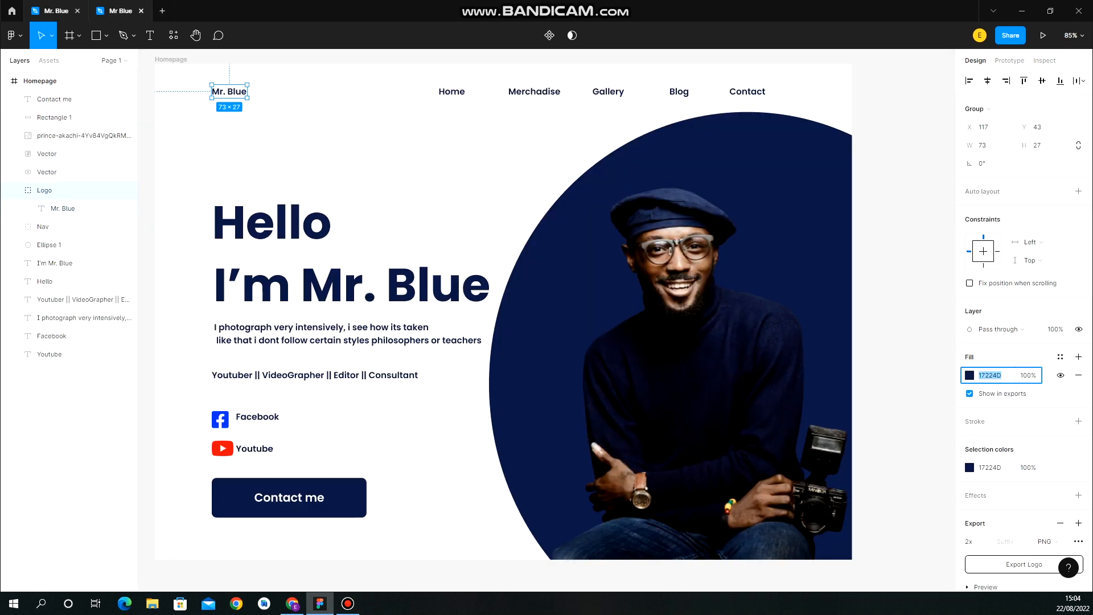
click(120, 11)
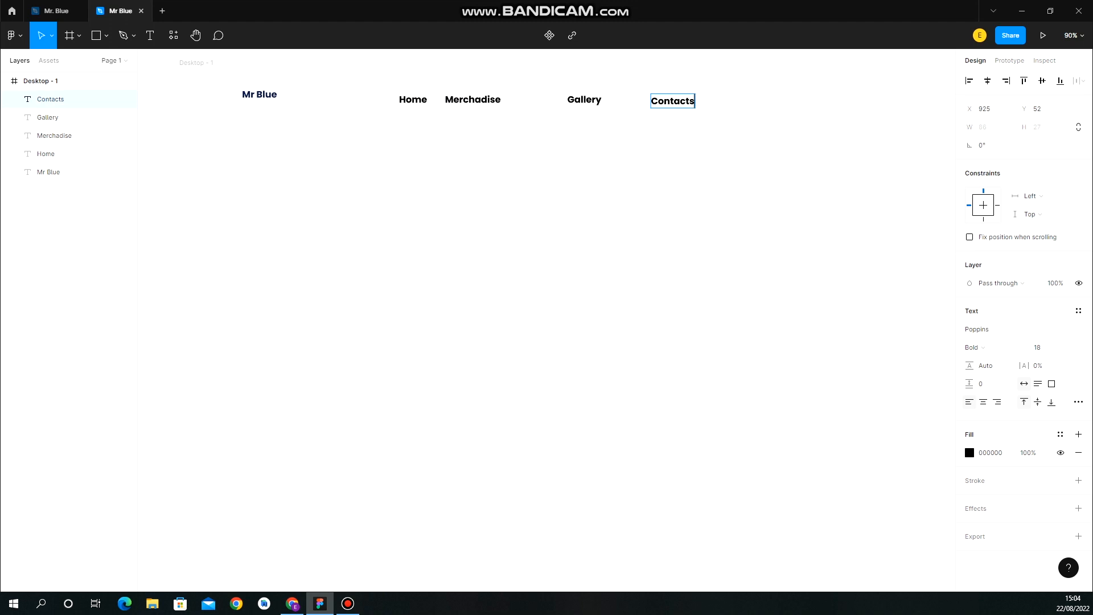
key(Escape)
drag(672, 101, 716, 98)
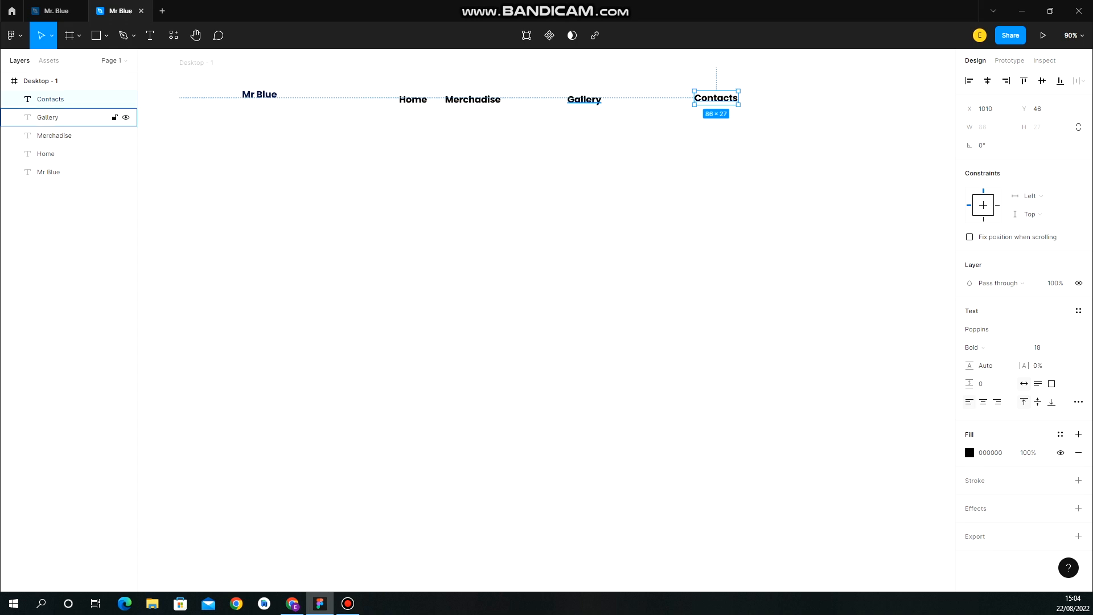
Duplicate the "Gallery" text to about X 863, Y 49 and change the copy to "Blog"
click(48, 117)
drag(597, 102, 650, 102)
key(Return)
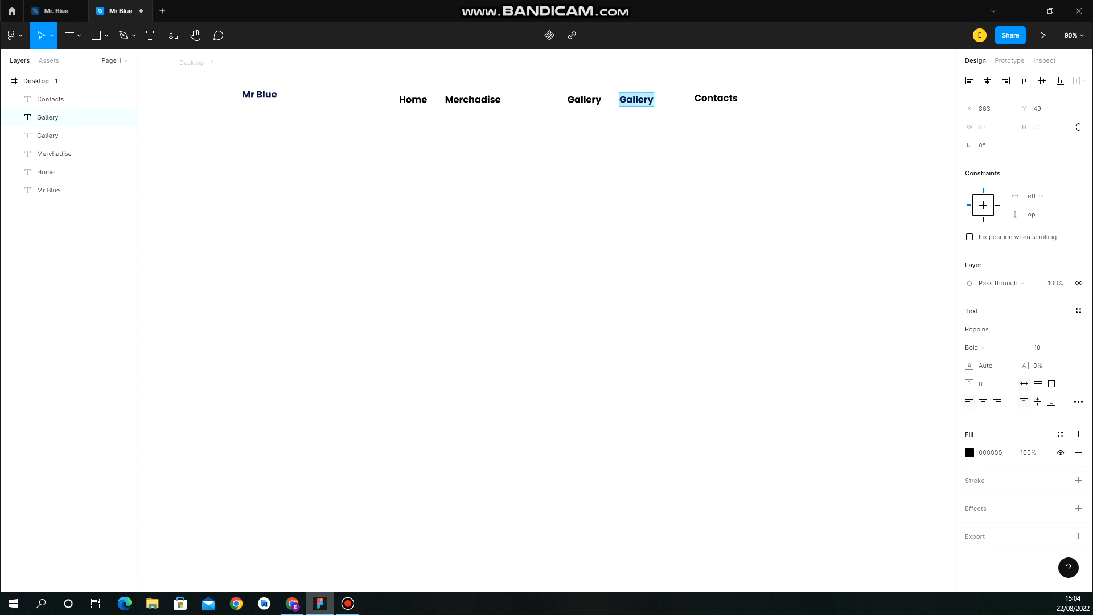
text(Blog)
key(Escape)
key(Escape)
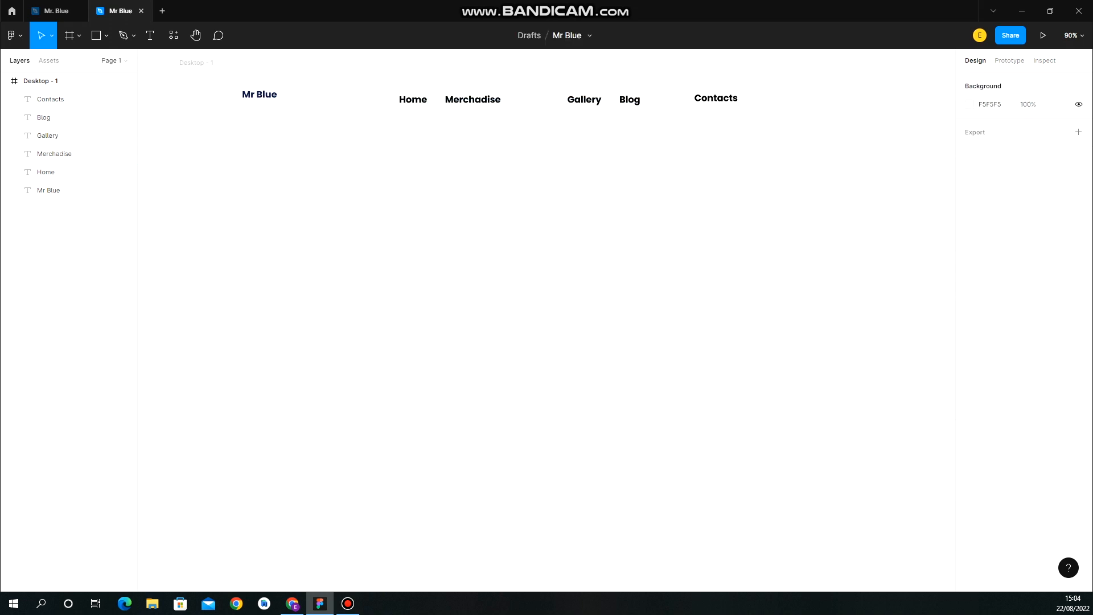
Set the fill colour of all five navigation link texts to 17224D
mouse_move(386, 85)
mouse_down()
mouse_move(683, 96)
mouse_move(740, 110)
mouse_up()
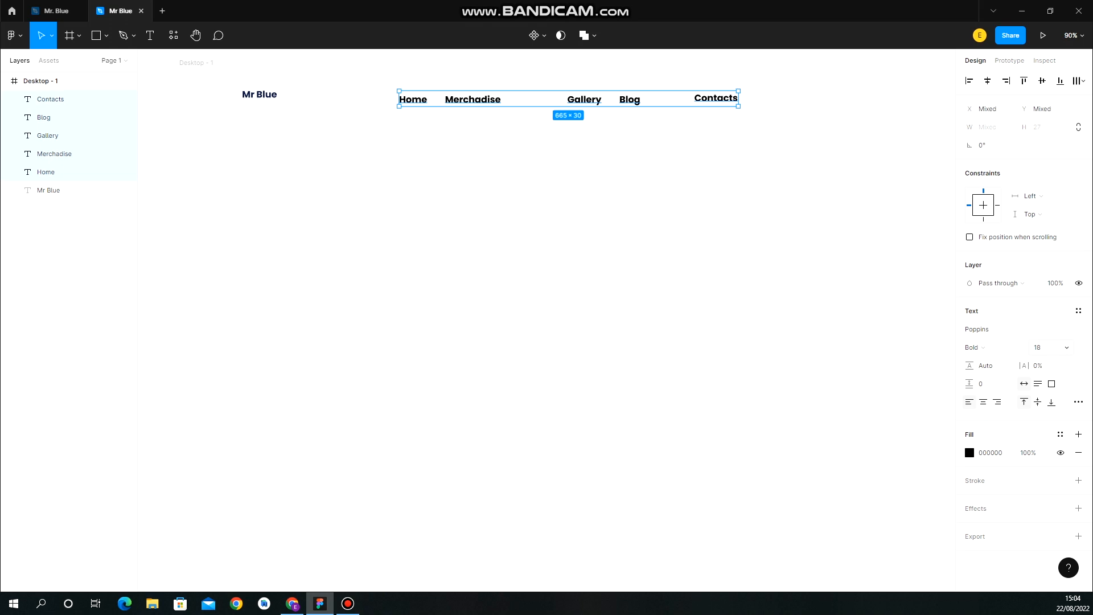
drag(1003, 452, 977, 452)
text(17224D)
key(Escape)
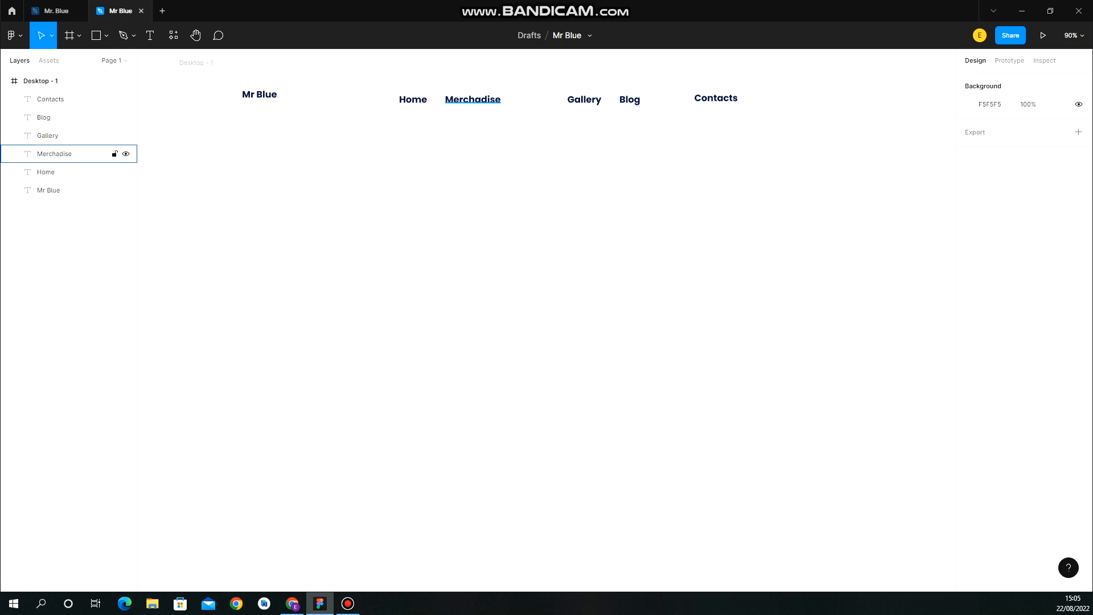
Align the five navigation links on their vertical centers and space them evenly with Tidy up
drag(367, 80, 747, 107)
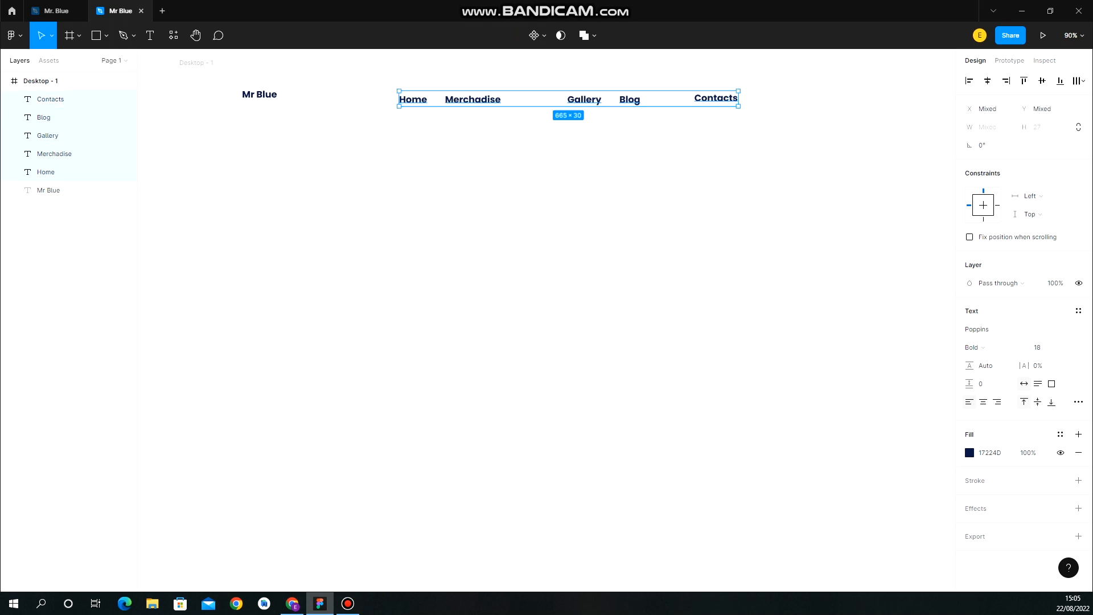
click(1042, 80)
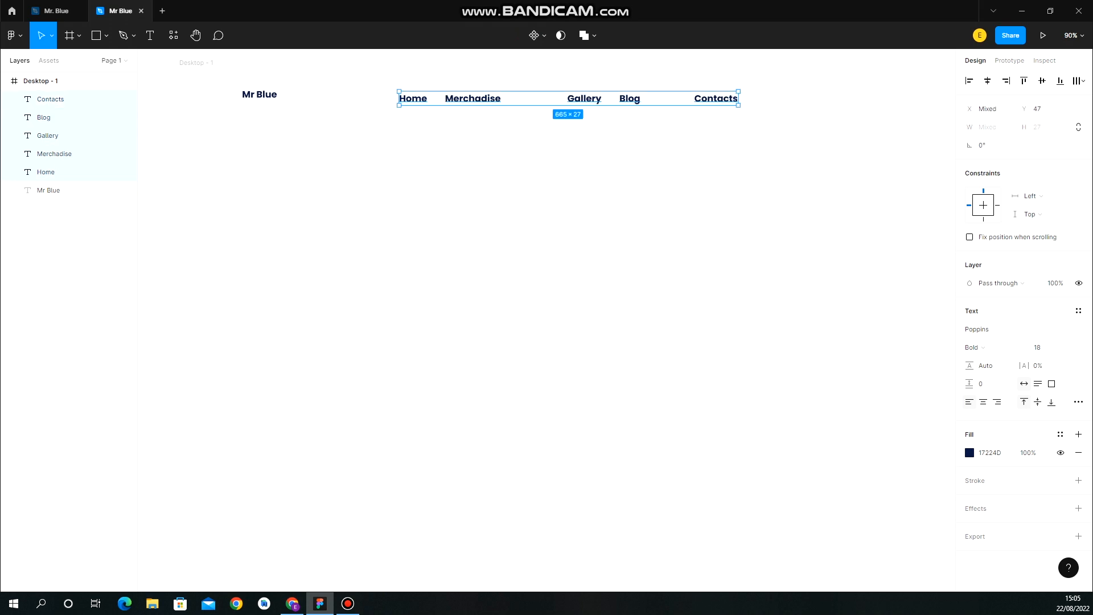
click(1077, 80)
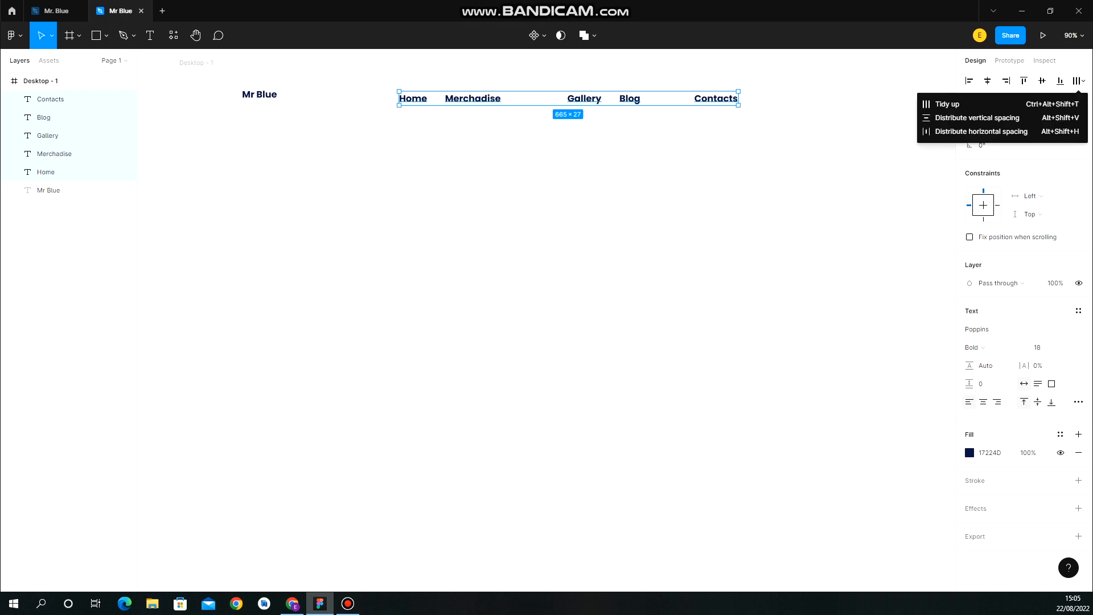
click(947, 103)
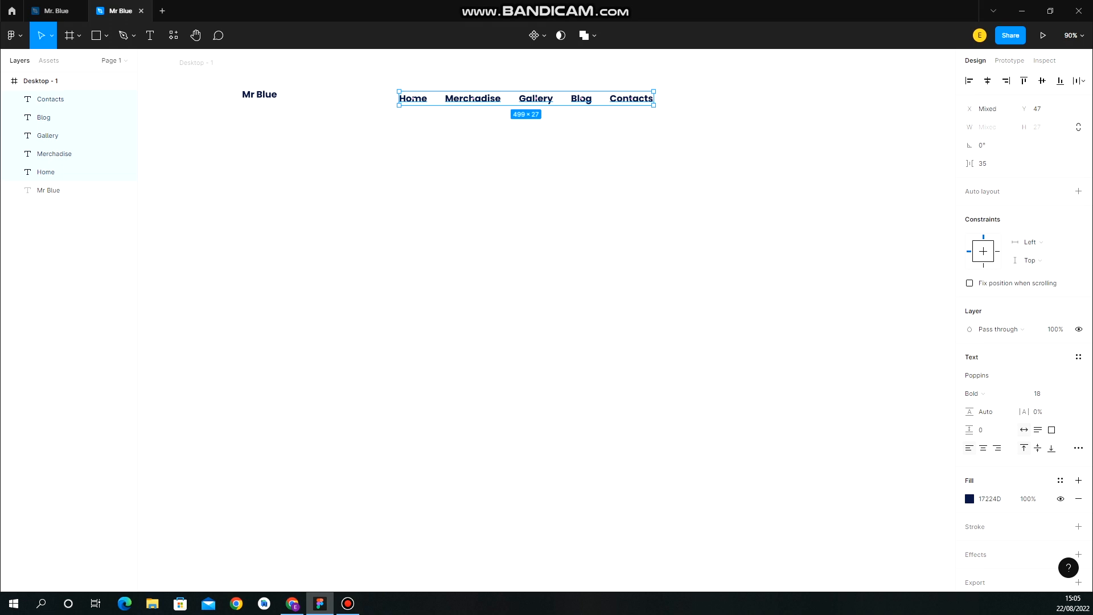
key(Escape)
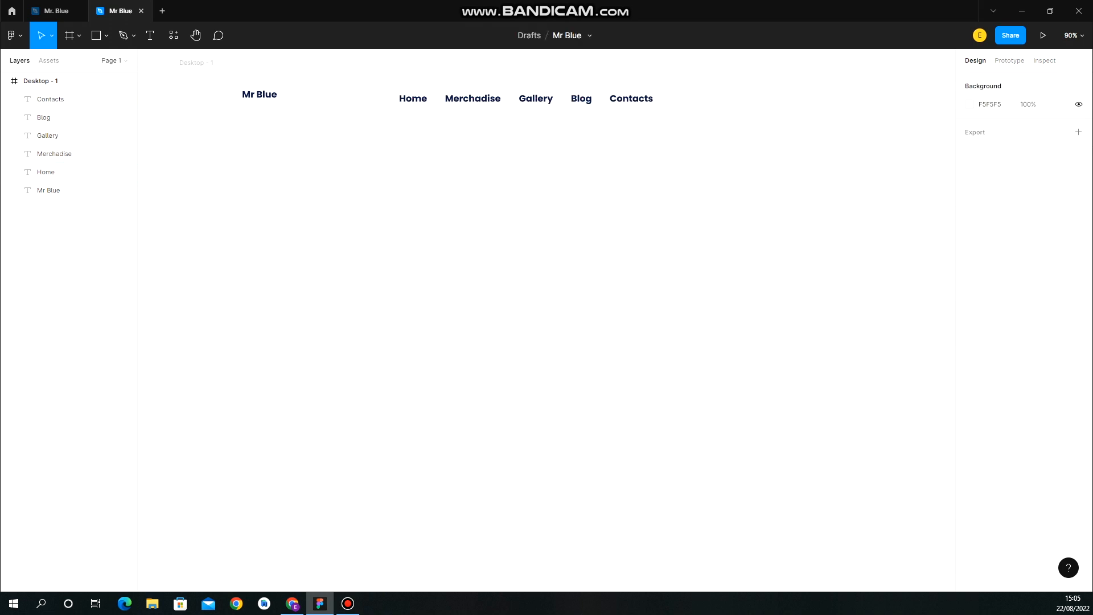
Move the five navigation links together to the right and up to Y 39, level with the "Mr Blue" logo
drag(394, 82, 656, 109)
drag(536, 98, 714, 94)
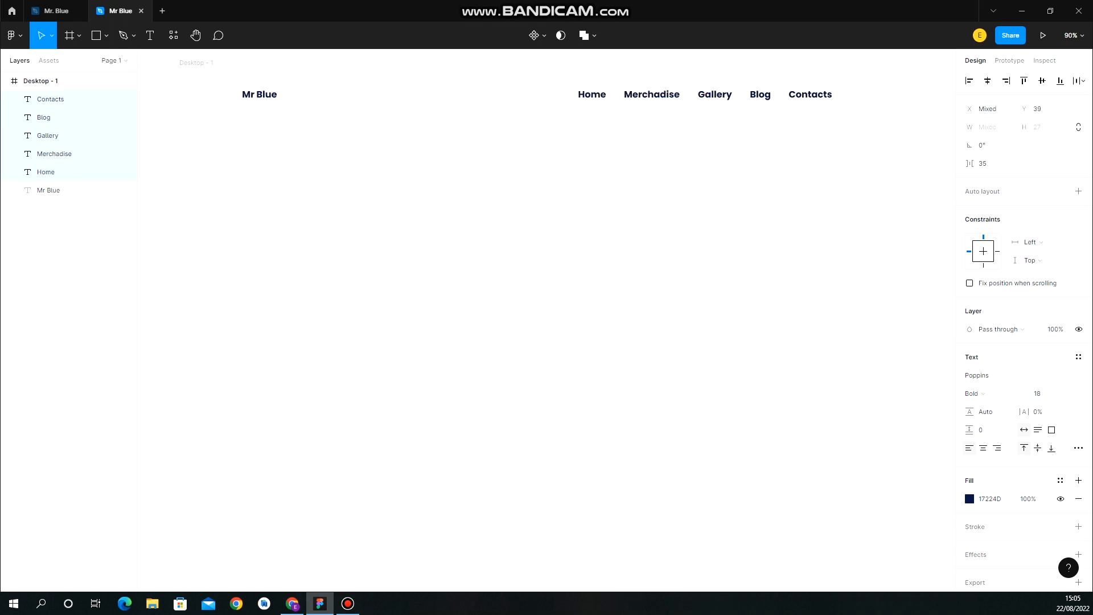
Spread the first two links leftward, moving "Home" to about X 577 and "Merchadise" to about X 744 at Y 39
click(593, 94)
drag(592, 94, 487, 95)
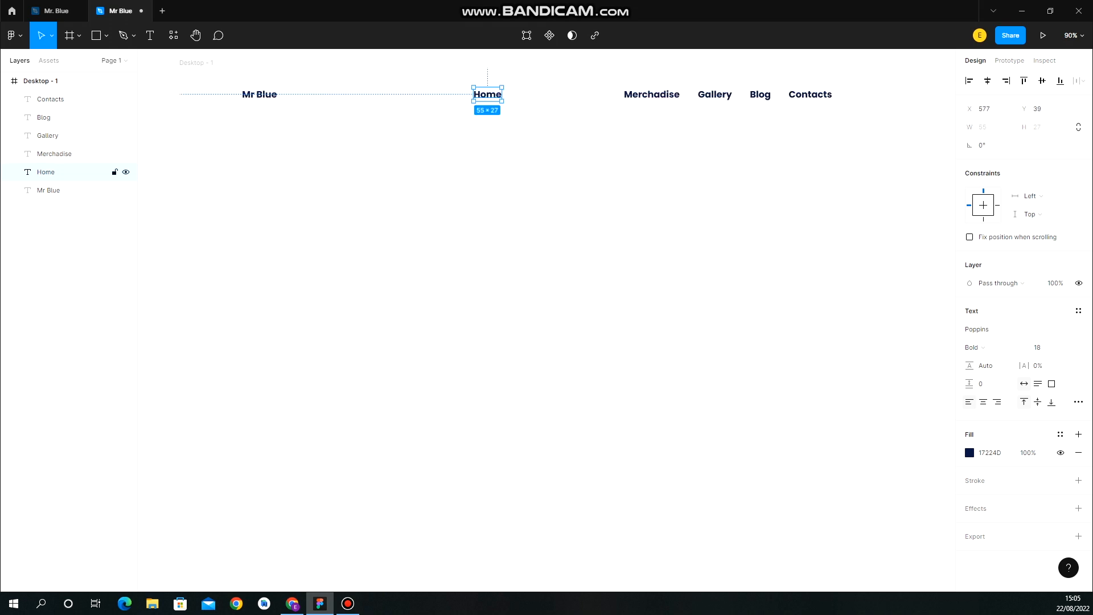
drag(651, 94, 587, 95)
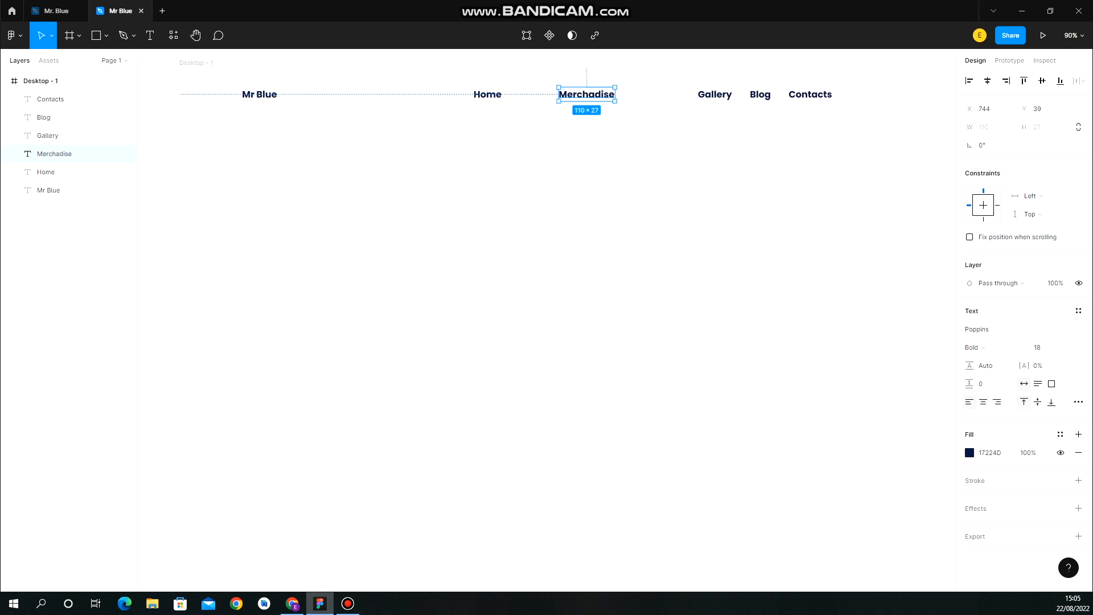
Shift three navigation links leftward at Y 39: "Merchadise" nearer to "Home", "Gallery" to X 904 and "Blog" to about X 1081
drag(715, 94, 685, 97)
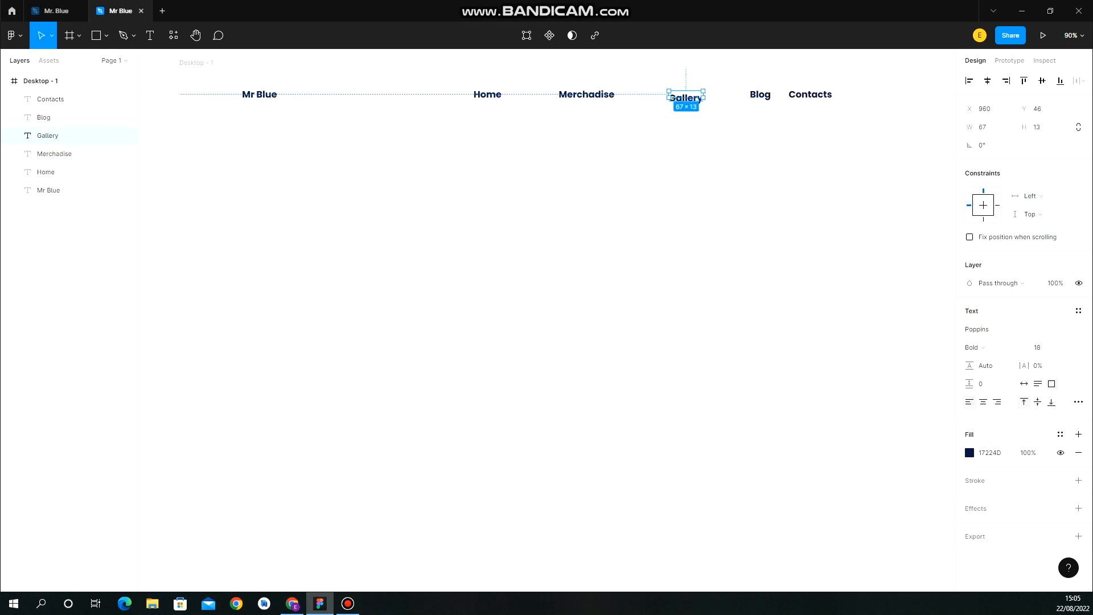
key(ctrl+z)
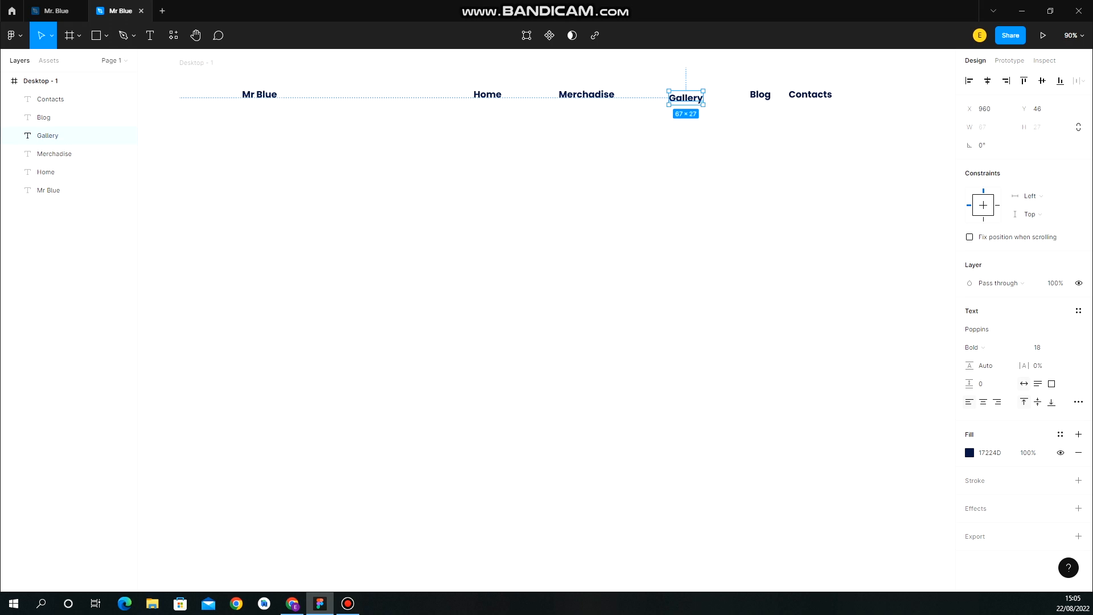
drag(686, 98, 673, 94)
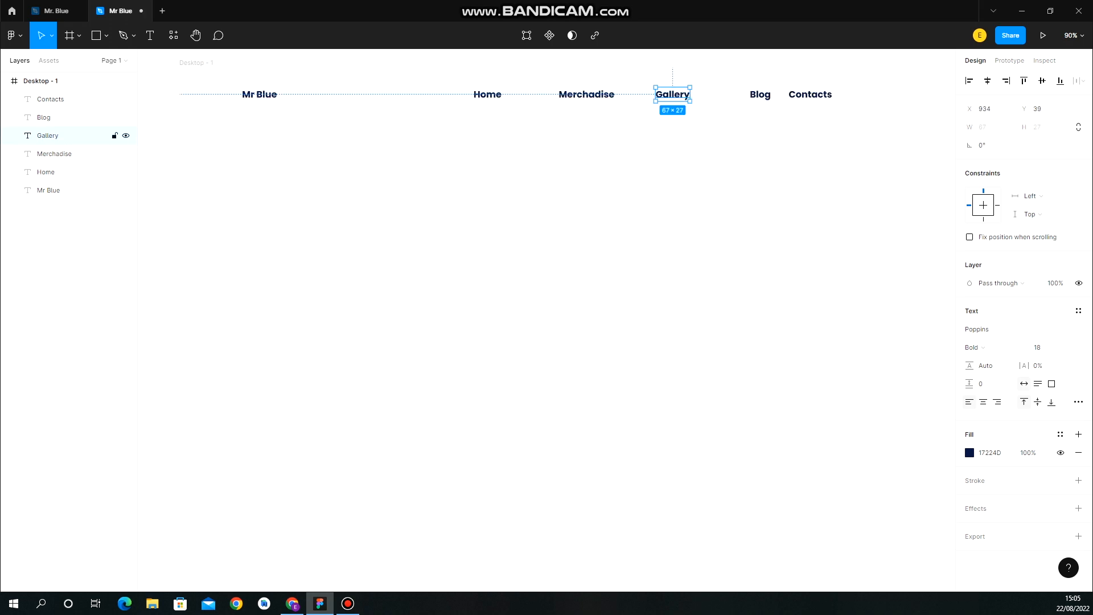
drag(760, 94, 741, 94)
key(Escape)
drag(586, 94, 565, 94)
drag(672, 94, 657, 95)
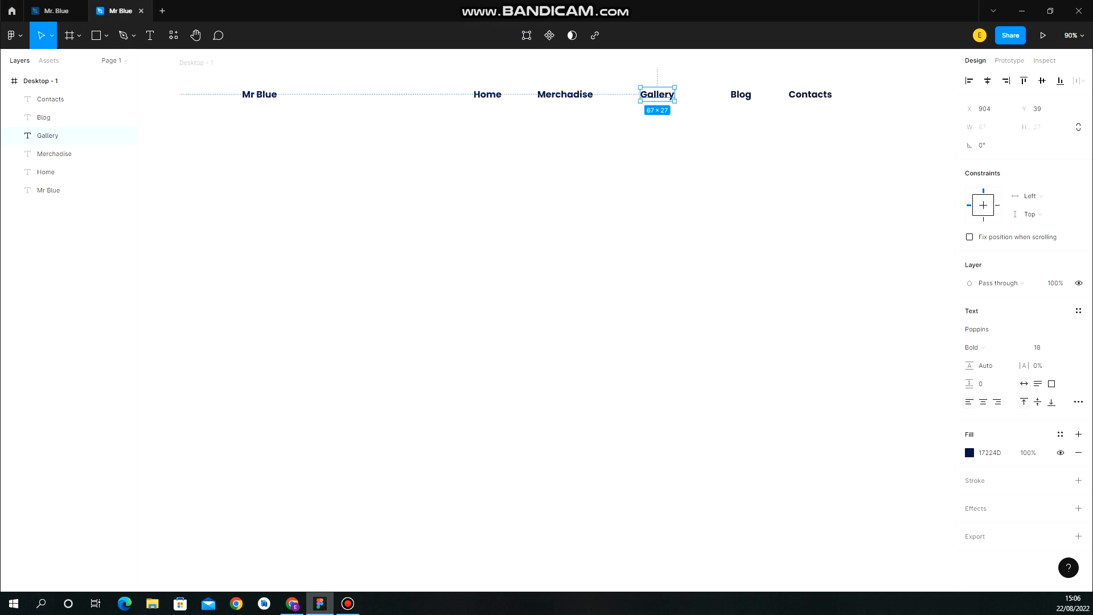
Move "Blog" slightly left to close up on "Gallery", and "Contacts" left to about X 1180, keeping both at Y 39
click(740, 94)
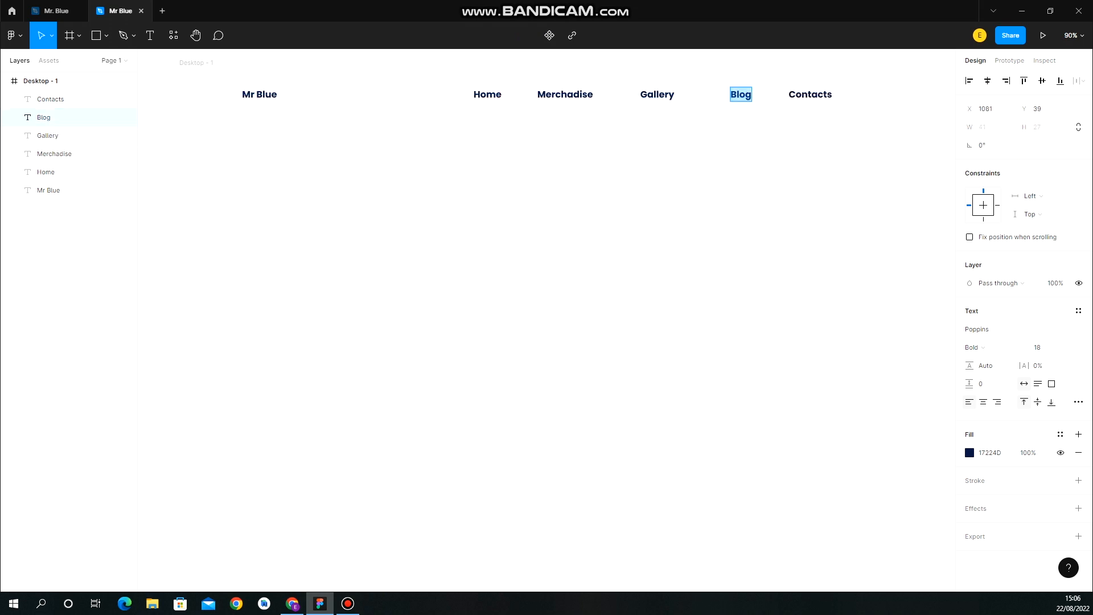
key(Escape)
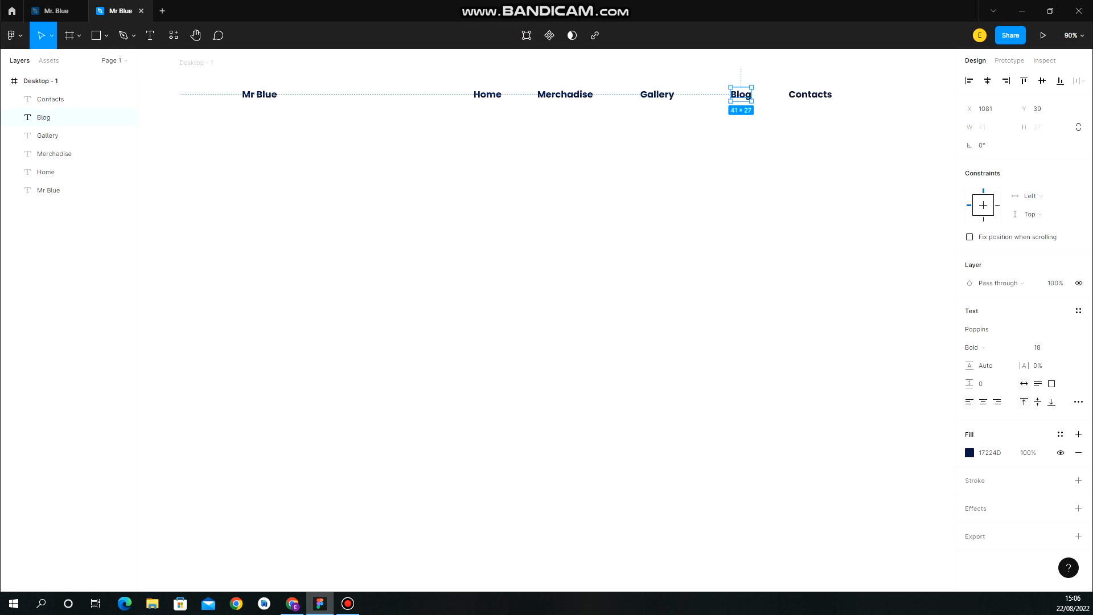
drag(741, 95, 729, 95)
drag(810, 95, 799, 95)
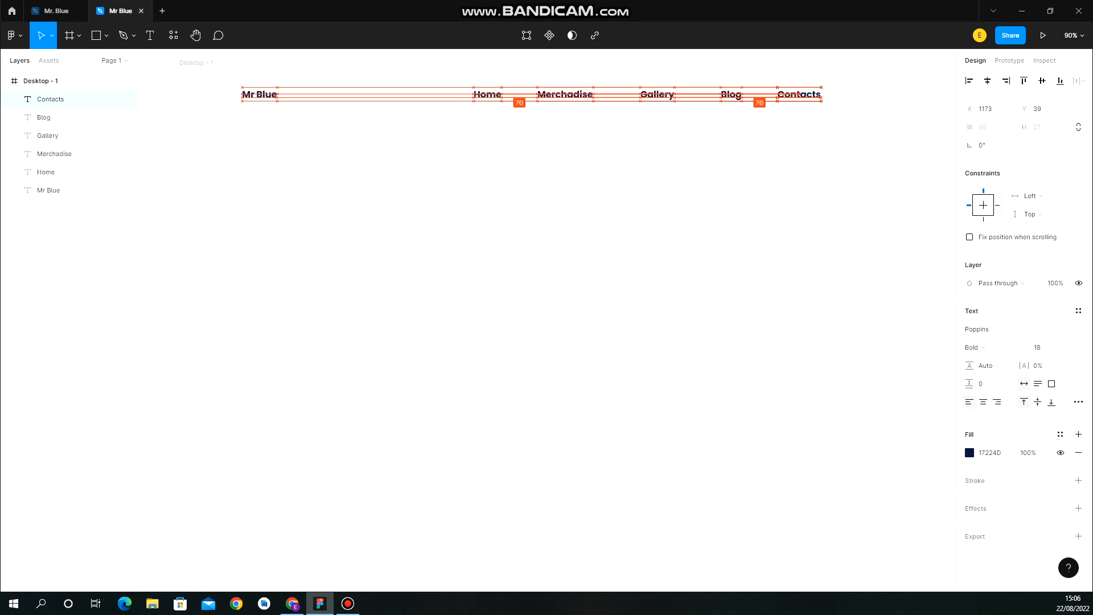
key(Right)
key(Escape)
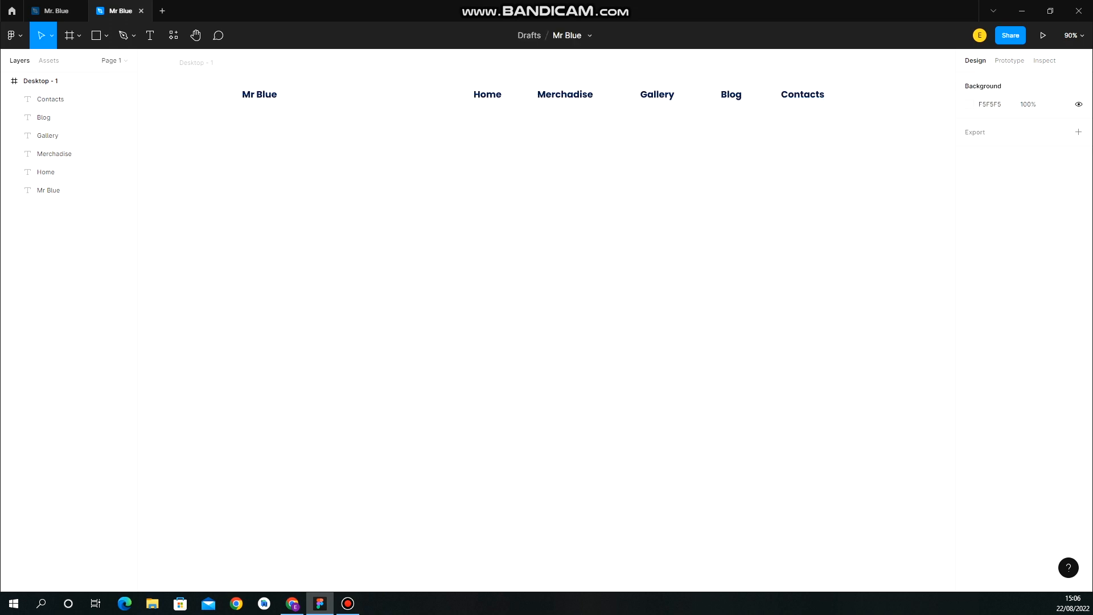
Check the reference homepage, and add a two-line heading text reading "Hello," and "Am Mr. Blue" below the navigation bar
click(56, 11)
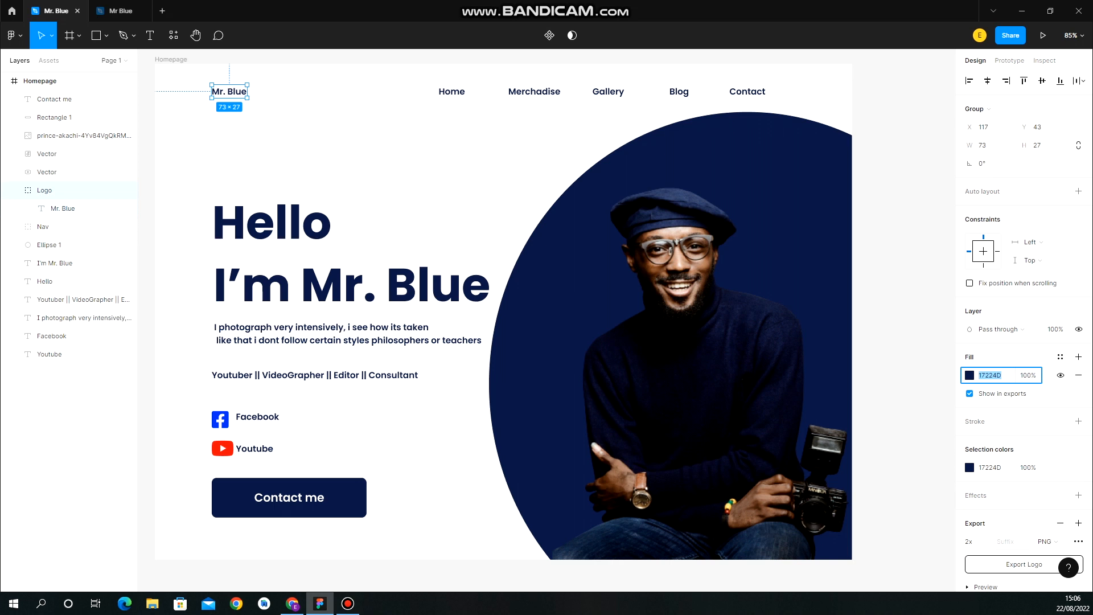
click(120, 11)
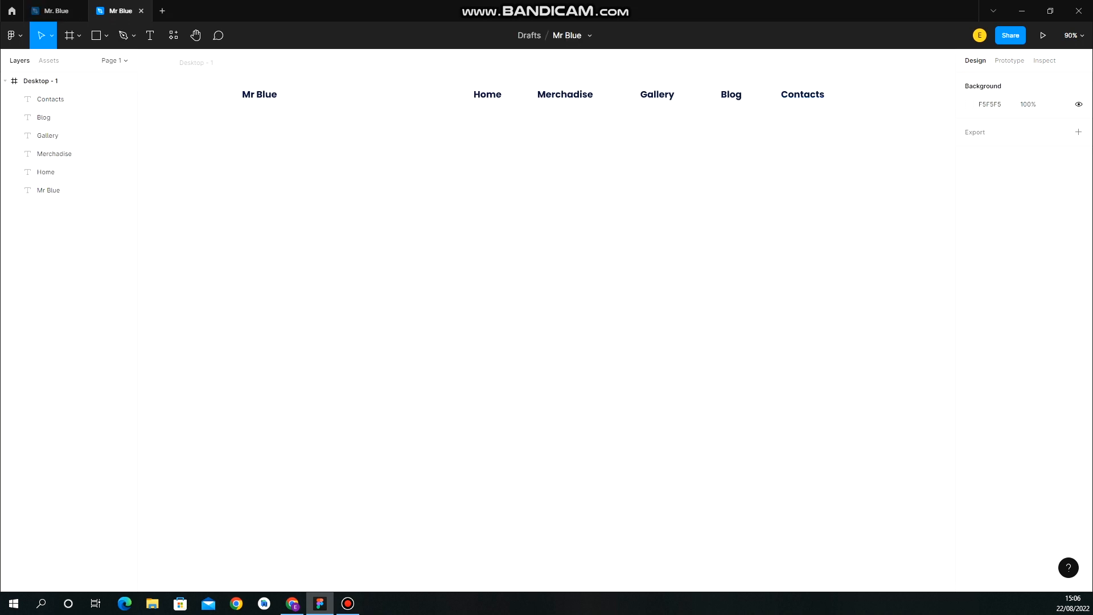
key(t)
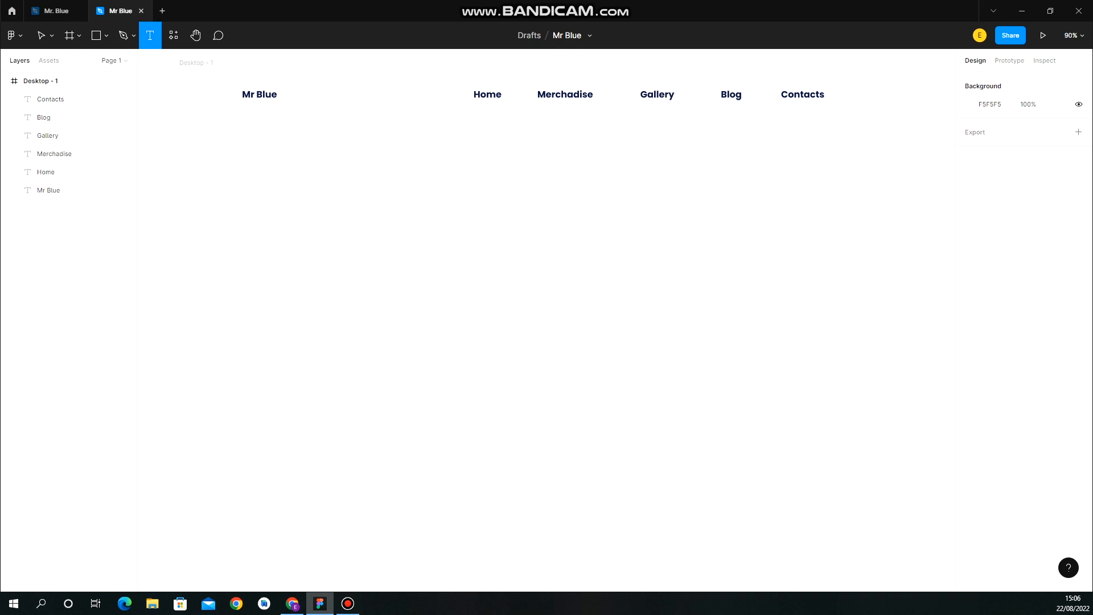
click(258, 187)
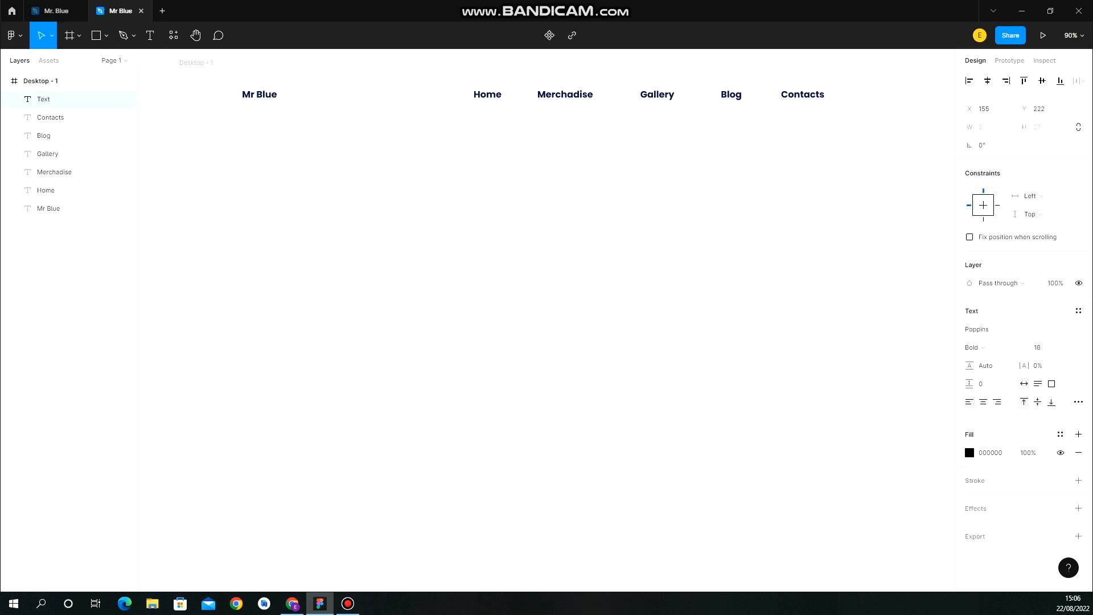
text(Hello,)
key(Return)
text(Am M)
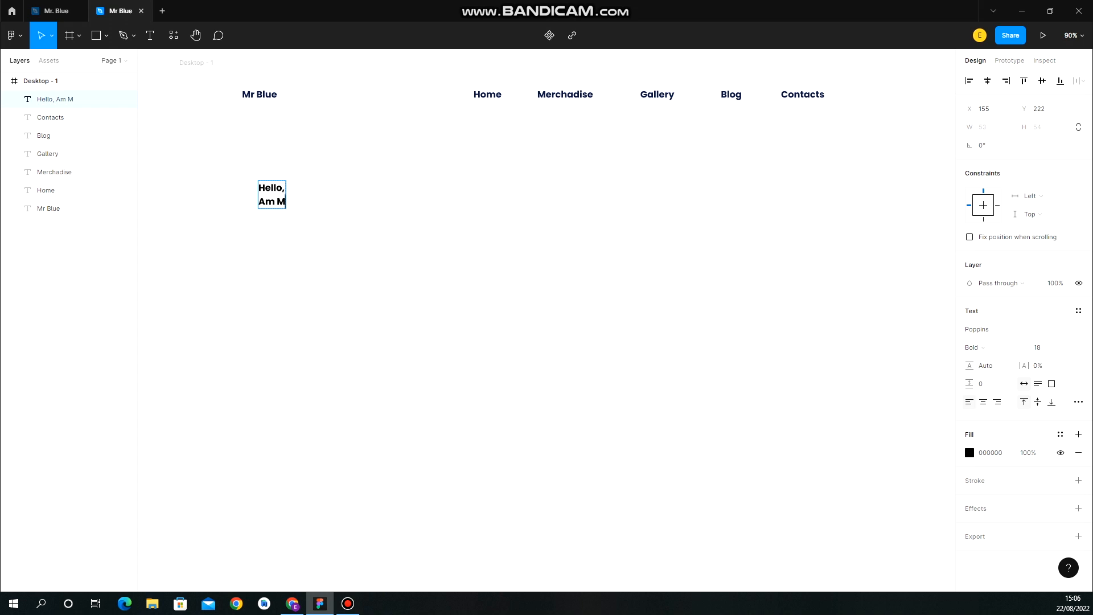
text(r. Blue)
Compare the new heading with the reference homepage and set its font size to 48
key(ctrl+shift+Tab)
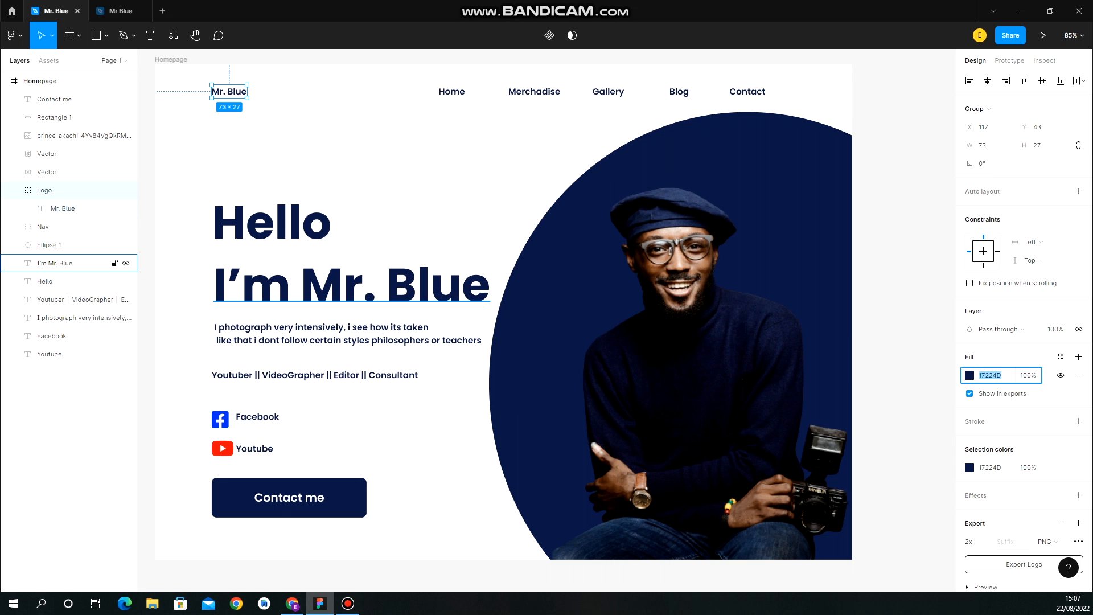
click(117, 10)
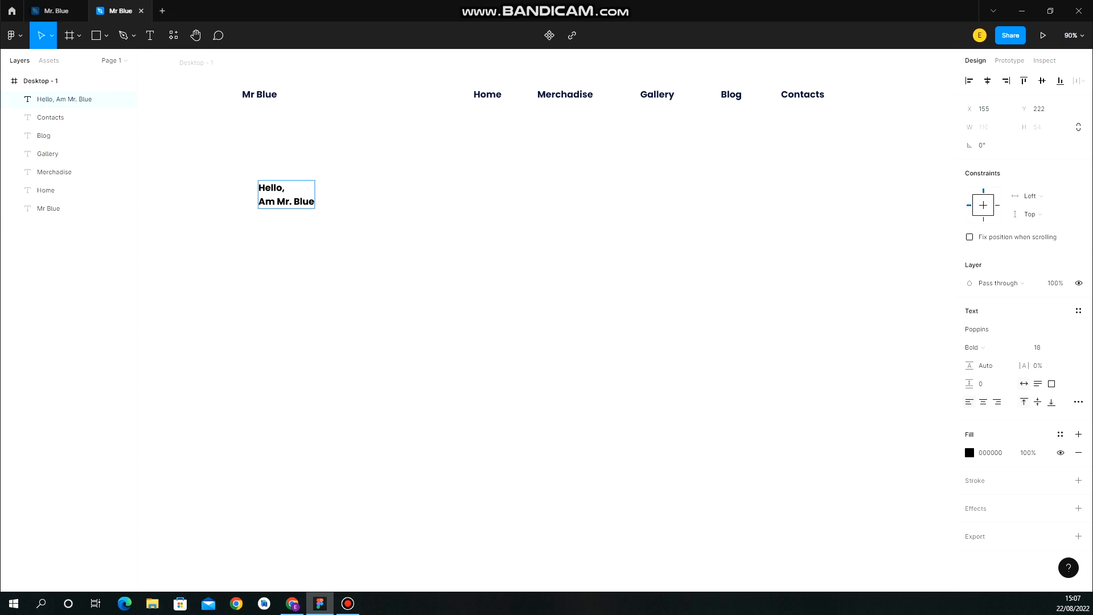
key(Escape)
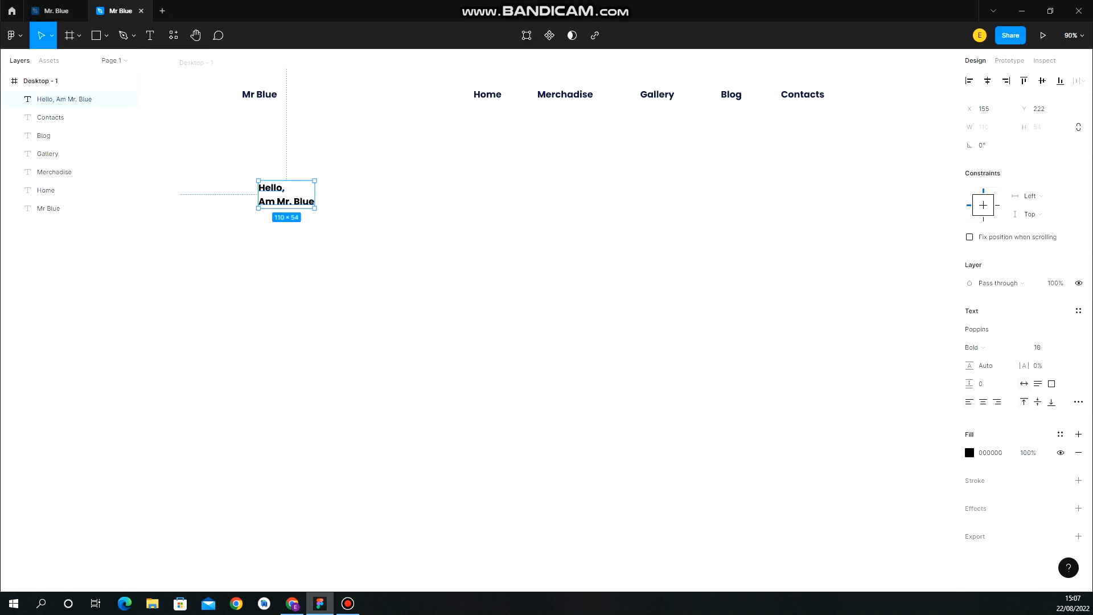
click(1066, 346)
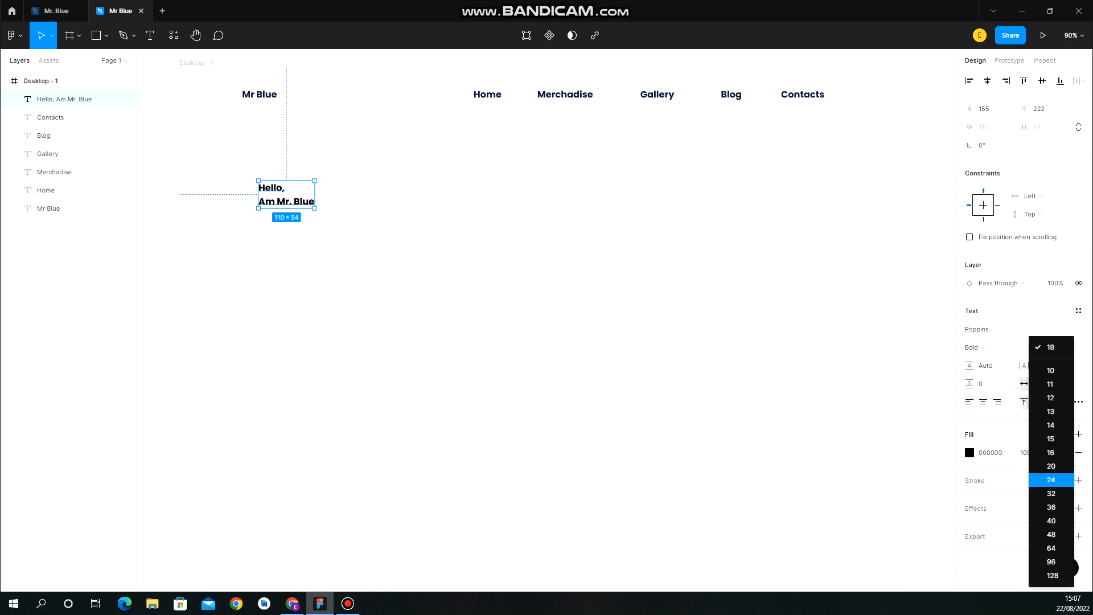
click(1051, 533)
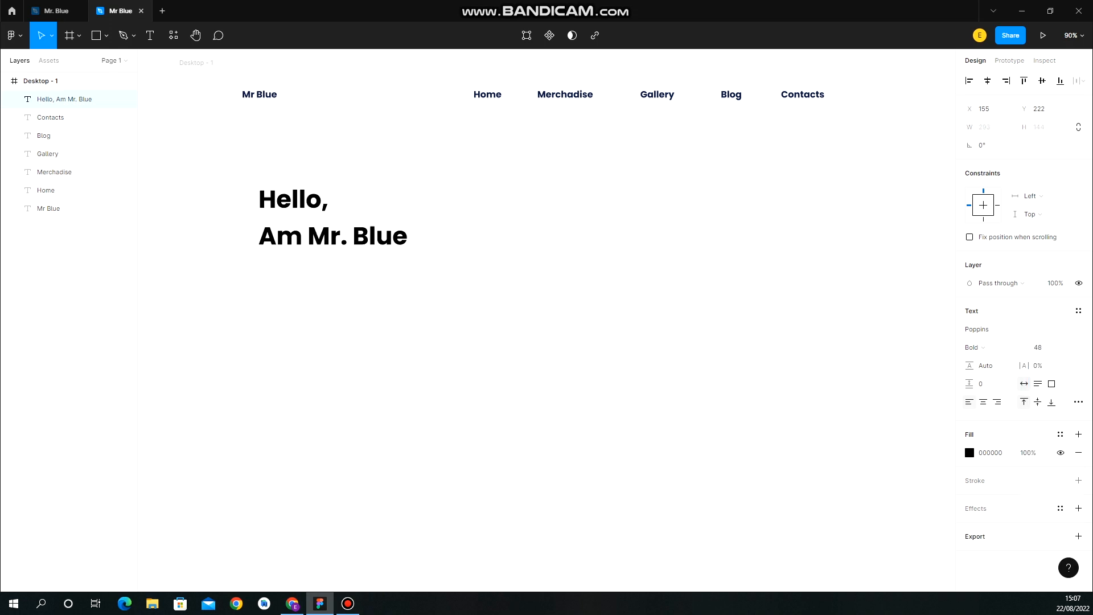
Look up the font size of the "Hello" text in the reference design and set the new heading's font size to 96
click(56, 11)
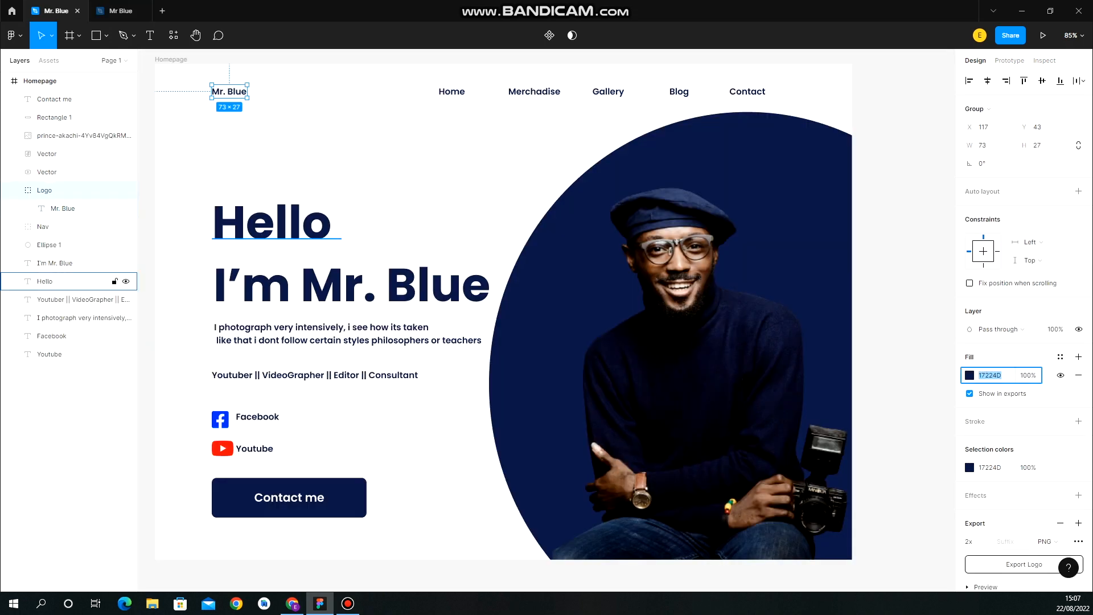
click(57, 281)
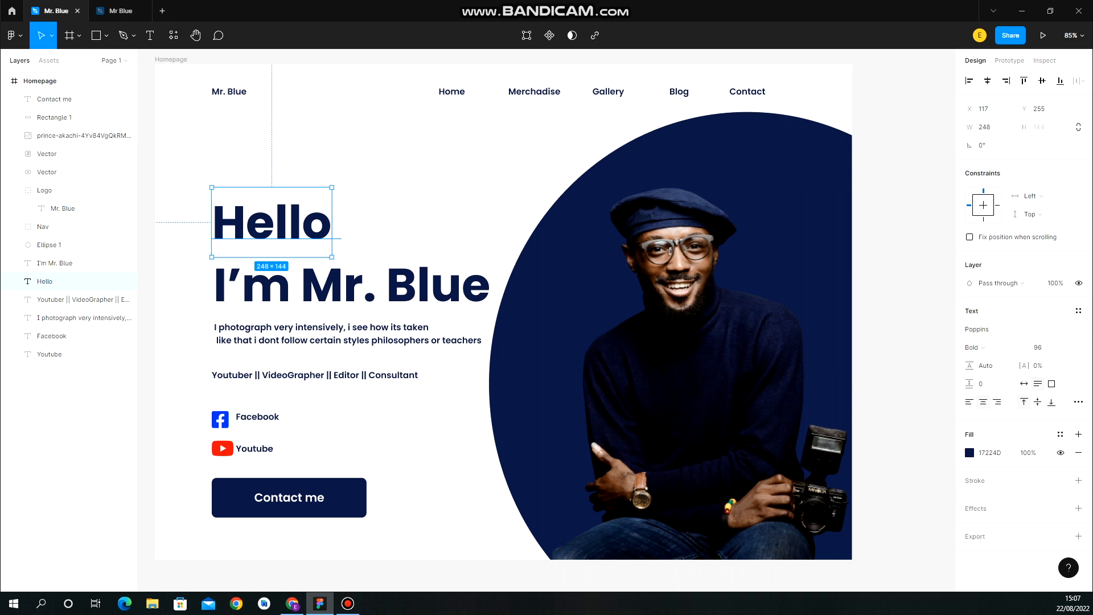
click(120, 11)
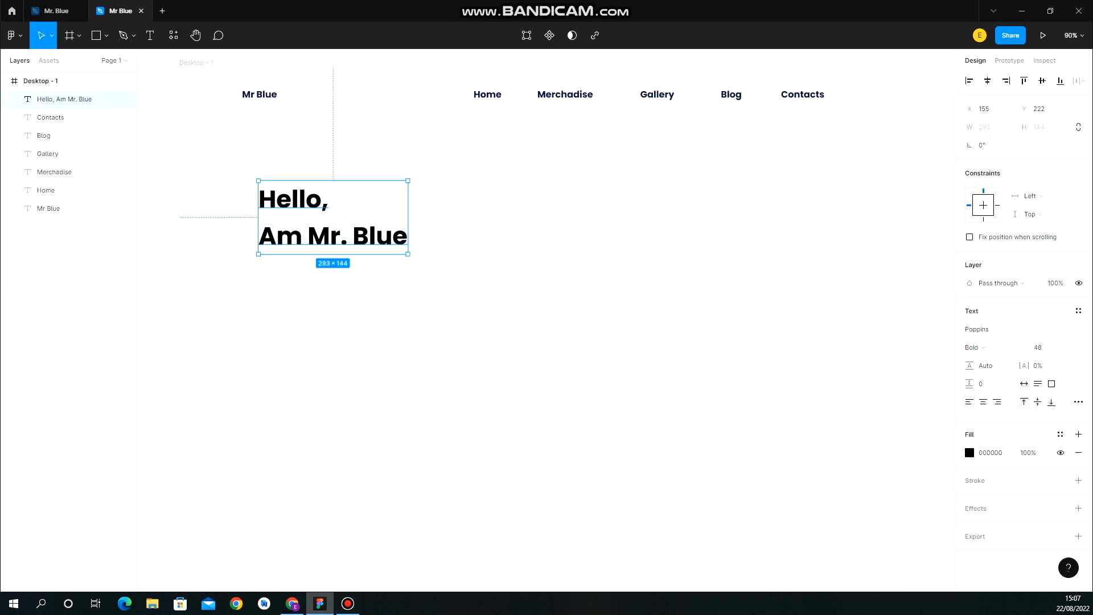
click(1039, 346)
text(96)
key(Return)
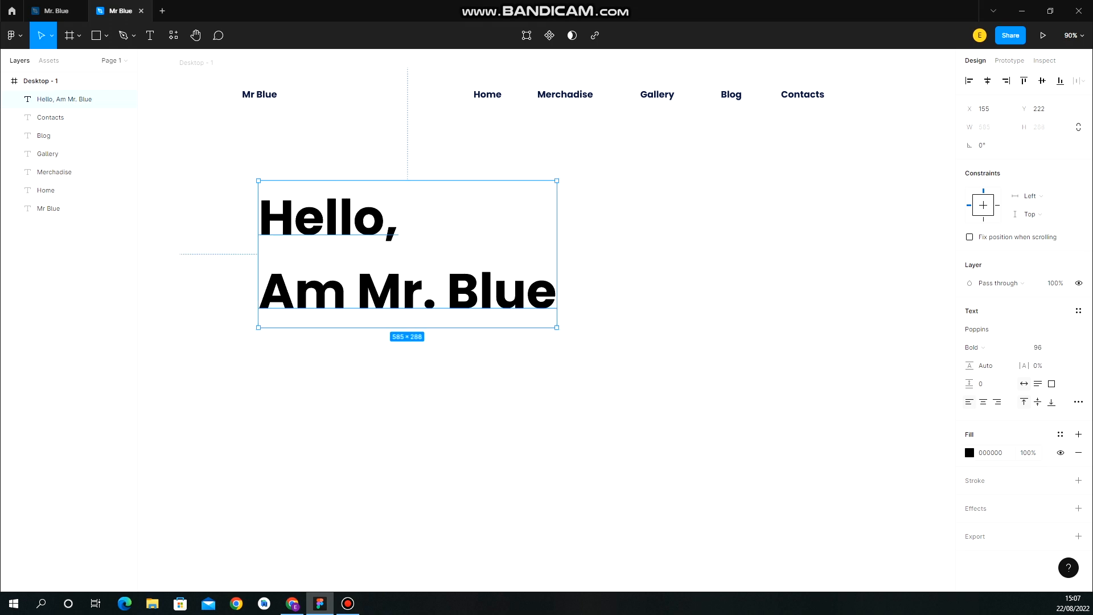
Set the fill colour of the "Hello, Am Mr. Blue" heading to 17224D
drag(1003, 452, 977, 452)
text(17224D)
key(Escape)
Move the heading up and left to X 123, Y 138, lining up its left edge with the "Mr Blue" logo
drag(407, 254, 384, 212)
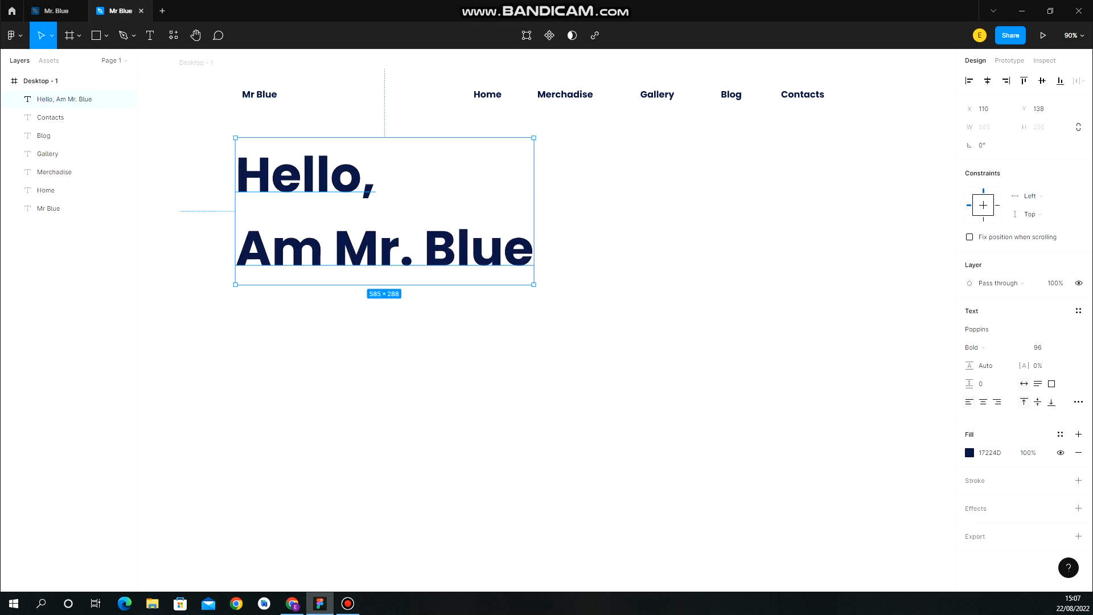
click(49, 208)
click(64, 99)
key(Return)
click(272, 248)
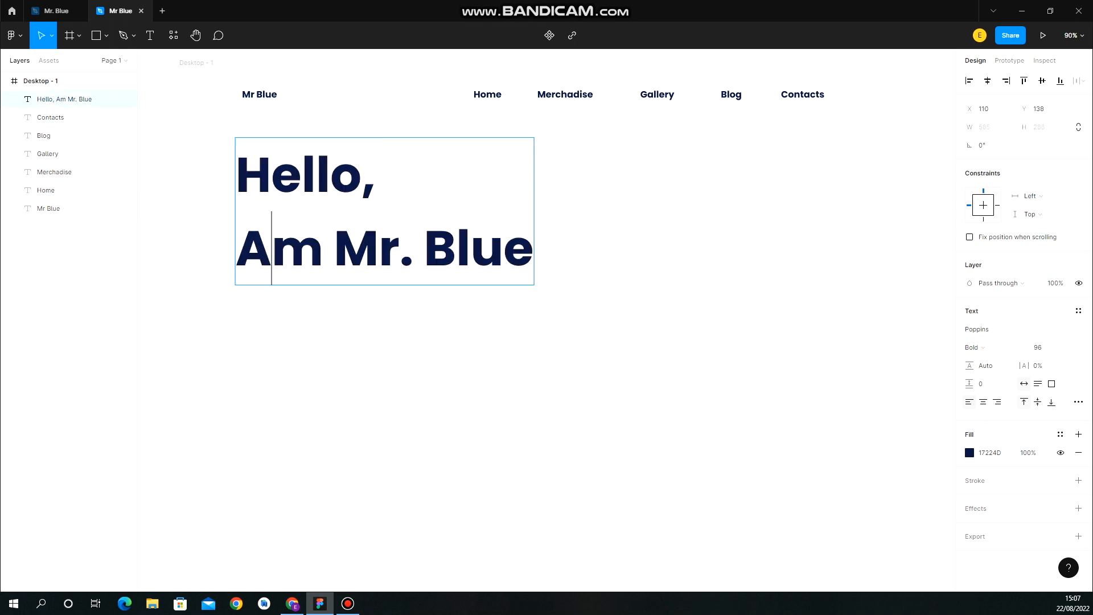
key(Escape)
drag(272, 248, 279, 248)
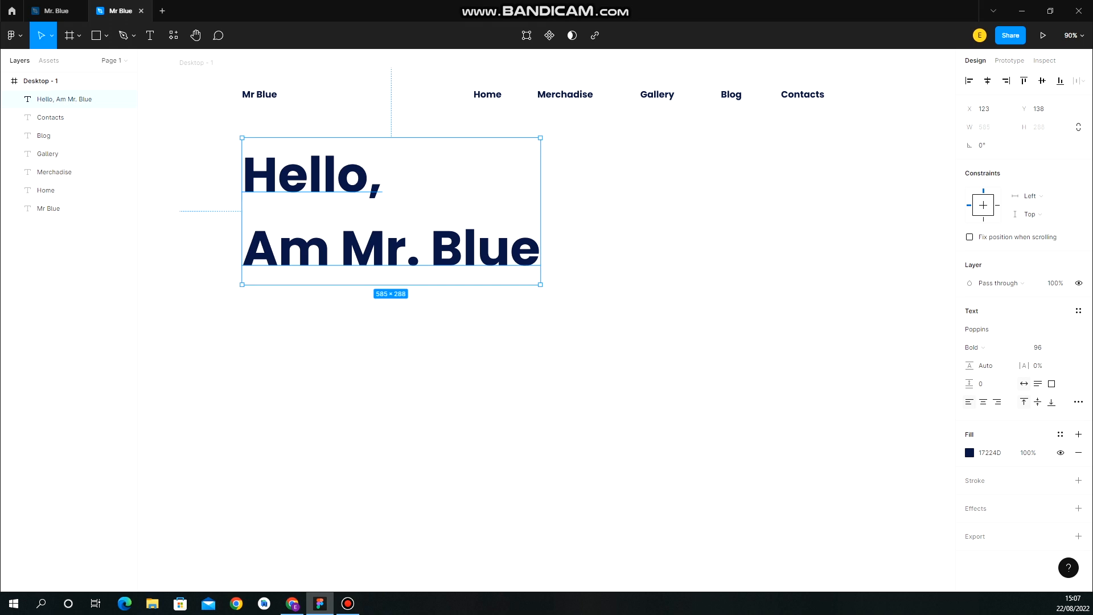
key(Right)
key(Right)
key(Left)
key(Left)
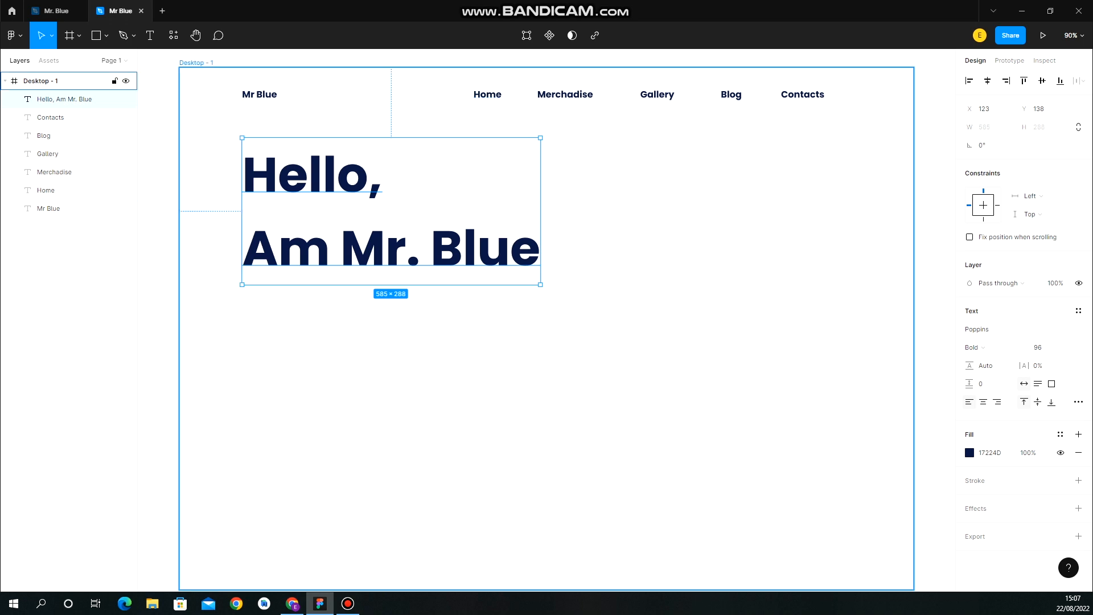
Copy the photography description and the "Youtuber || VideoGrapher || Editor || Consultant" text from the reference homepage into the new design
click(56, 11)
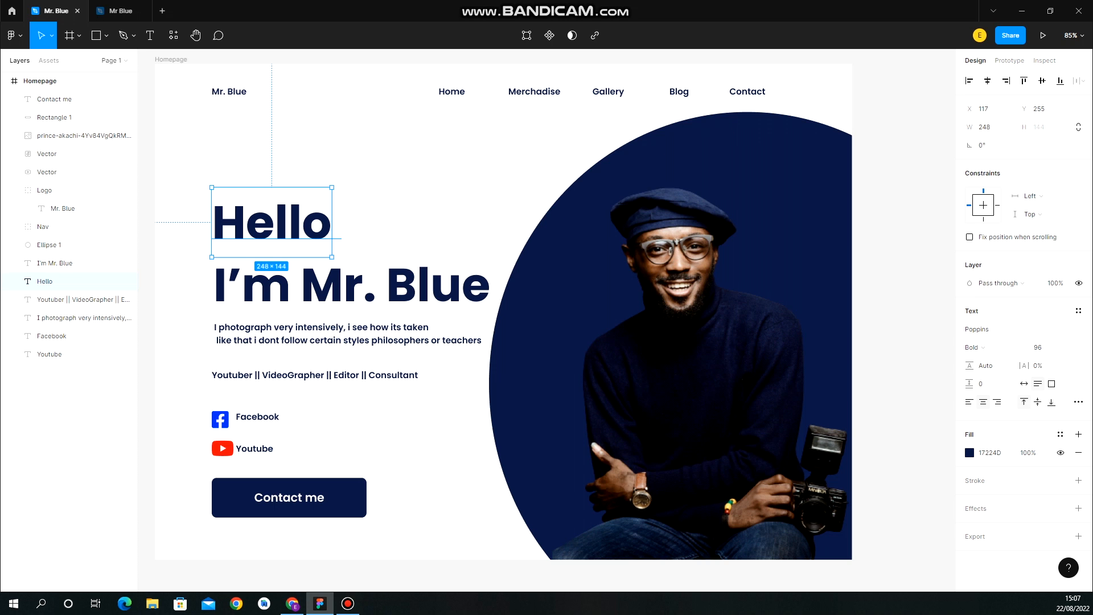
drag(190, 311, 440, 387)
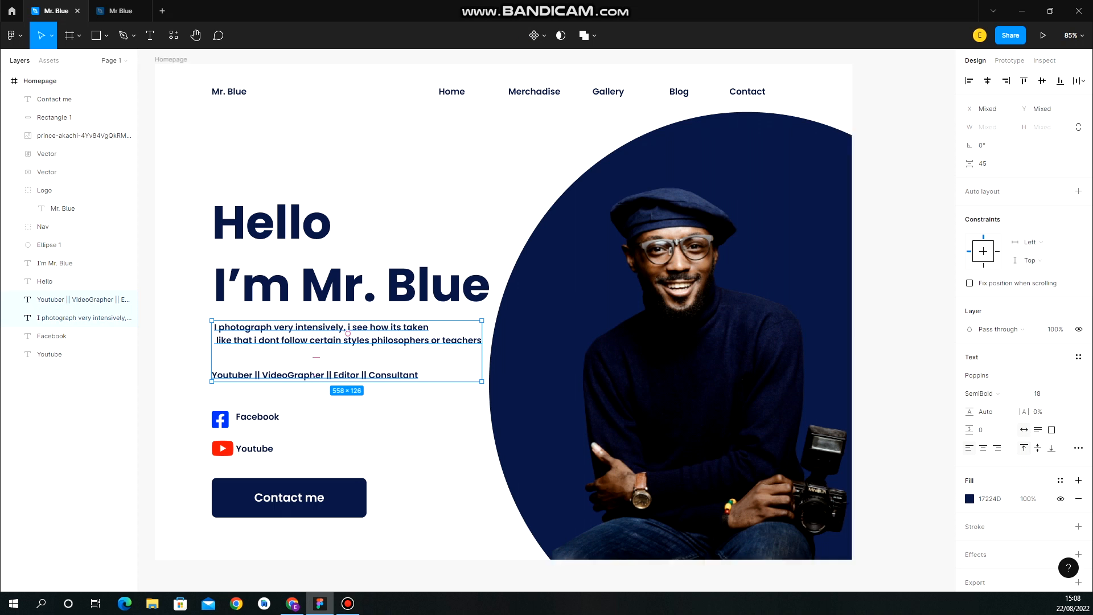
click(117, 11)
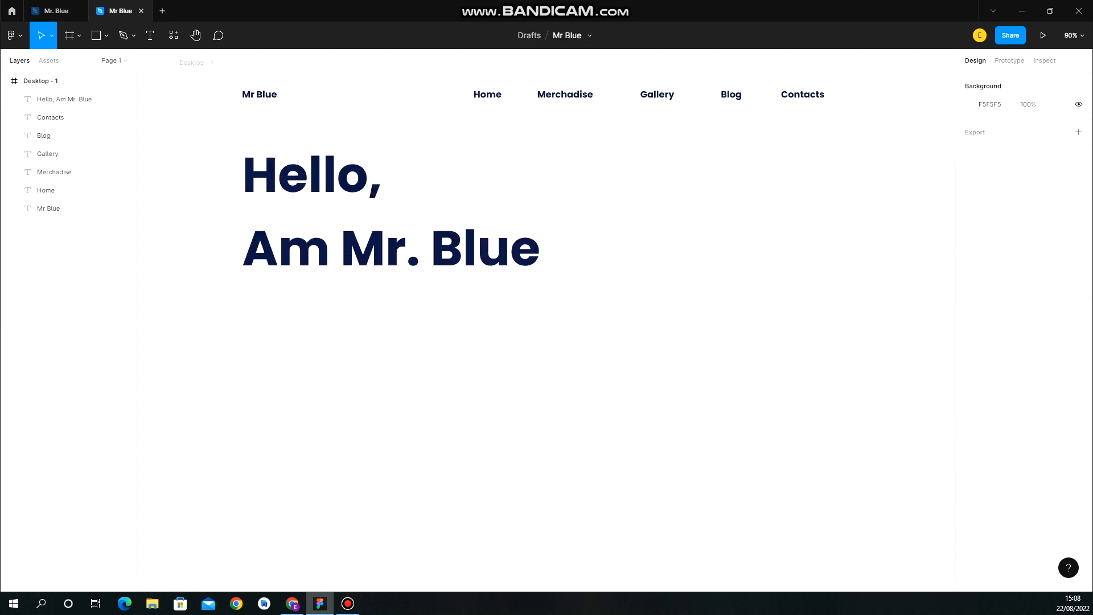
key(ctrl+v)
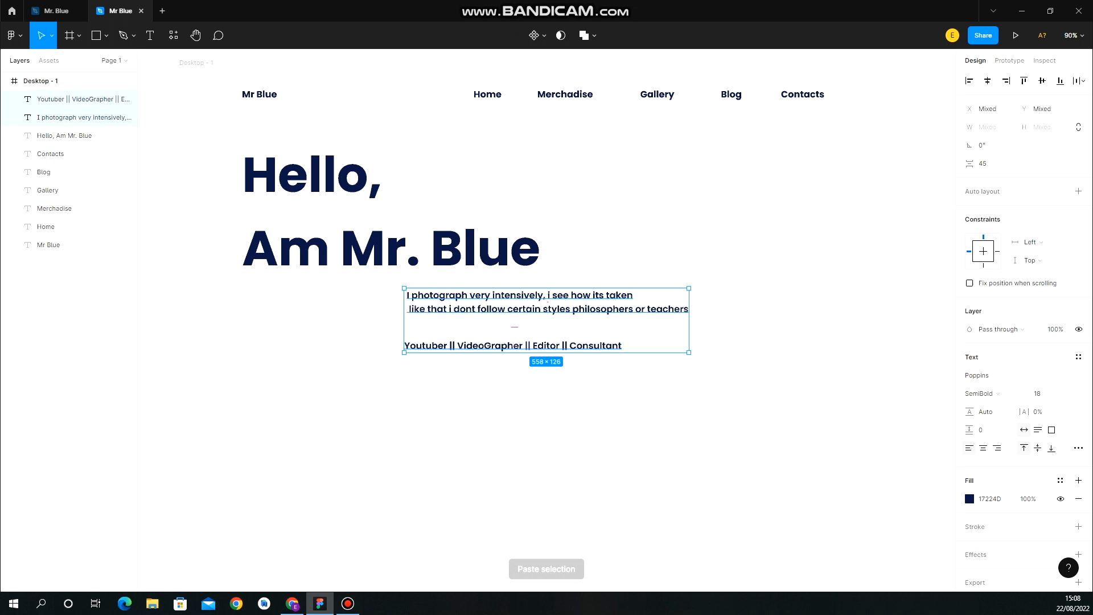
Move the two pasted texts together below the heading, left-aligned with the heading and the logo
click(421, 318)
drag(422, 317, 486, 337)
drag(349, 294, 271, 353)
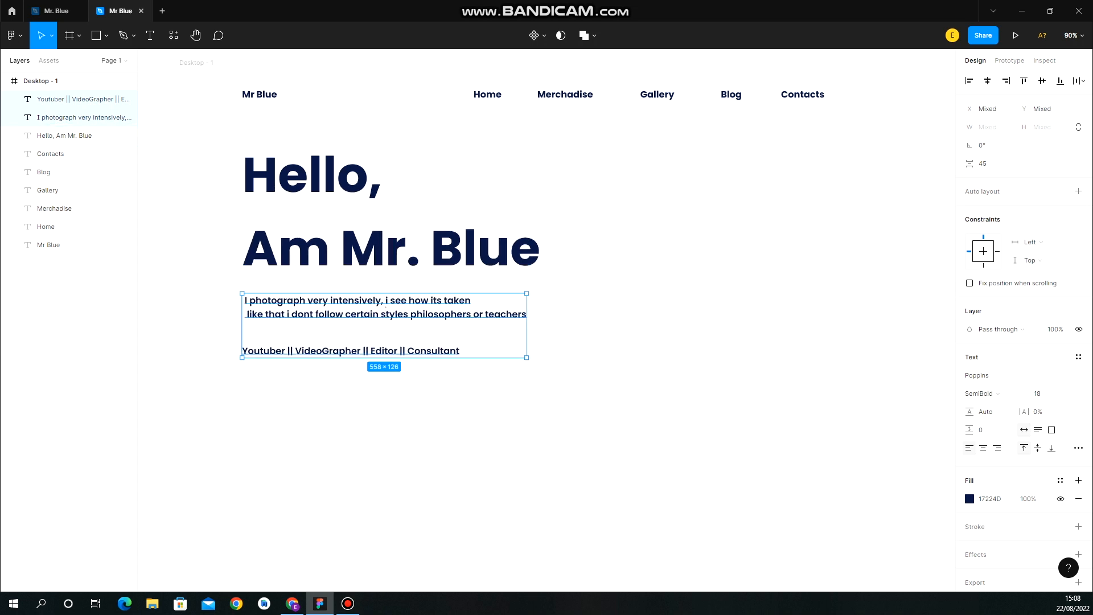
Insert the square Facebook icon into the new design with the Font Awesome Icons plugin, searching for "face"
key(ctrl+shift+Tab)
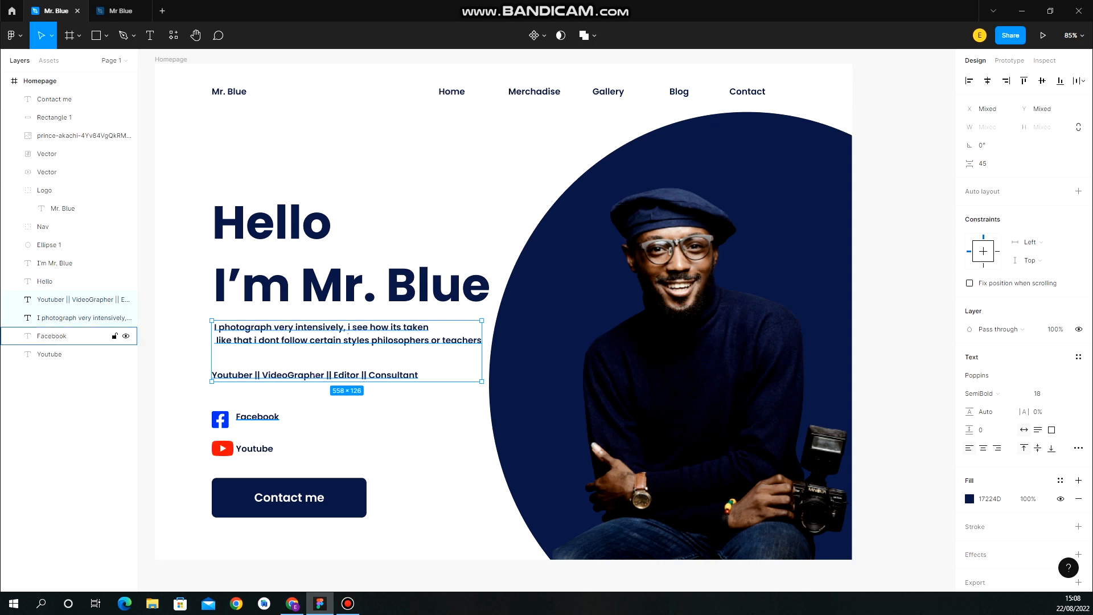
key(ctrl+Tab)
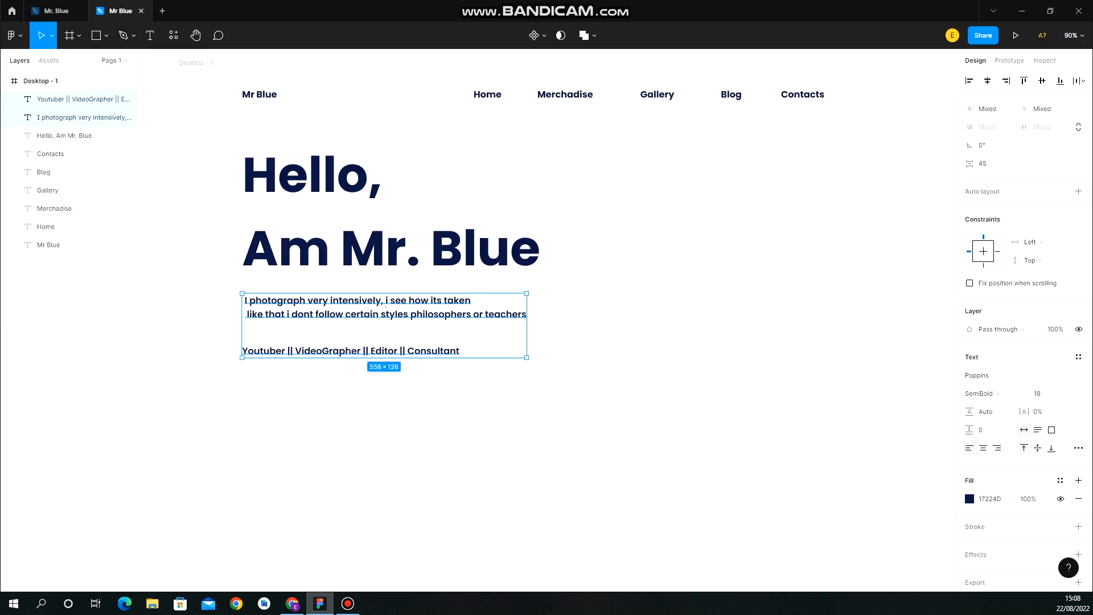
right_click(331, 244)
mouse_move(370, 488)
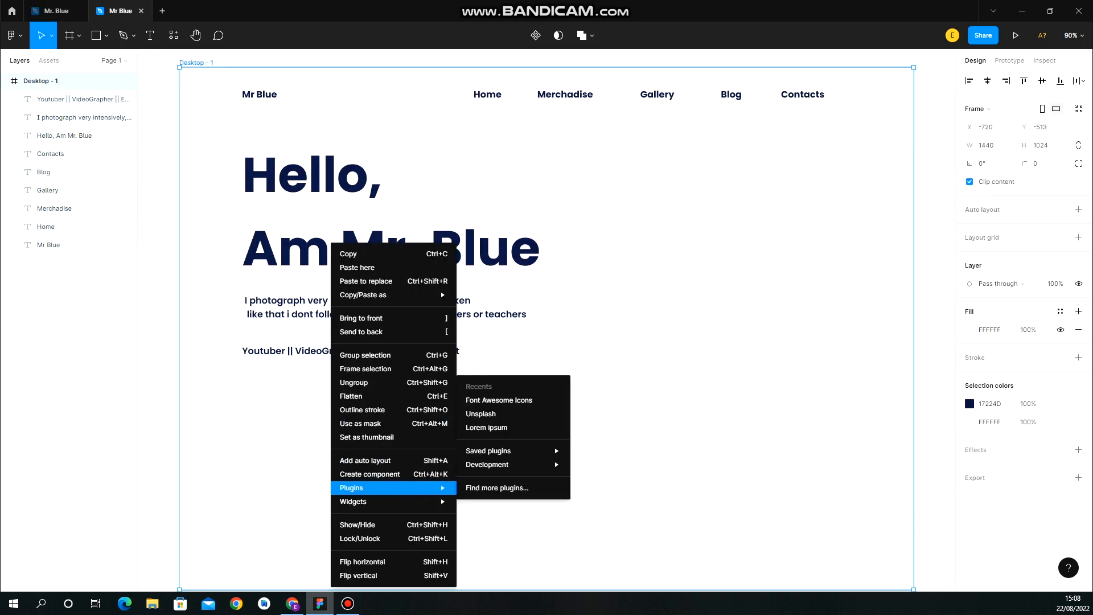
mouse_move(490, 450)
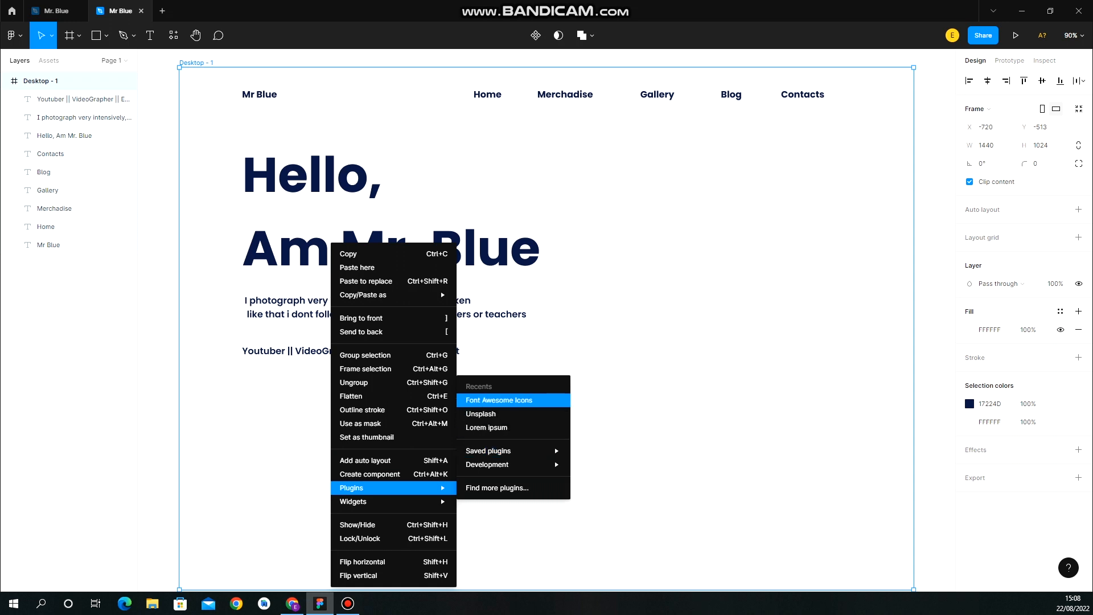
click(499, 399)
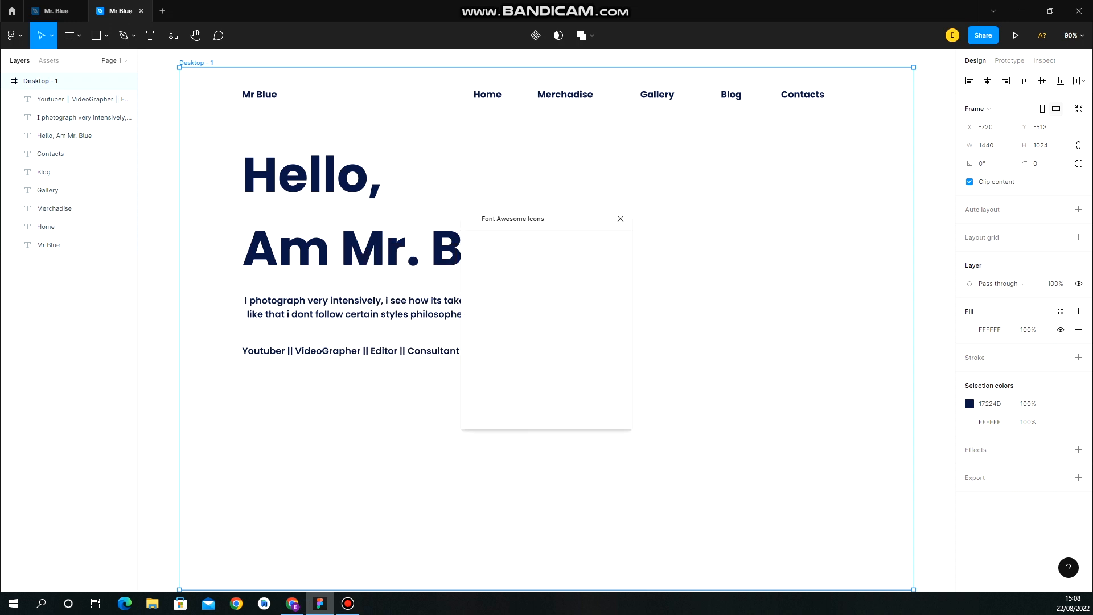
click(545, 256)
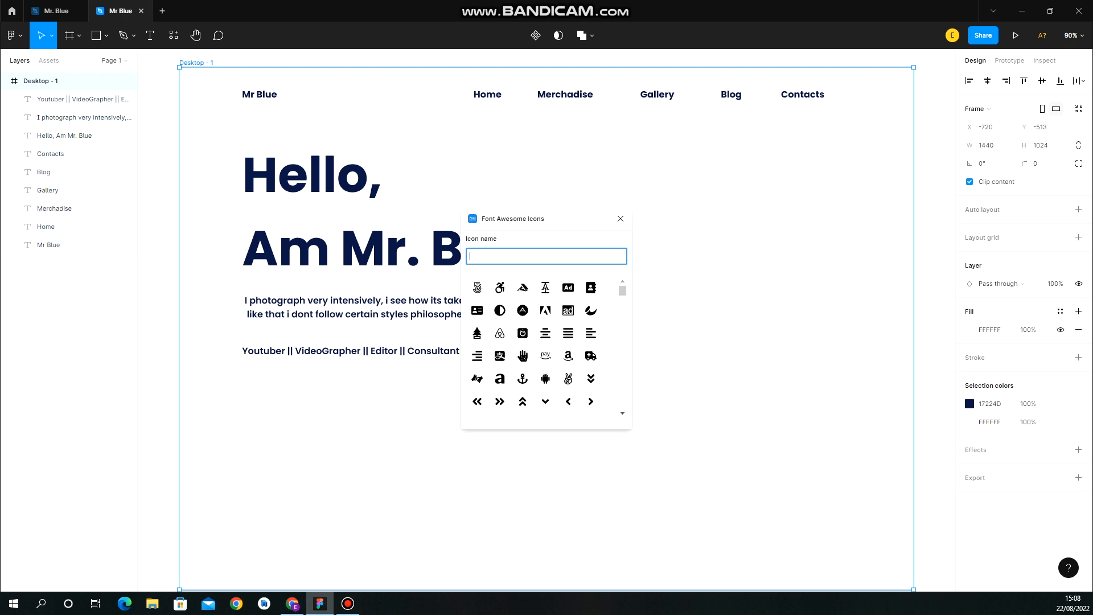
click(56, 11)
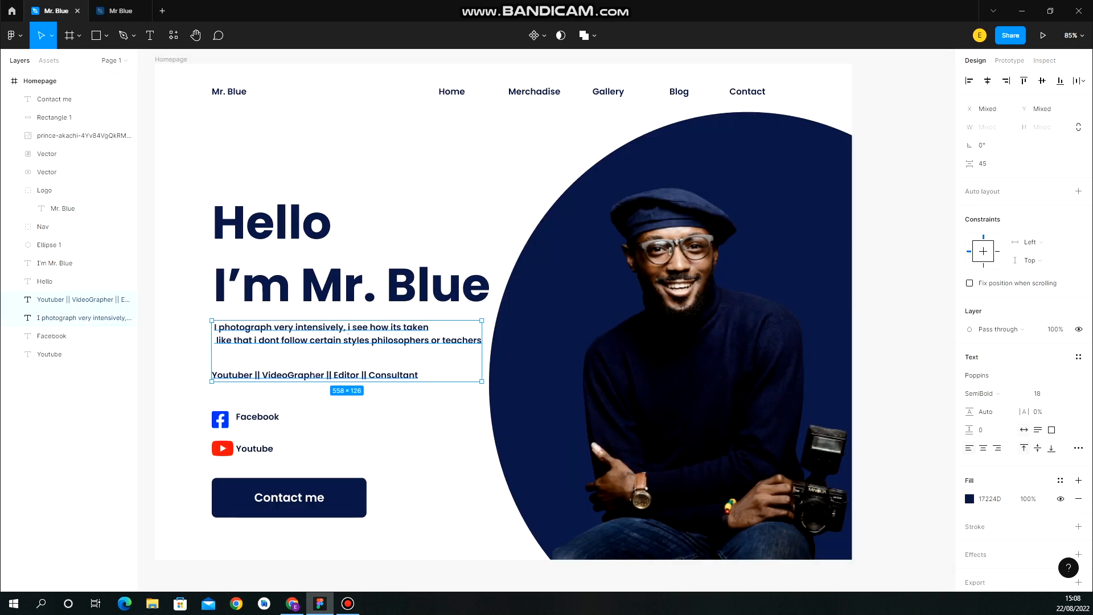
click(120, 11)
click(545, 257)
text(face)
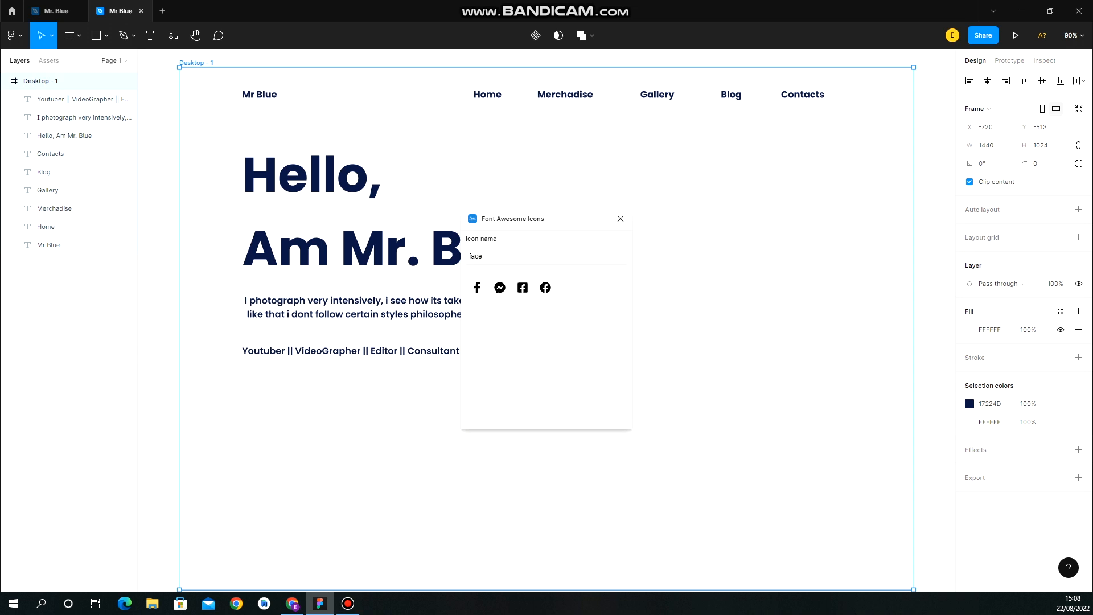
click(522, 287)
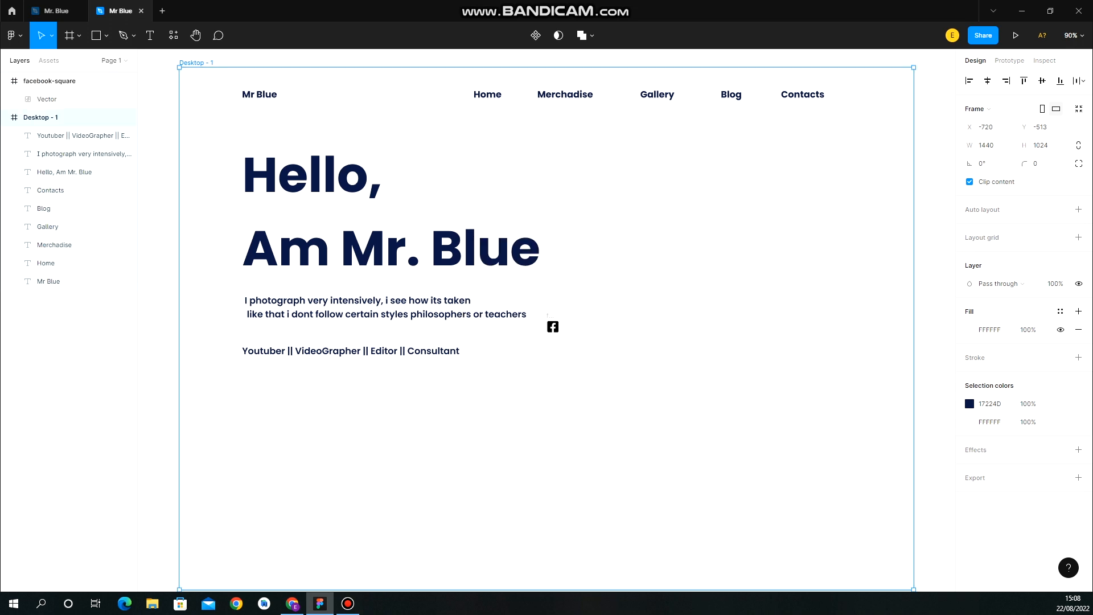
Insert the solid YouTube play icon with the Font Awesome Icons plugin, searching for "yout"
right_click(412, 244)
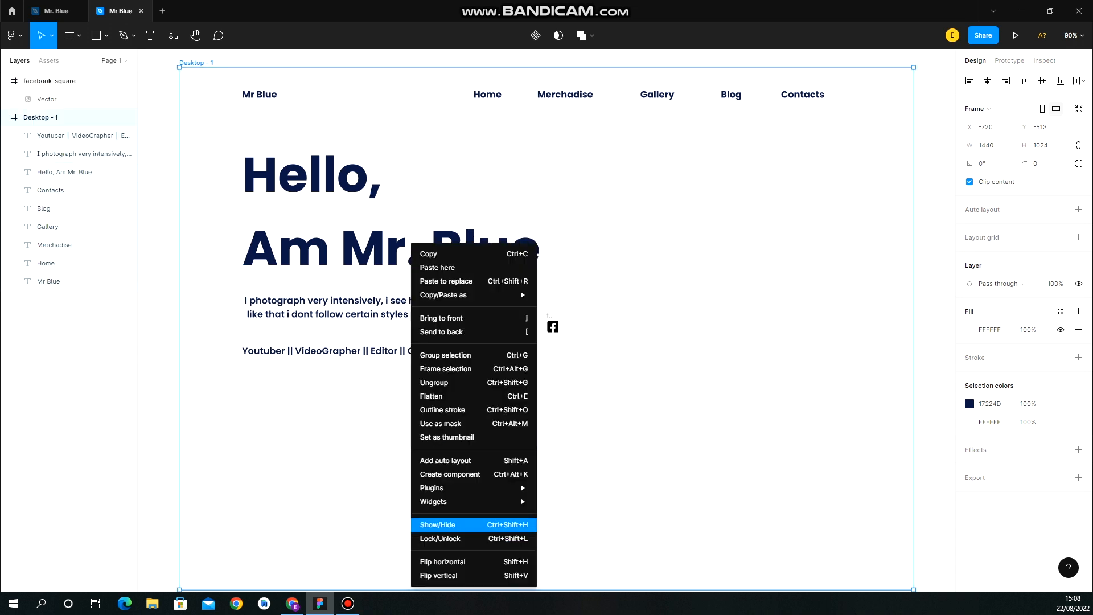
mouse_move(447, 487)
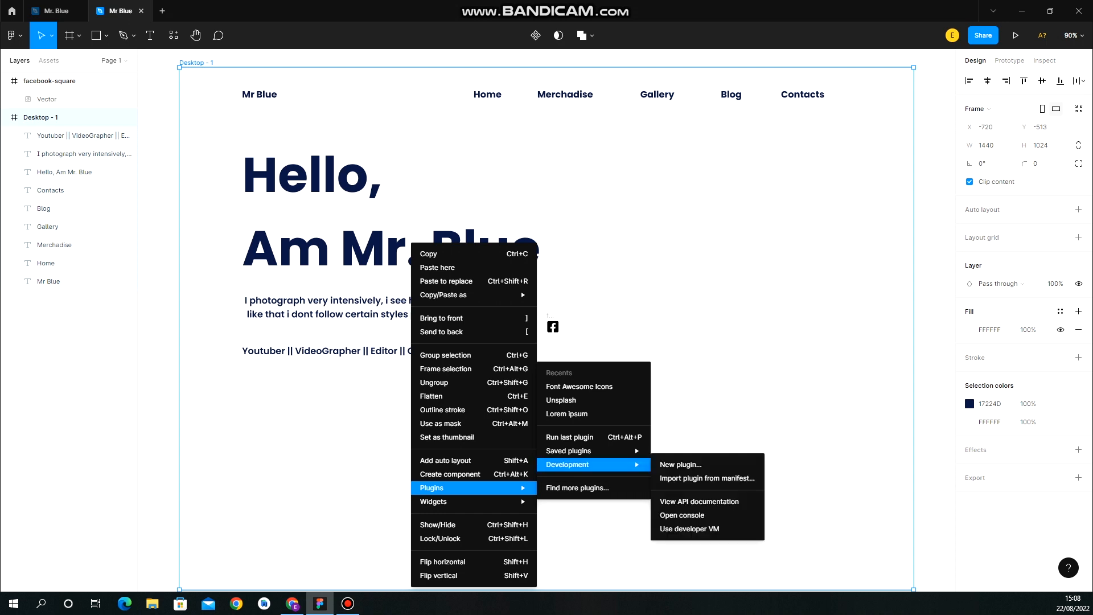
click(579, 386)
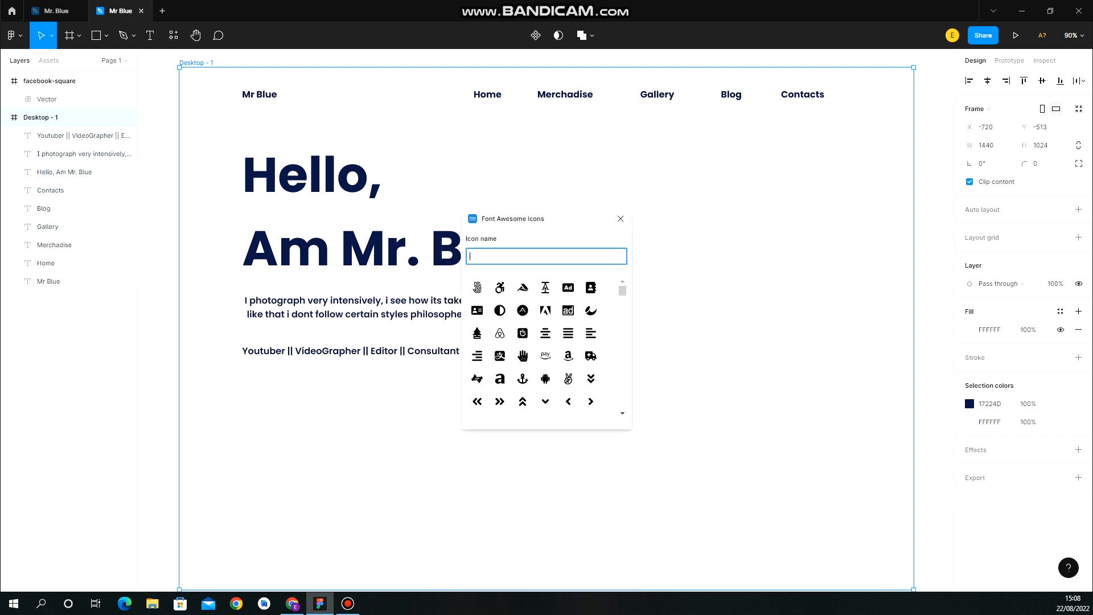
text(yout)
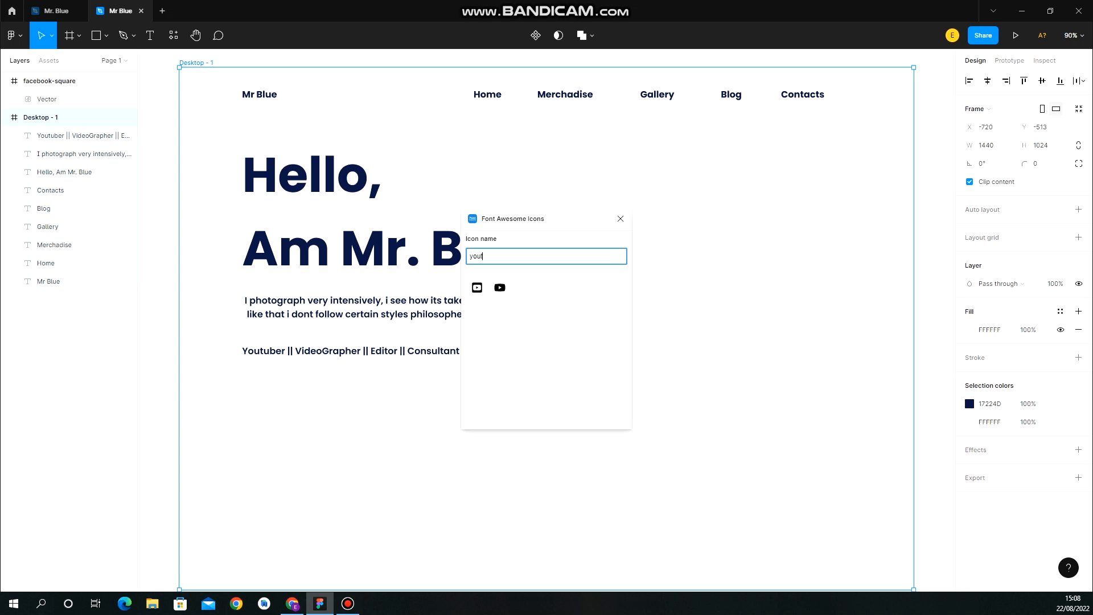
click(500, 287)
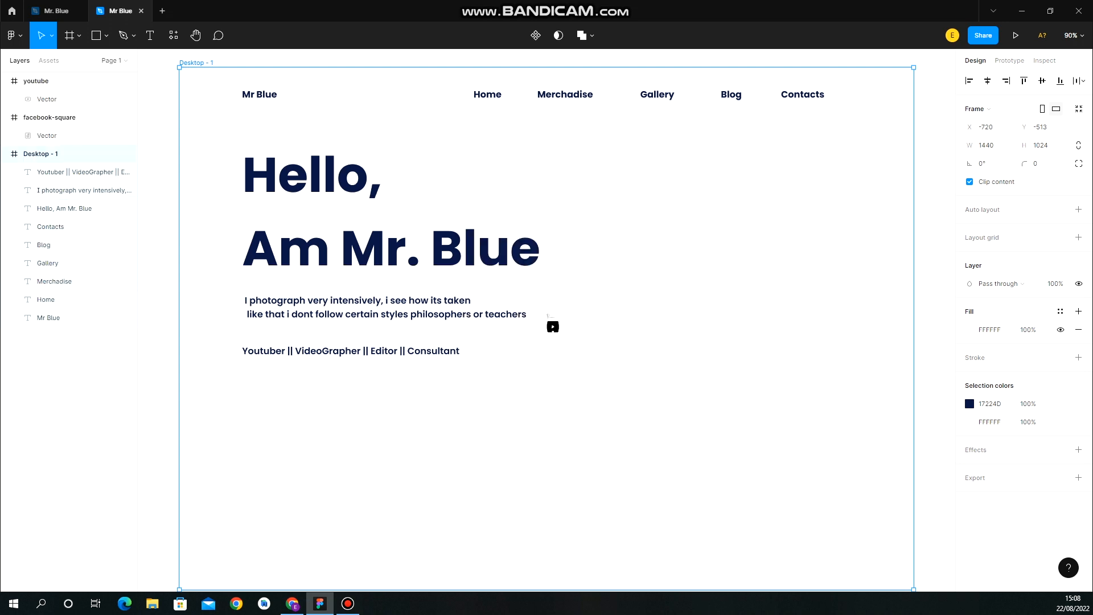
Move the YouTube icon straight down off the Facebook icon to X 720, Y 545
scroll(547, 316, up, 2)
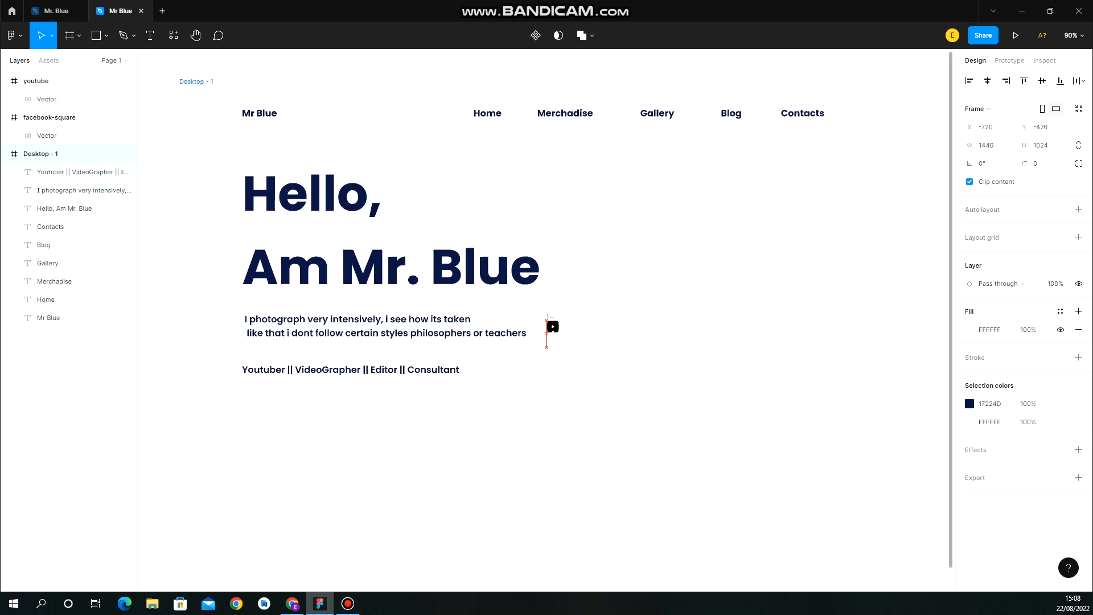
scroll(547, 319, down, 2)
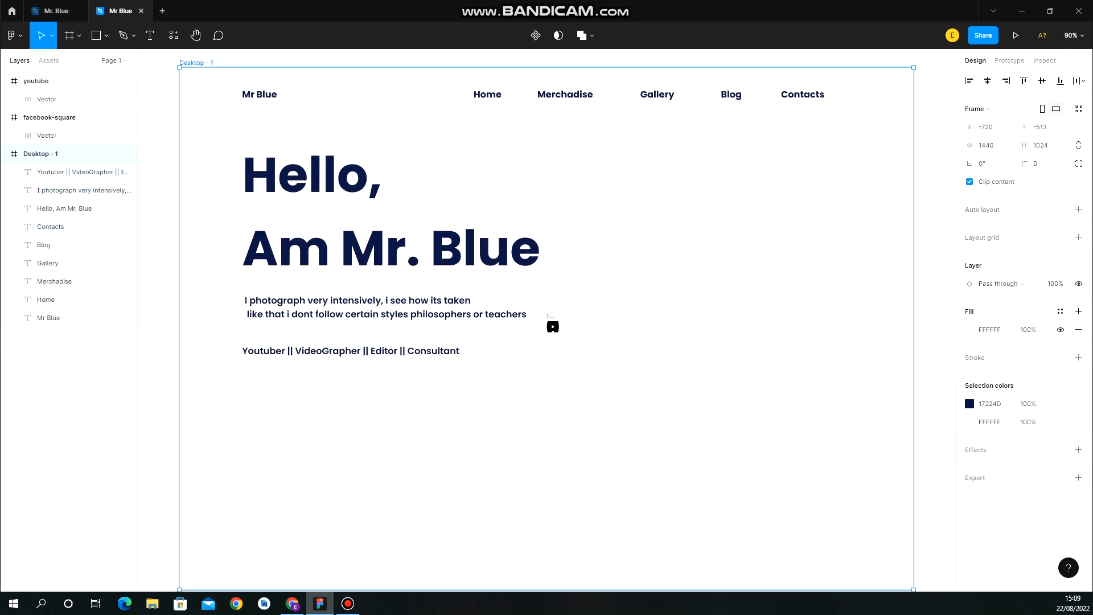
click(552, 326)
drag(553, 326, 552, 349)
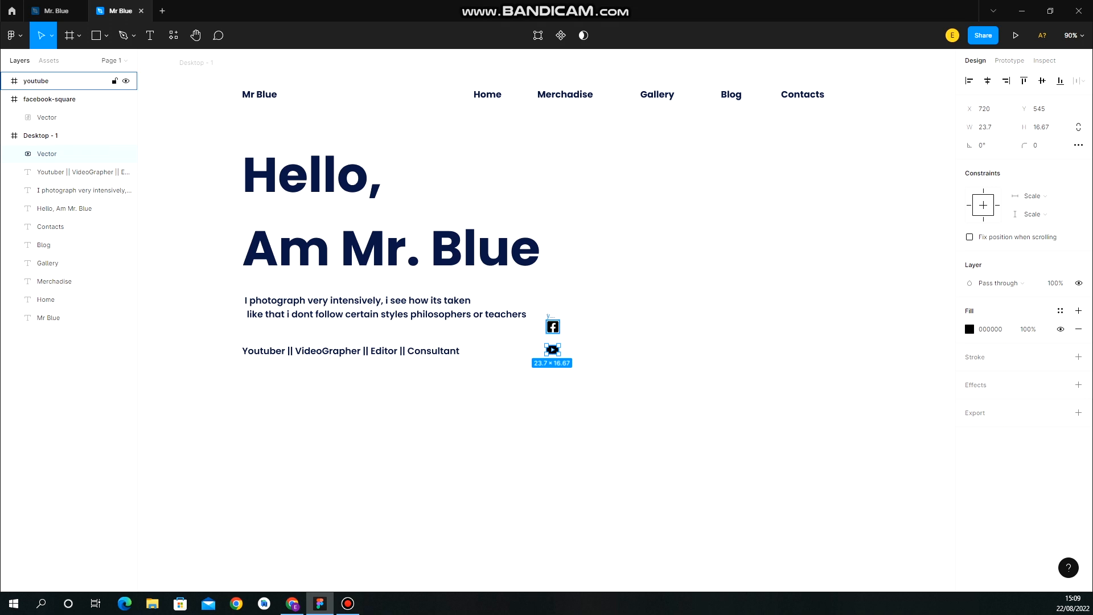
right_click(464, 243)
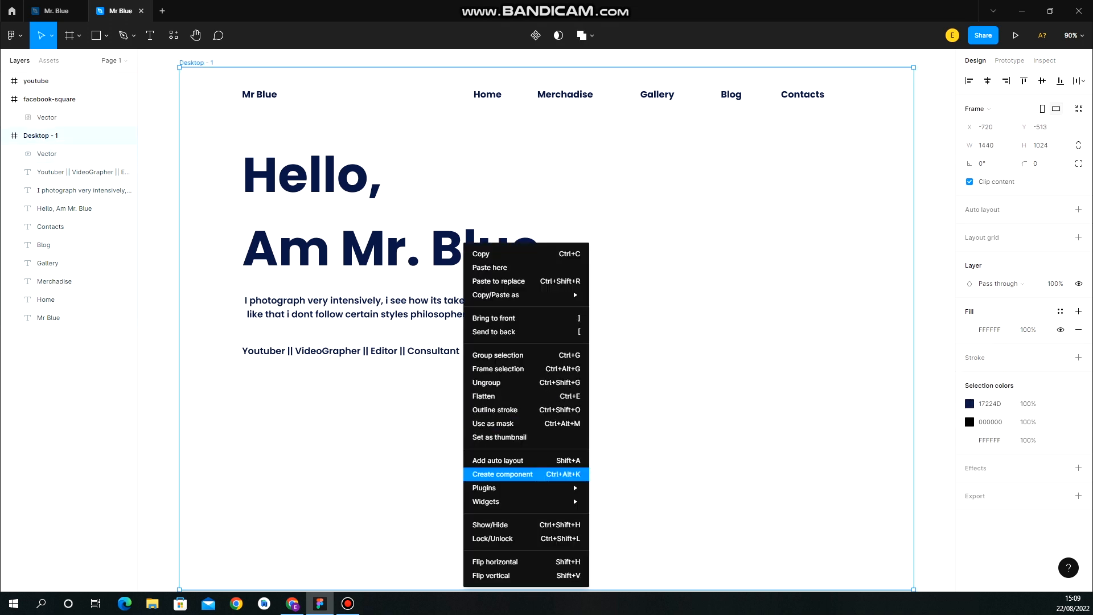
mouse_move(524, 487)
mouse_move(644, 450)
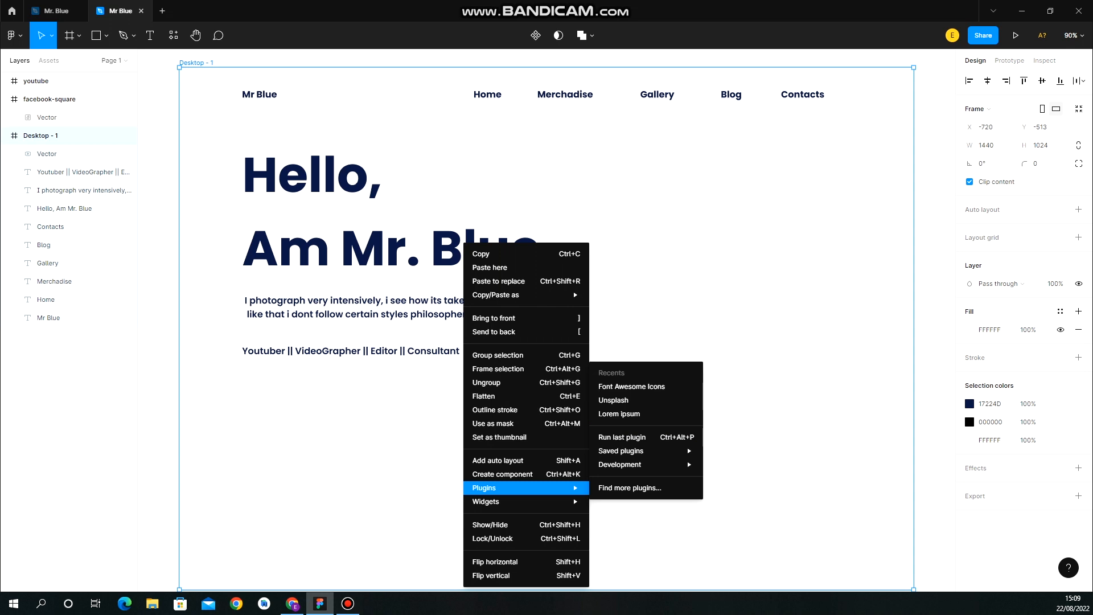
key(Escape)
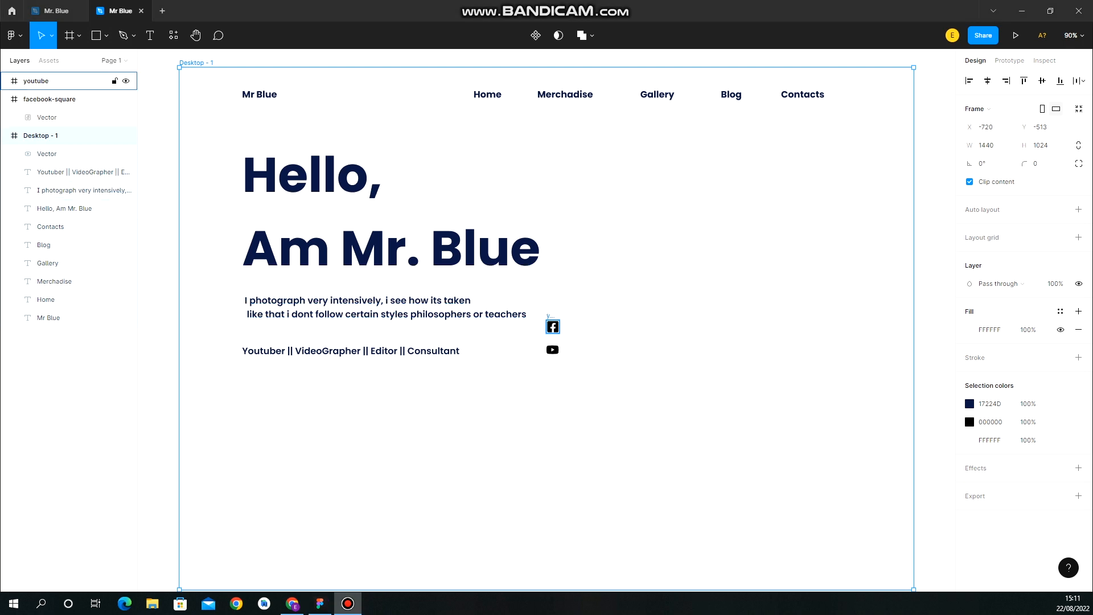
Following the reference homepage, move the YouTube icon below the "Youtuber || VideoGrapher || Editor || Consultant" text to X 128, Y 679
click(57, 11)
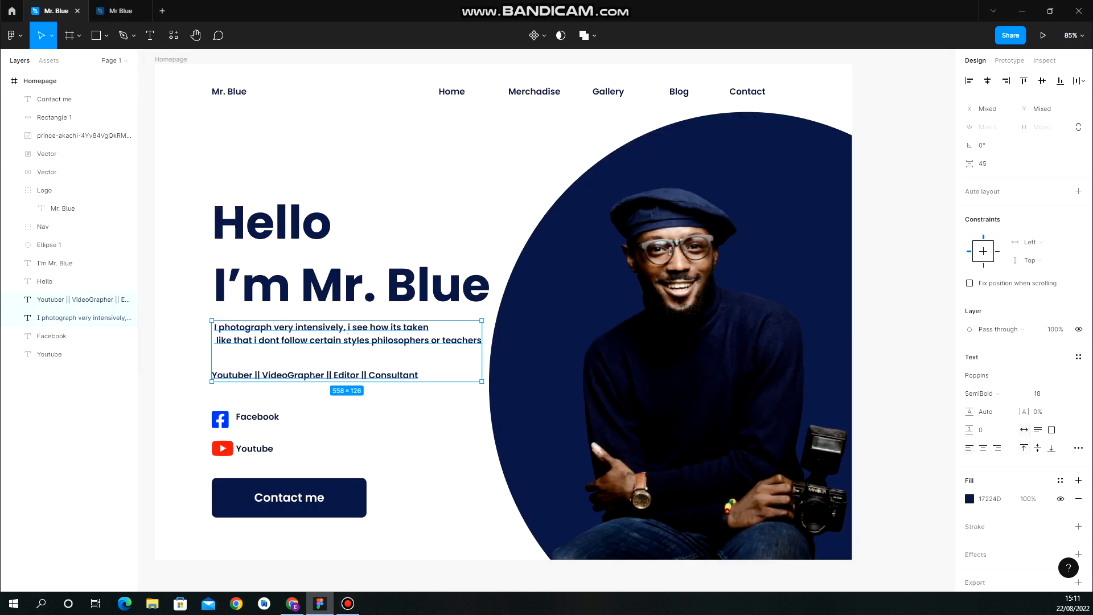
click(120, 11)
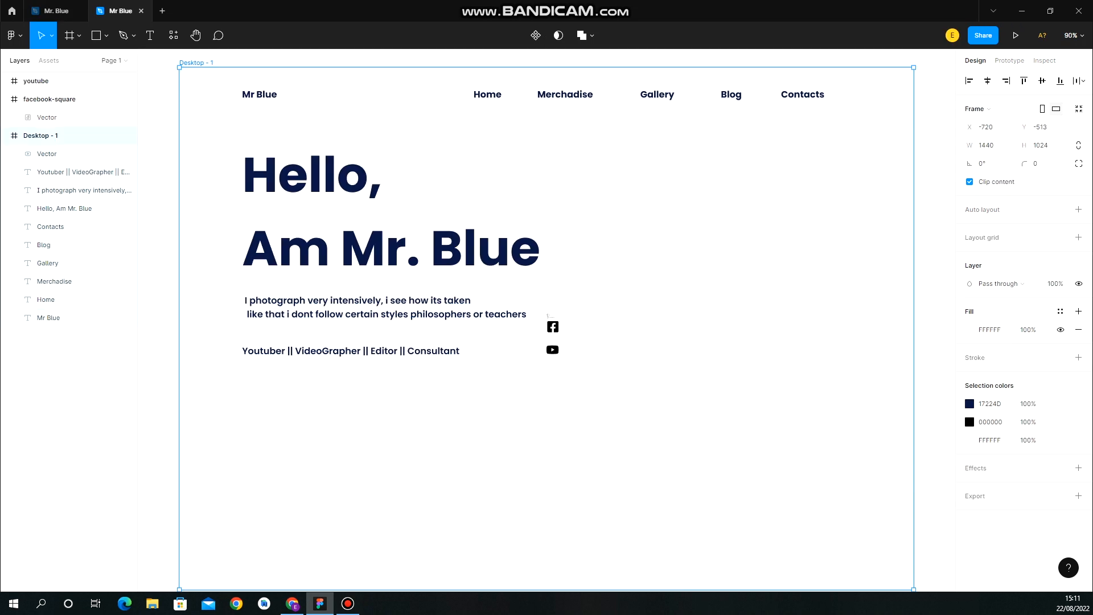
drag(552, 350, 250, 418)
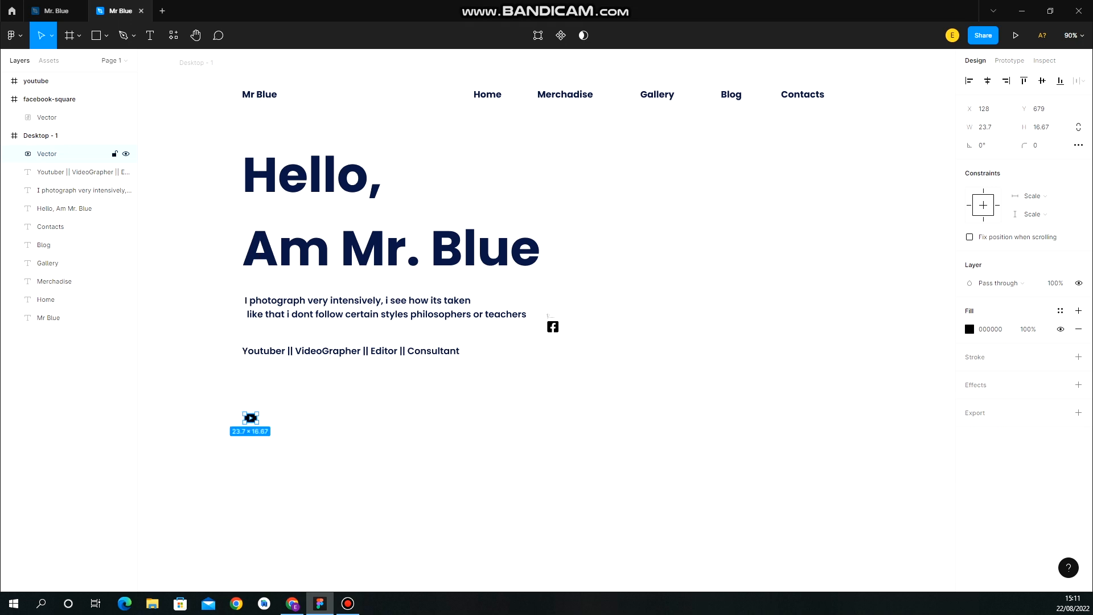
Move the Facebook icon above the YouTube icon to X 128, Y 613 and delete the empty youtube and facebook-square frames
drag(552, 327, 245, 387)
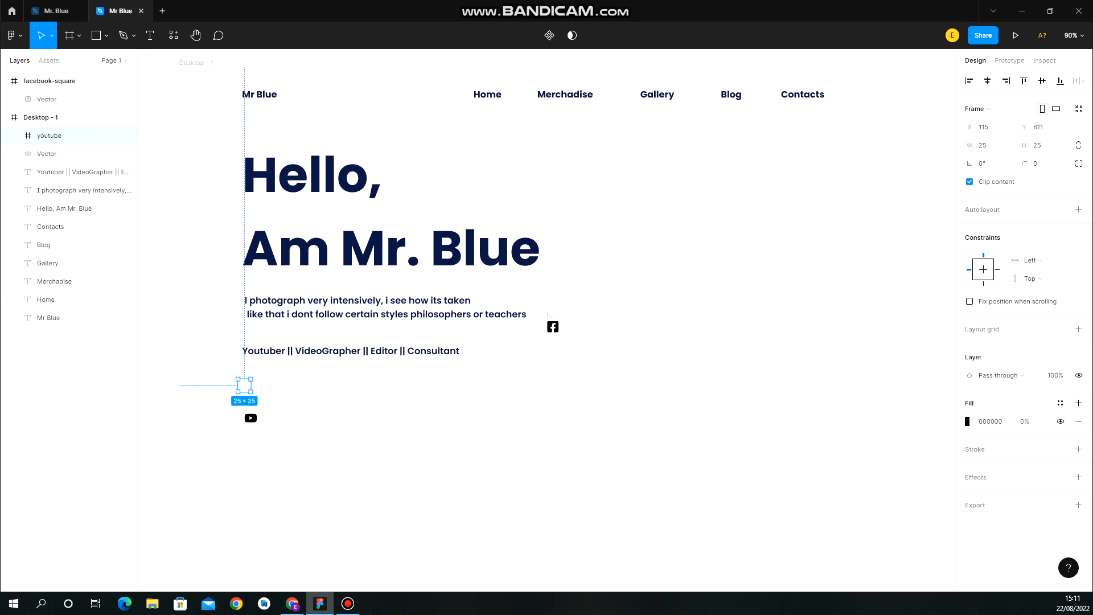
key(Delete)
drag(552, 327, 251, 386)
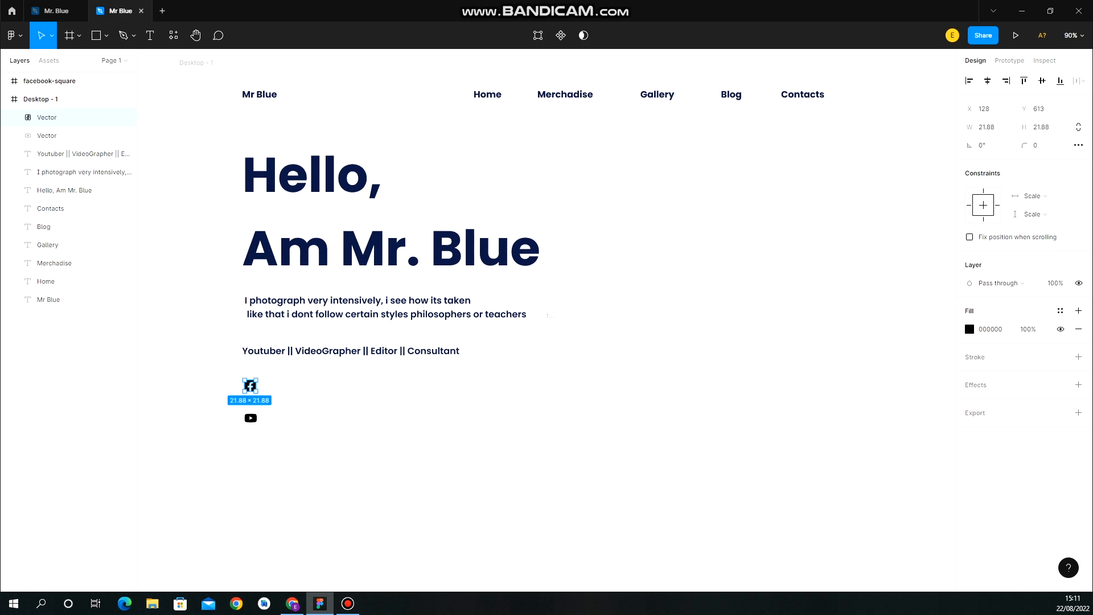
click(63, 81)
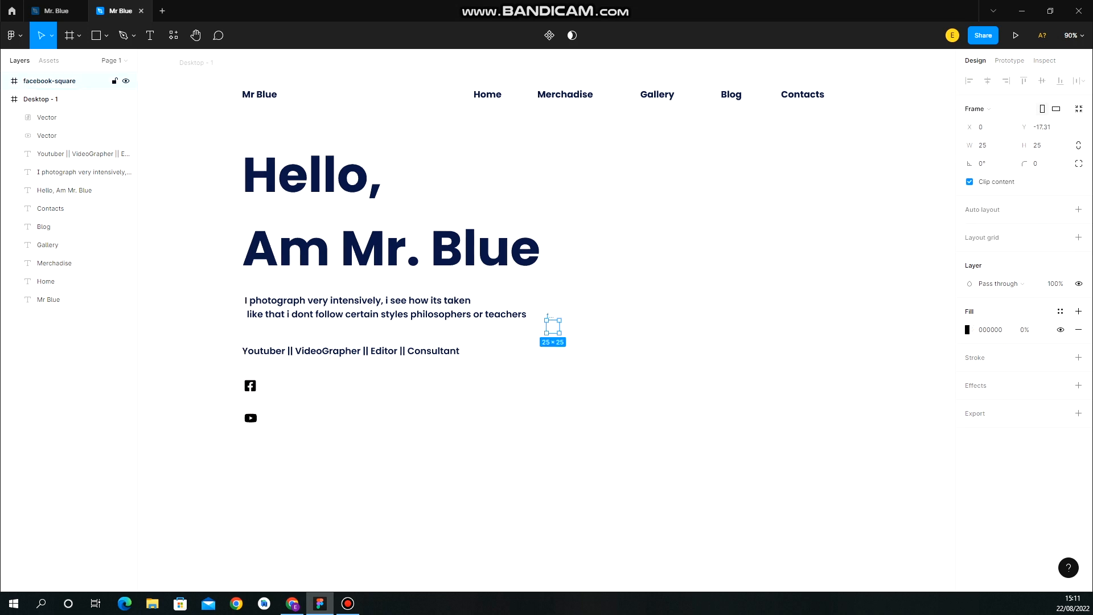
key(Delete)
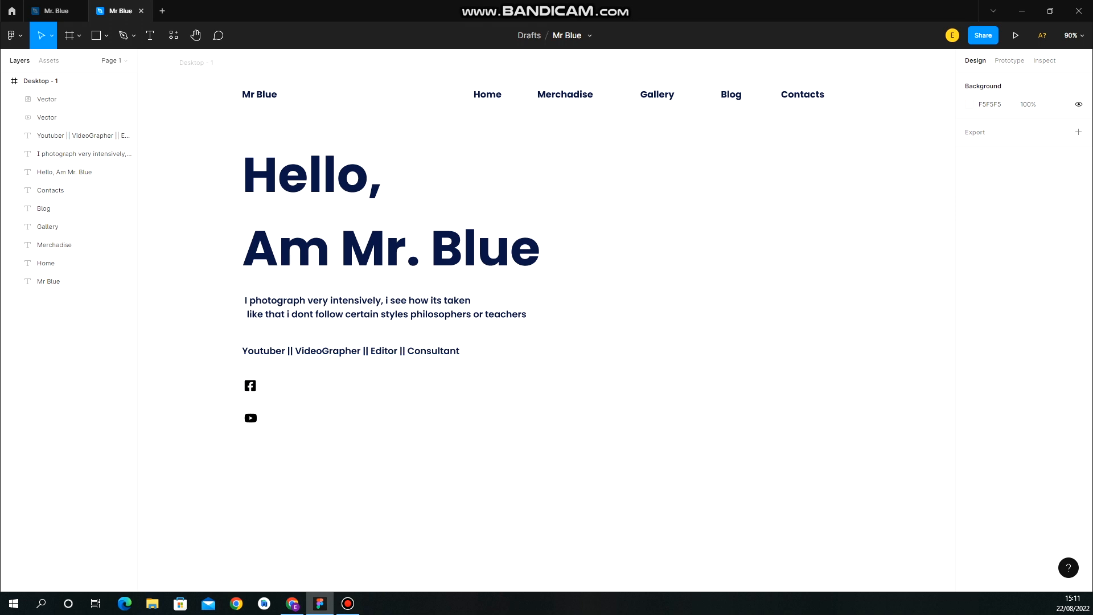
Move the Facebook and YouTube icons down together by 19 px, away from the text above
click(250, 385)
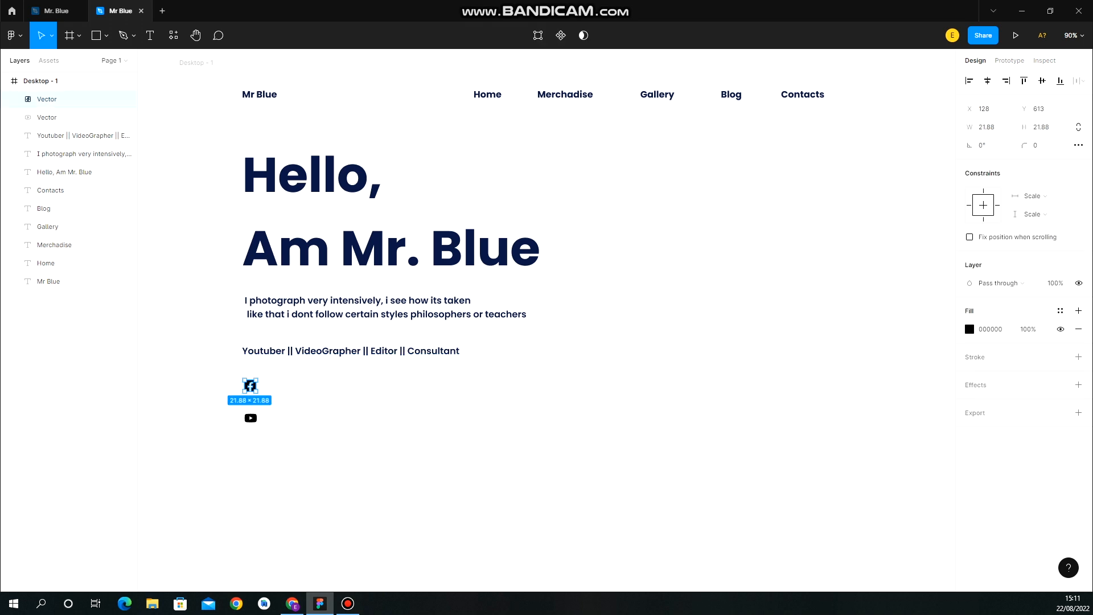
key(Escape)
click(251, 385)
shift+click(251, 417)
key(Down)
key(Down)
key(Down)
key(Down)
key(Down)
key(Down)
key(Down)
key(Down)
key(Down)
key(Down)
key(Down)
key(Down)
key(Down)
key(Down)
key(Down)
key(Down)
key(Down)
key(Down)
key(Down)
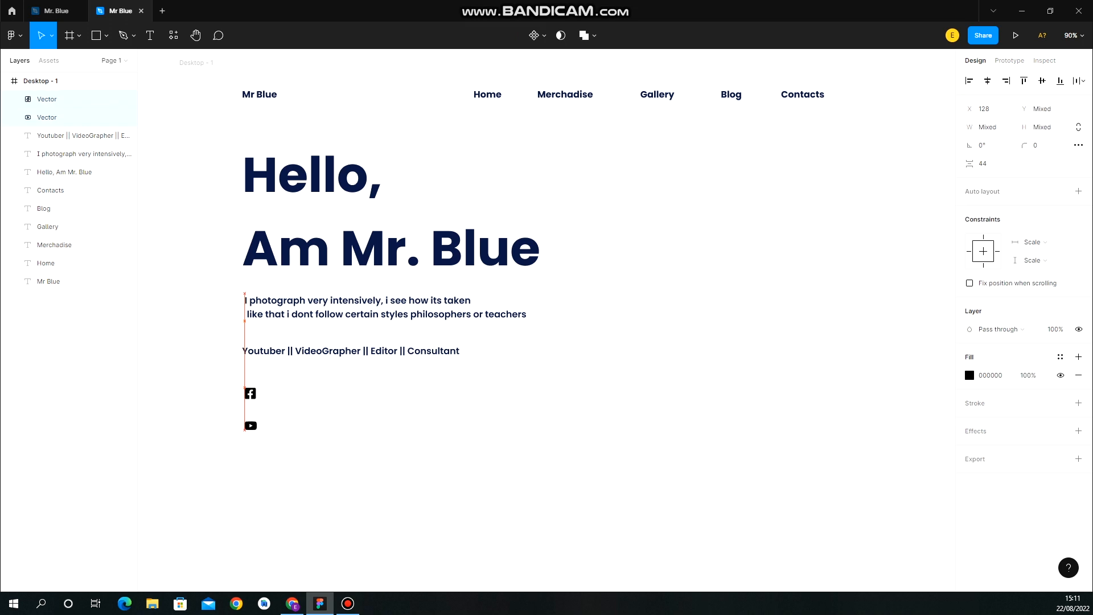
Set the fill colour of the Facebook icon to the blue 1219D3
click(250, 395)
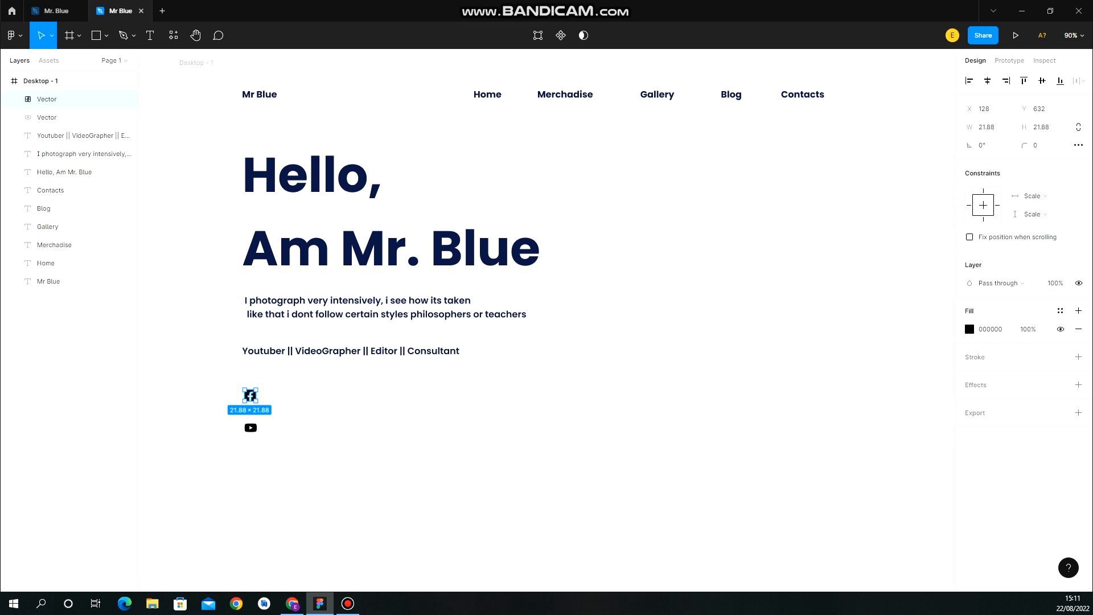
click(969, 329)
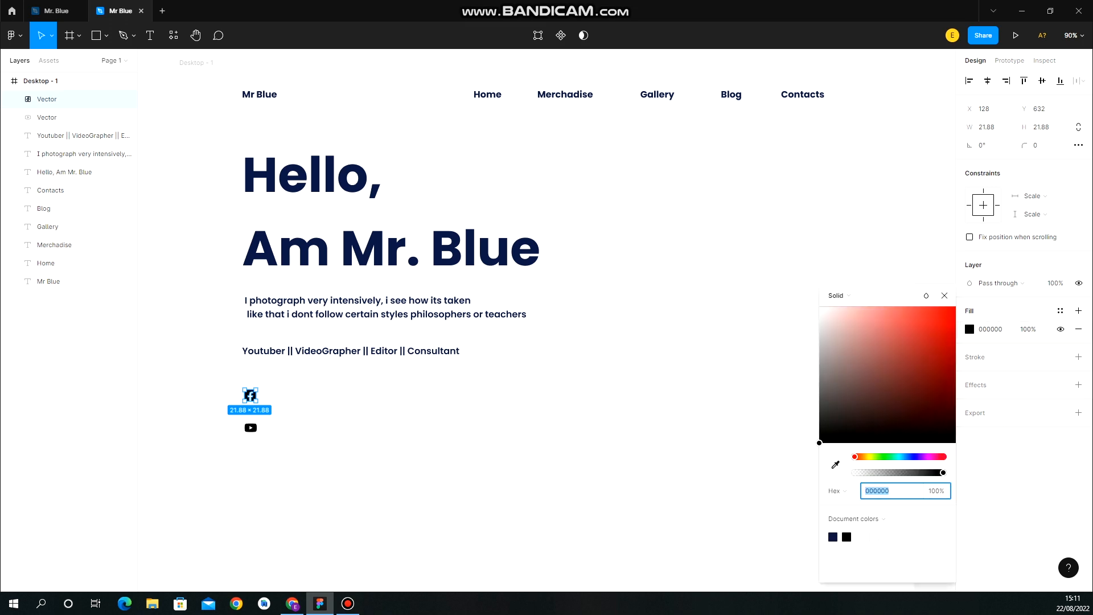
click(902, 457)
click(923, 314)
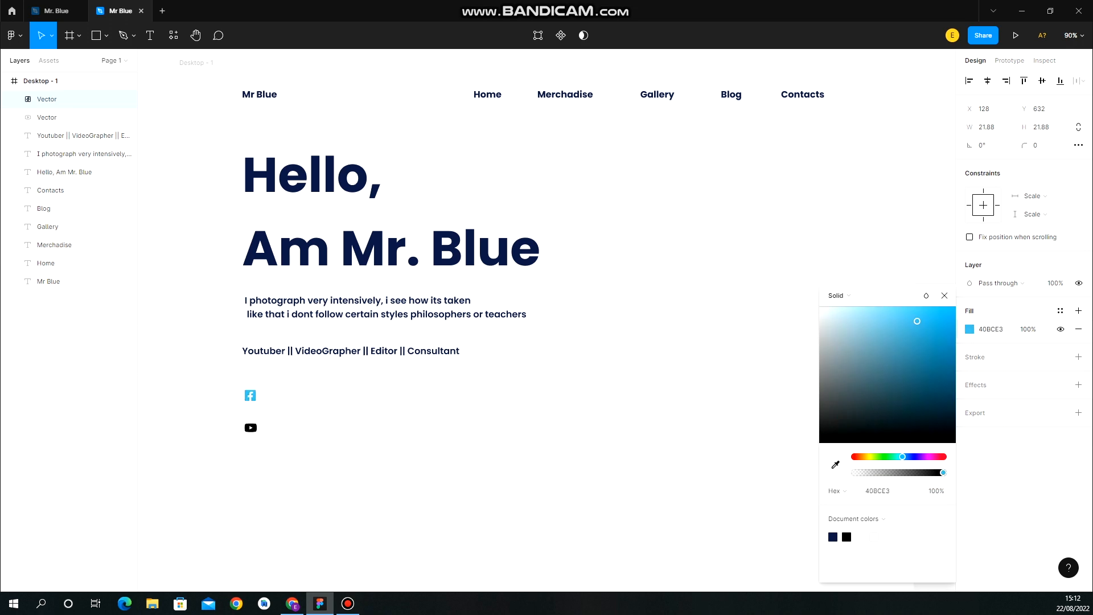
mouse_move(923, 314)
mouse_down()
mouse_move(895, 315)
mouse_move(917, 340)
mouse_move(934, 317)
mouse_move(944, 329)
mouse_up()
click(913, 457)
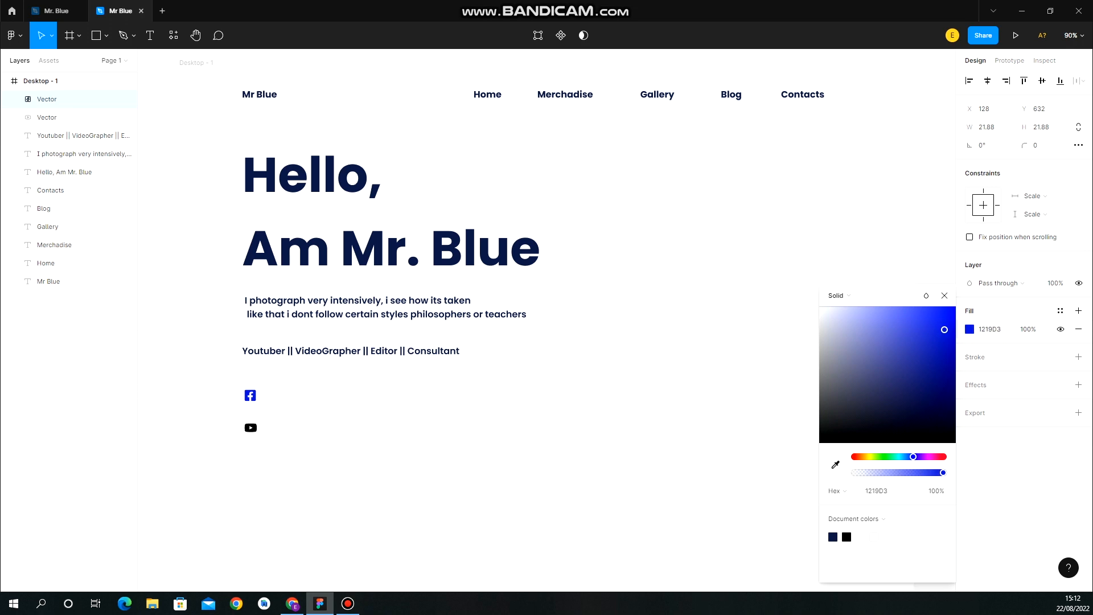
key(Escape)
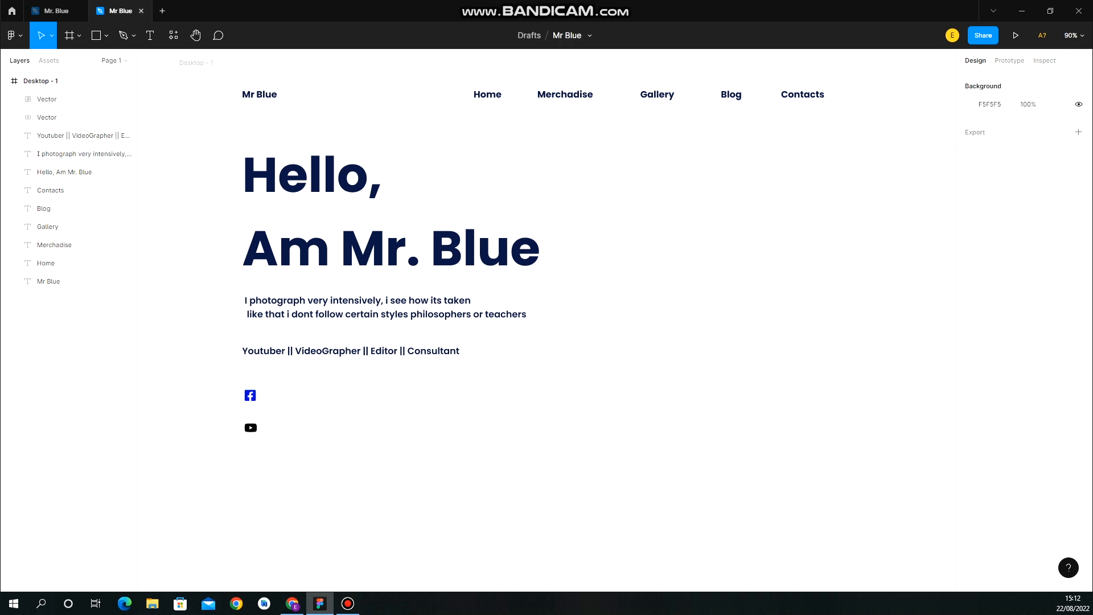
Set the fill colour of the YouTube icon to the red F41717
click(250, 427)
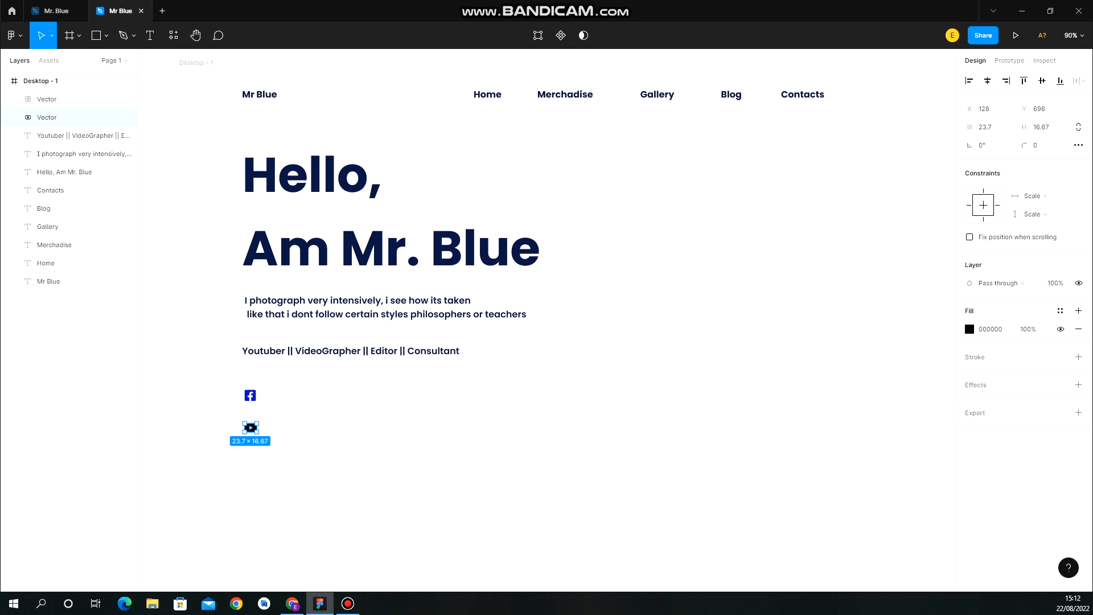
click(969, 329)
drag(902, 341, 942, 312)
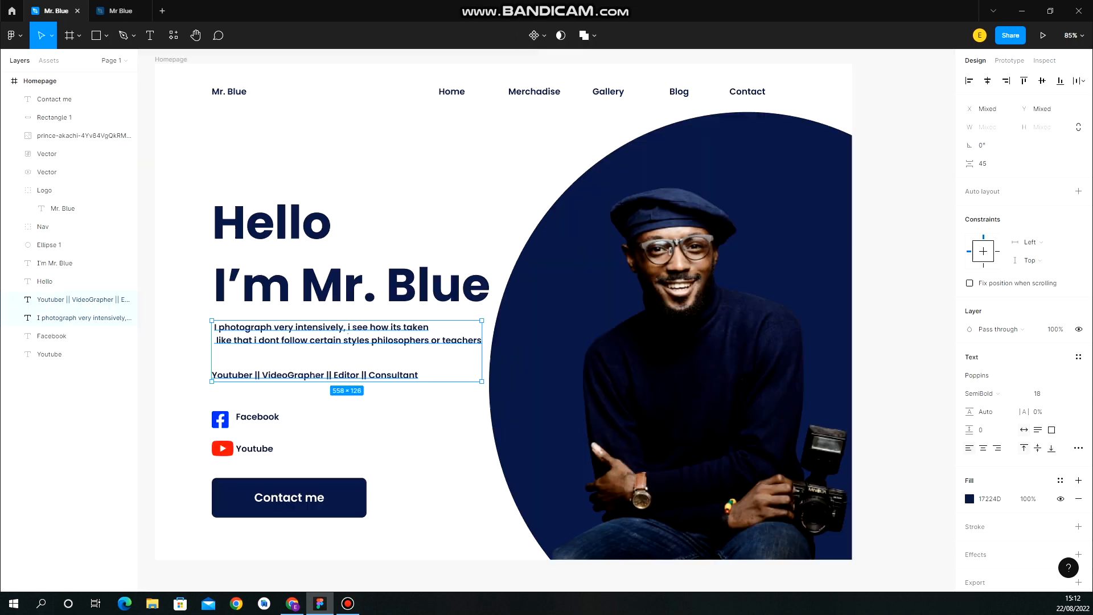
Look up the Facebook icon's size in the reference homepage and resize the new design's Facebook icon to 35 × 35
click(57, 11)
click(219, 419)
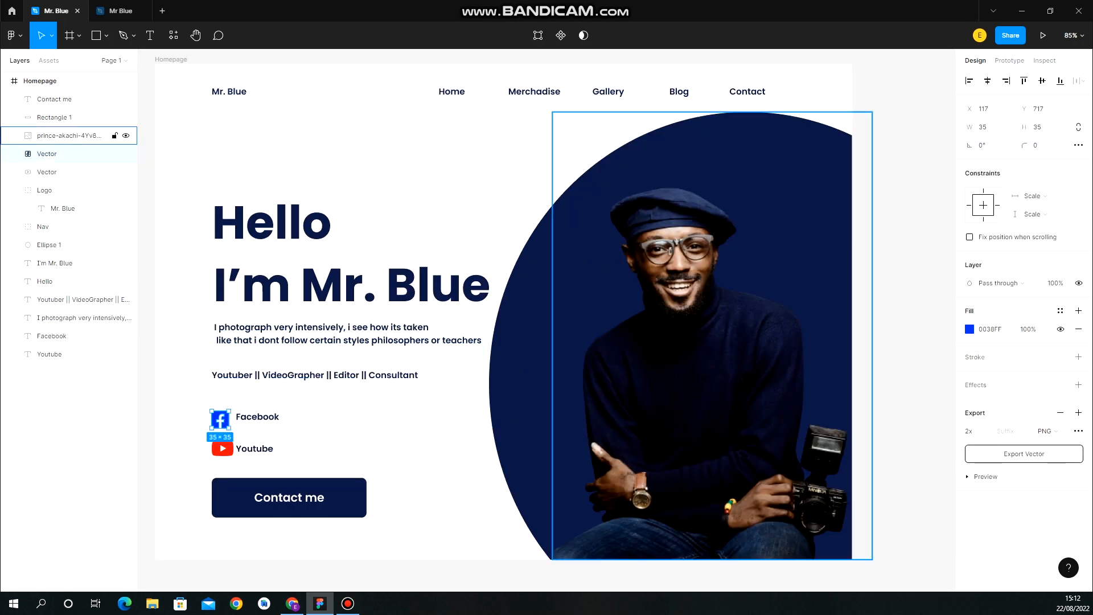
click(120, 11)
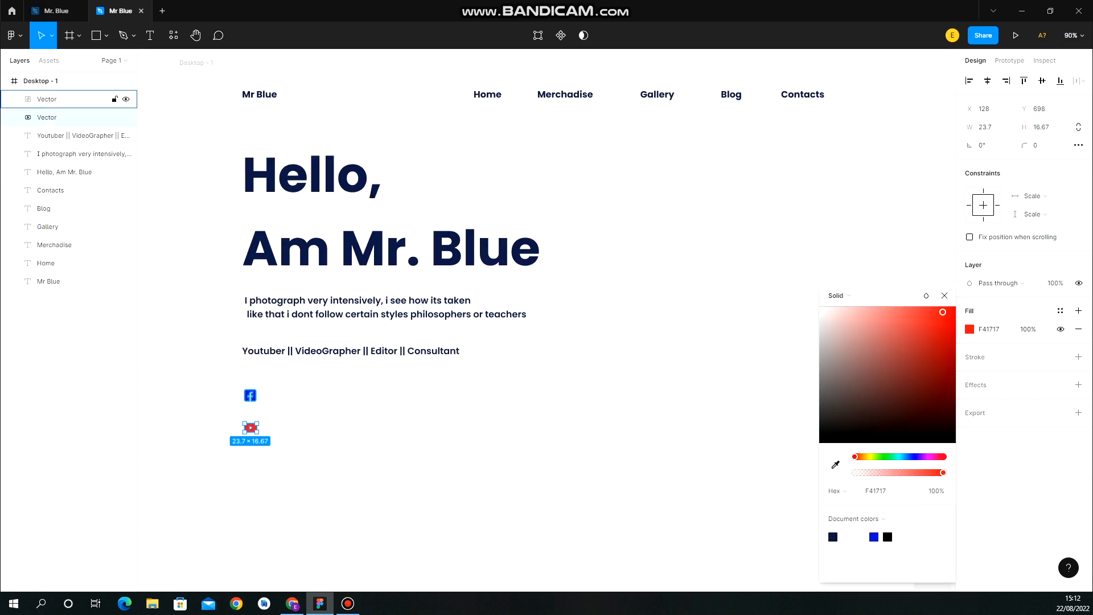
click(52, 99)
click(985, 127)
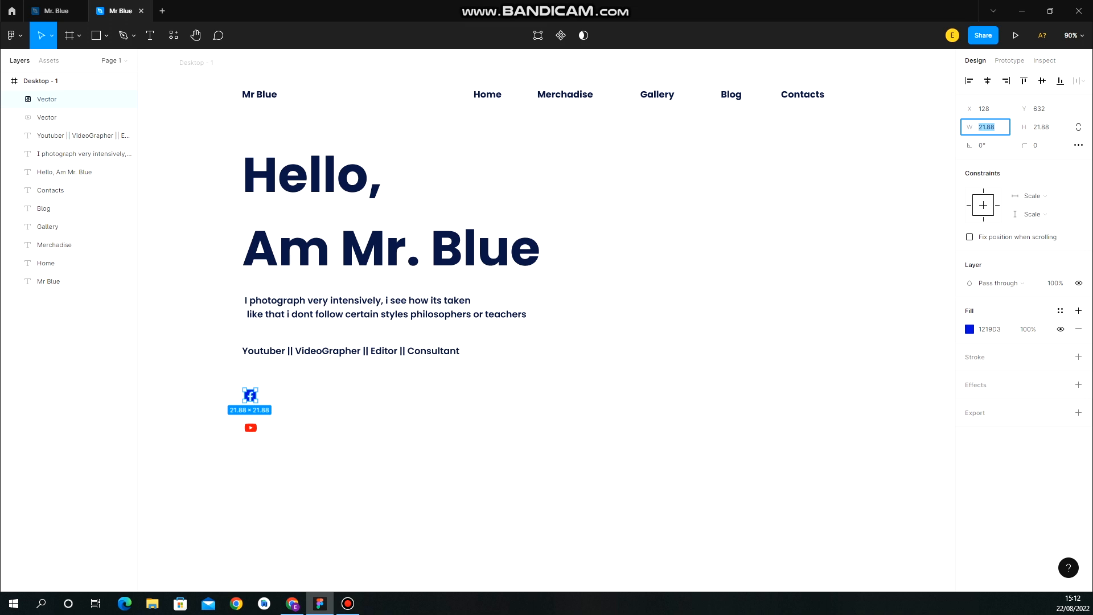
text(35)
key(Tab)
text(35)
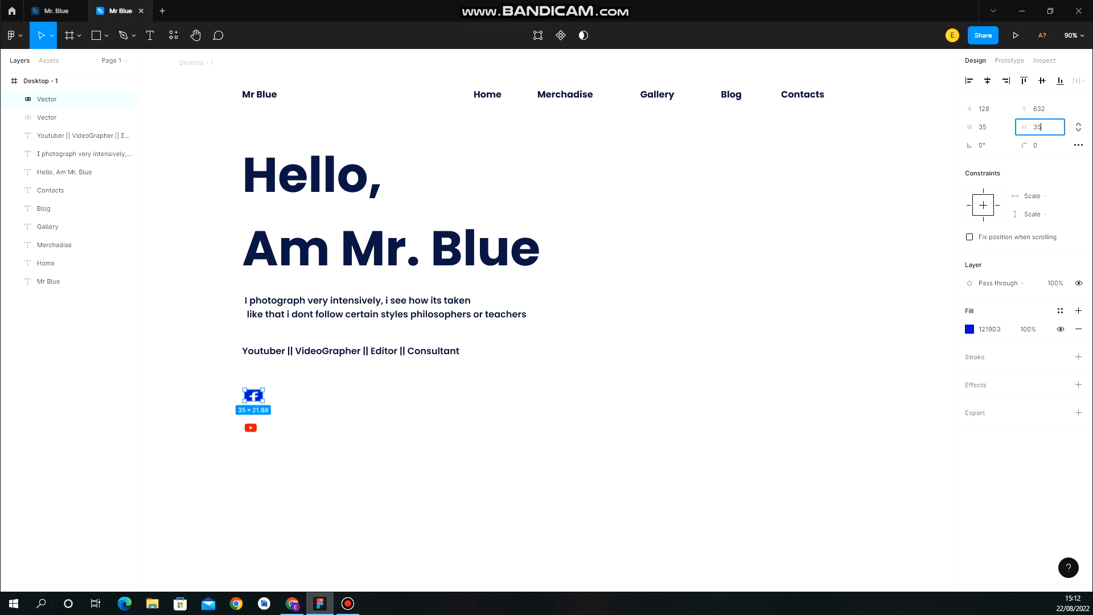
key(Return)
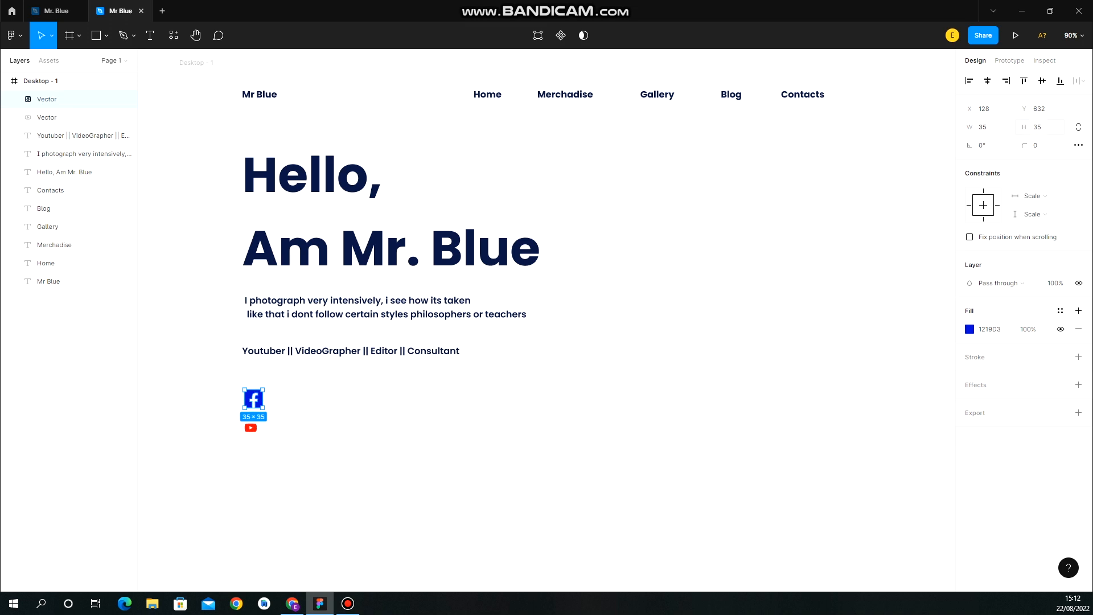
key(Escape)
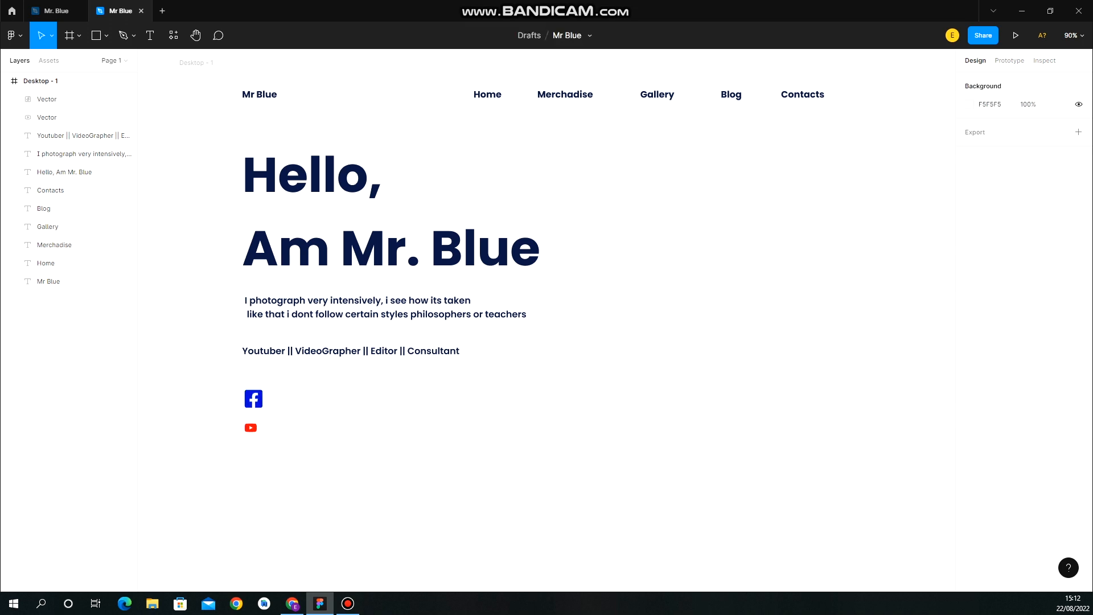
Look up the YouTube icon's size in the reference homepage and resize the new design's YouTube icon to 45 × 32
click(250, 427)
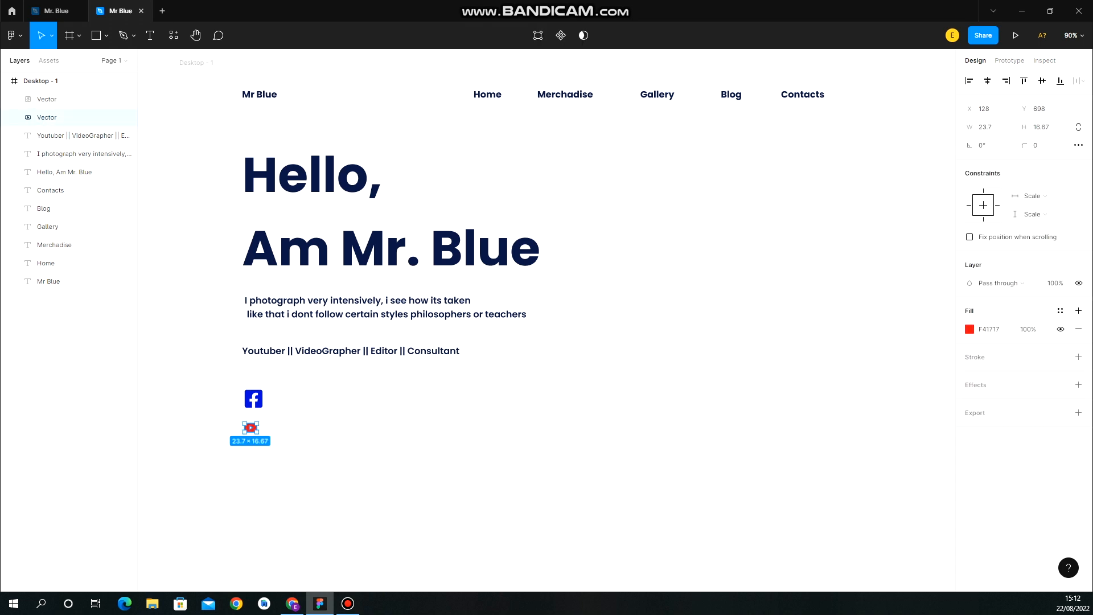
click(56, 11)
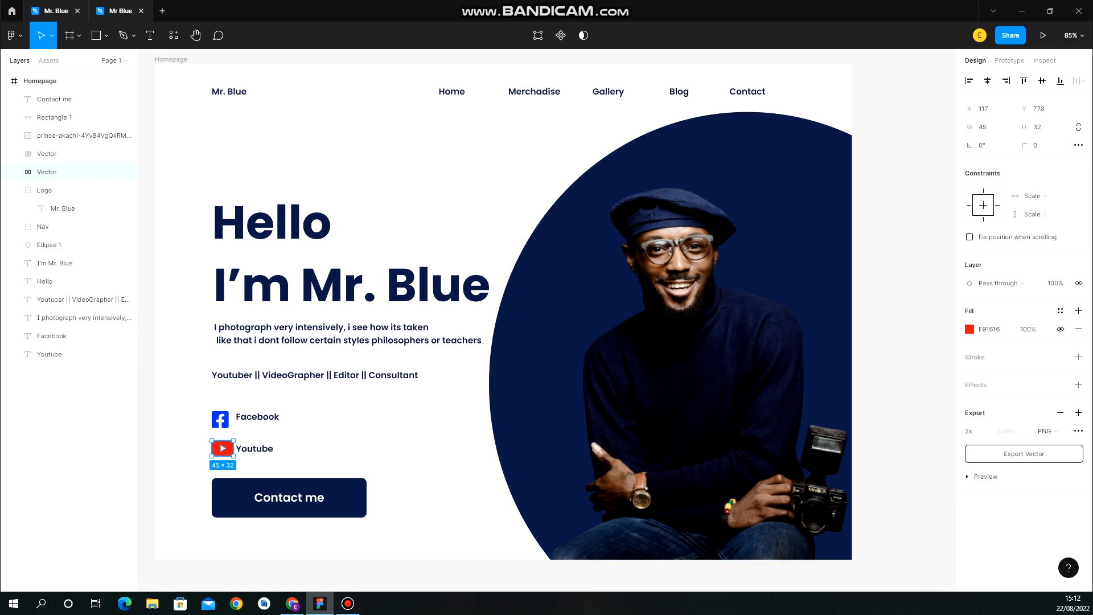
click(121, 11)
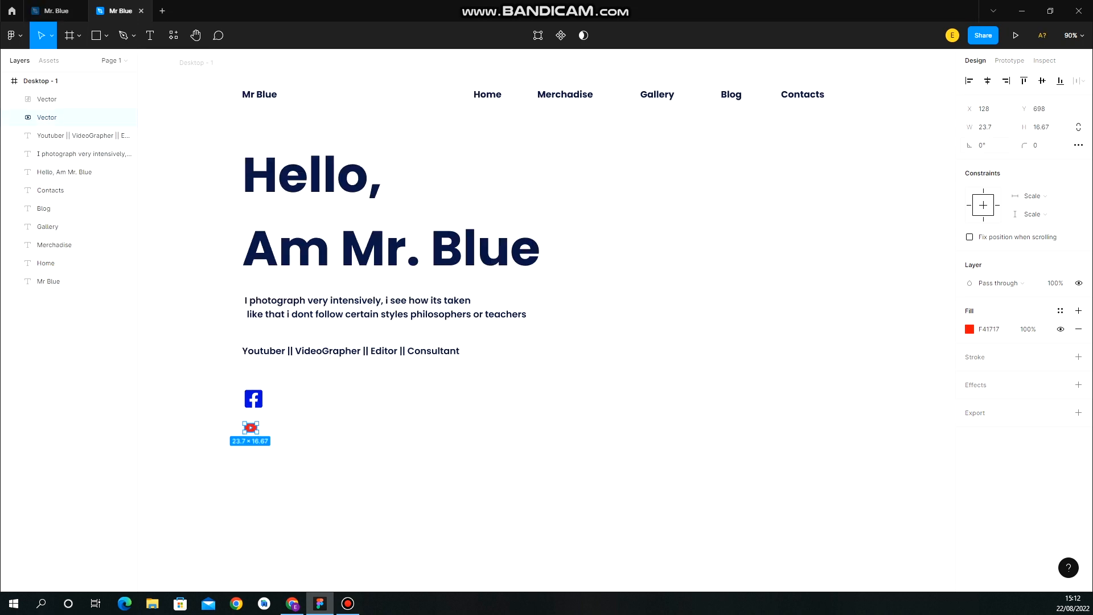
click(985, 126)
text(3)
text(5)
key(BackSpace)
key(BackSpace)
text(45)
key(Tab)
text(32)
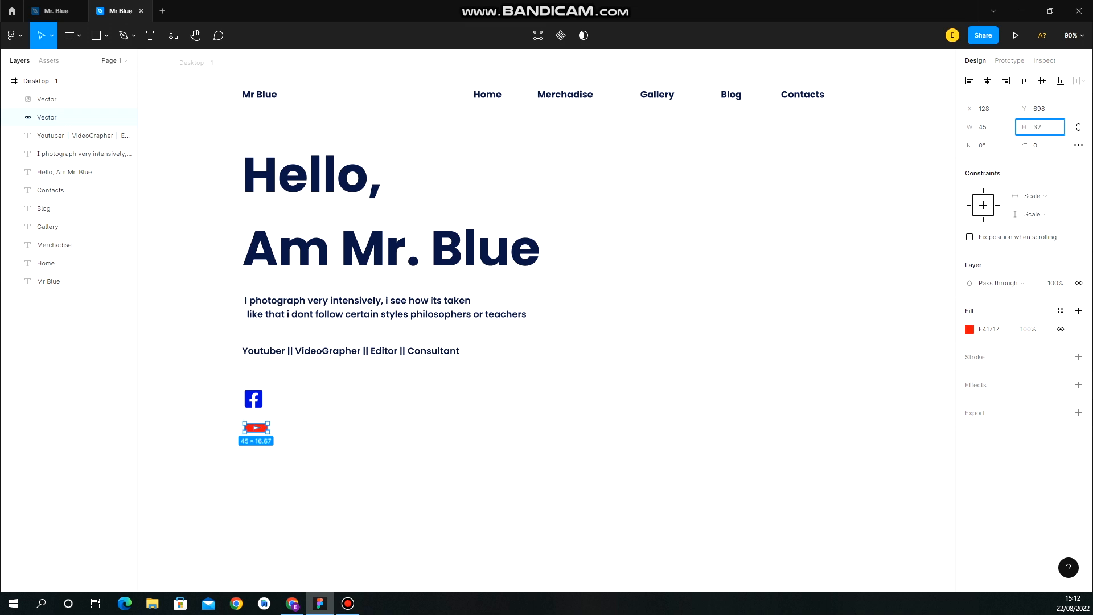
key(Return)
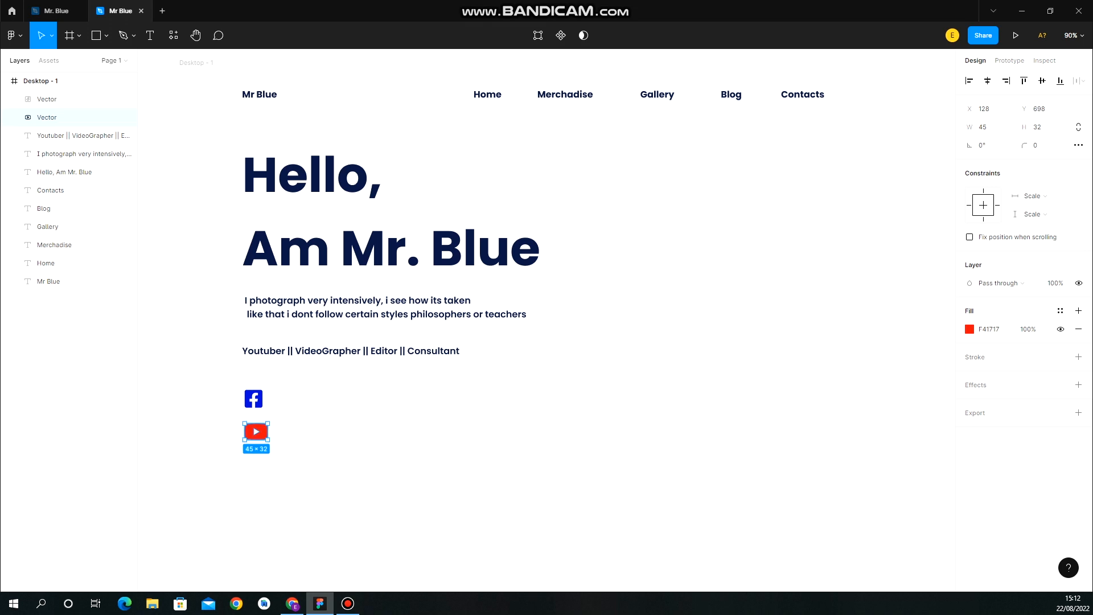
key(Escape)
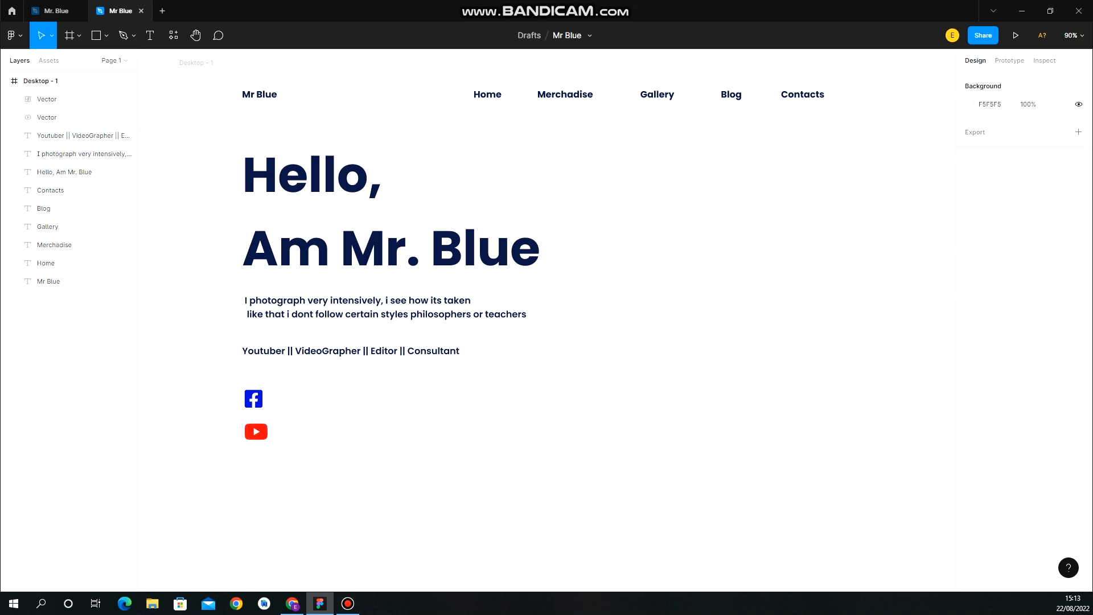
Move the YouTube icon down to Y 739 and place the Facebook icon above it at X 123, Y 649
drag(256, 431, 256, 453)
scroll(255, 452, down, 1)
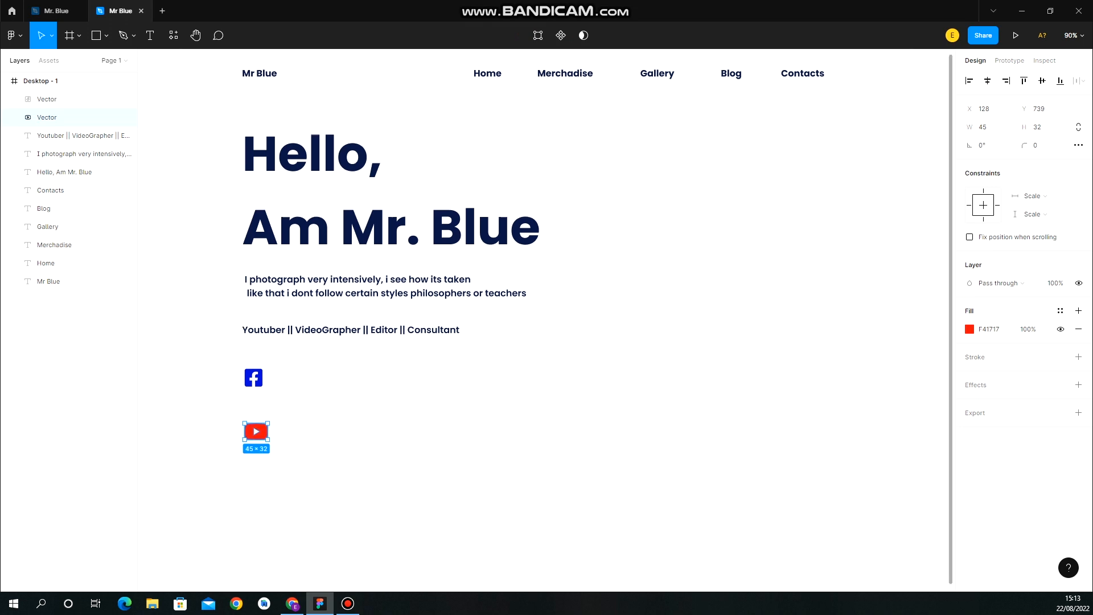
scroll(546, 319, up, 1)
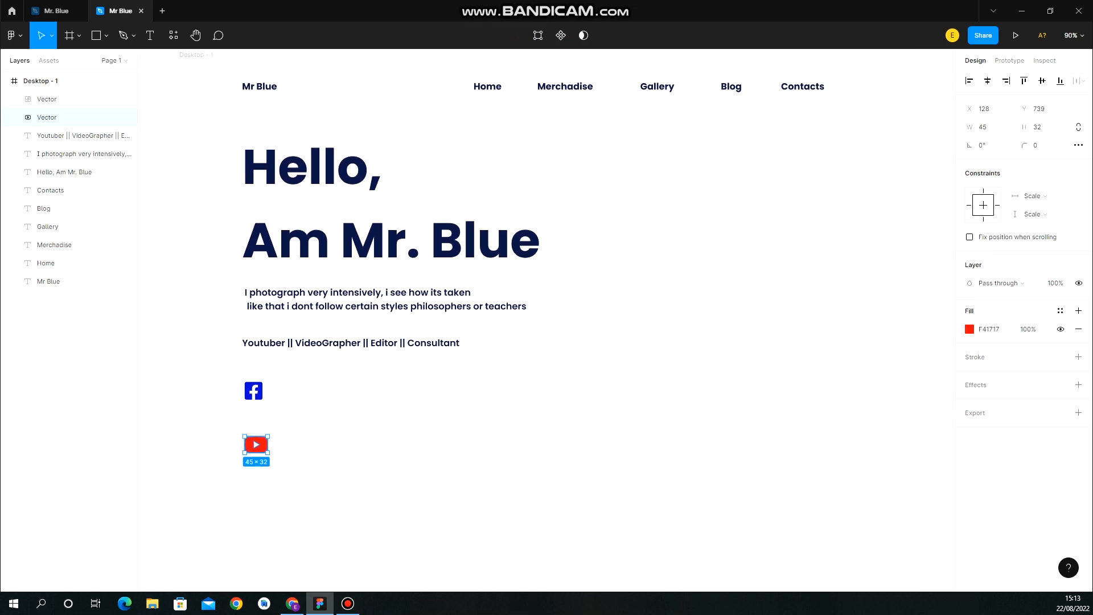
click(254, 390)
drag(253, 390, 252, 399)
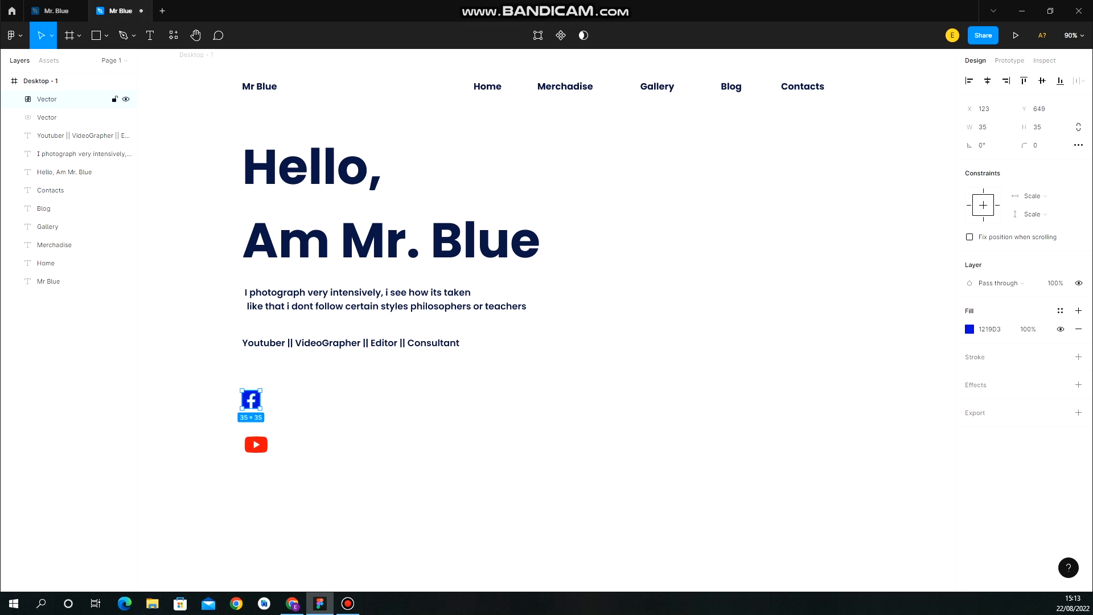
In the reference homepage, nudge the Facebook label down by 6 px to Y 721, level with its icon
click(56, 11)
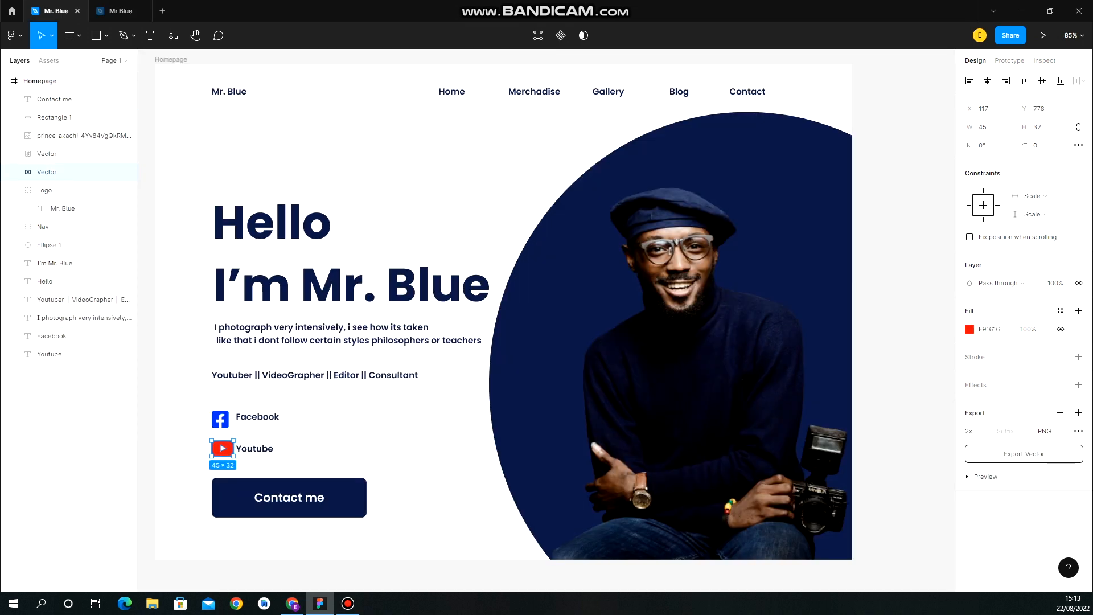
click(55, 336)
key(Down)
key(Down)
key(Down)
key(Down)
key(Down)
key(Down)
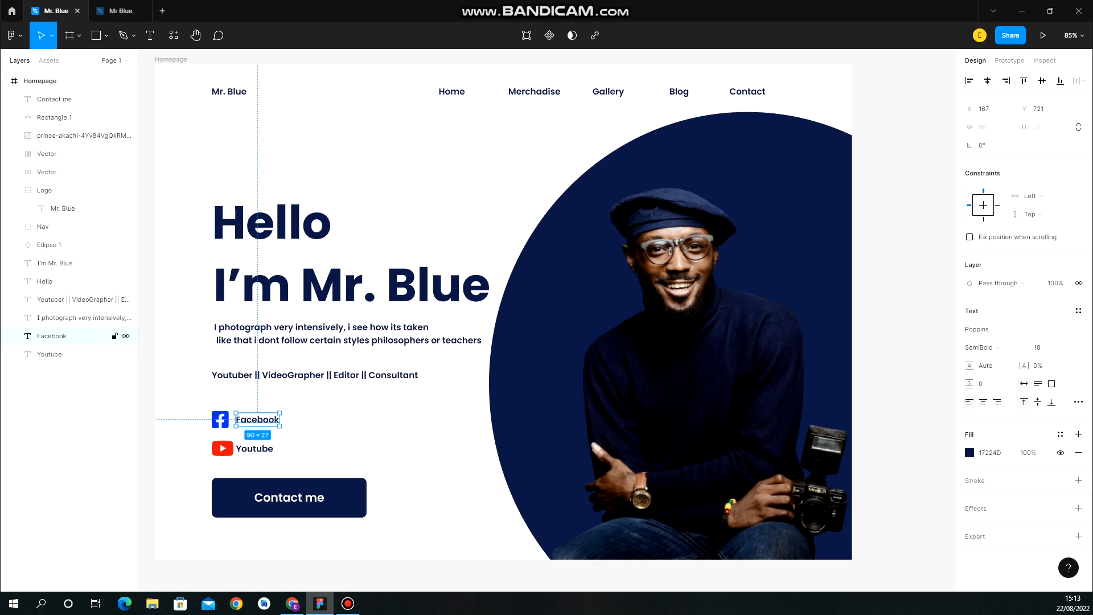
Back in the new design, add the text "Facebook" next to the Facebook icon at X 190, Y 664
click(120, 11)
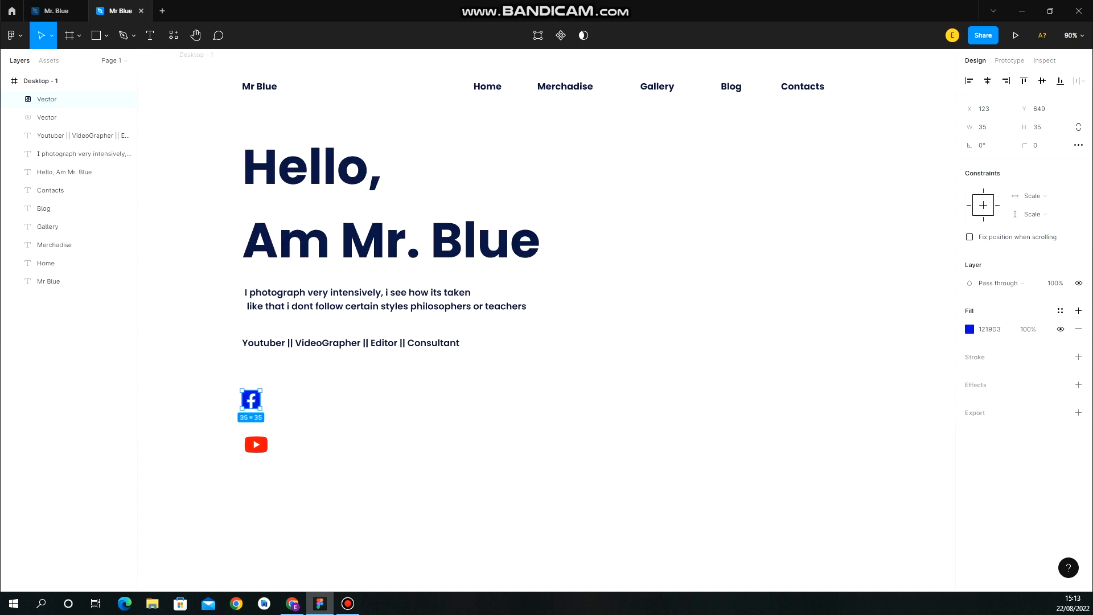
key(t)
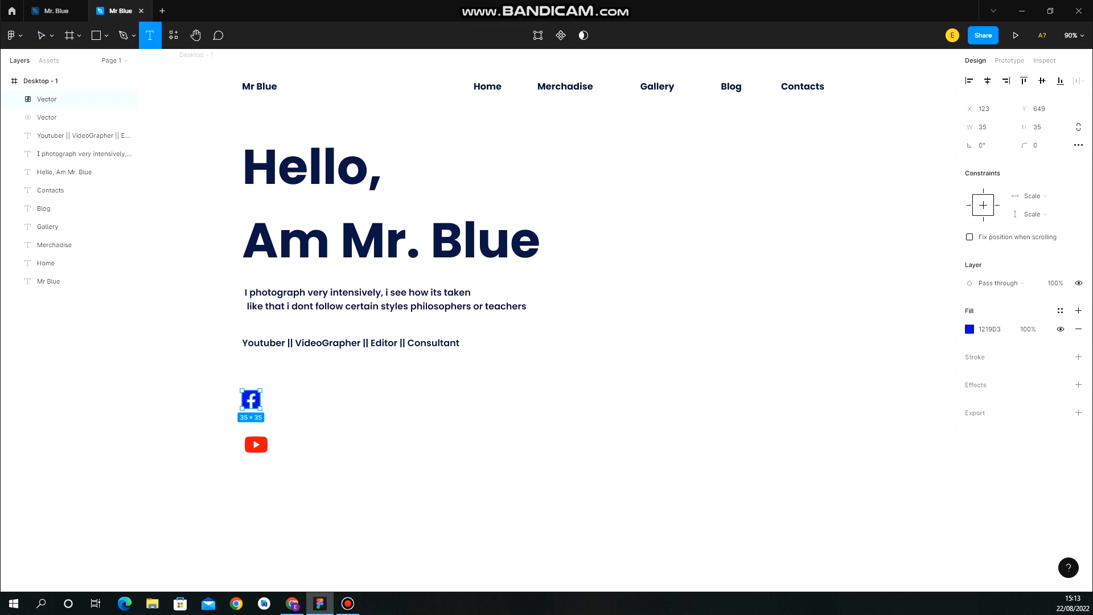
click(276, 405)
text(Fa)
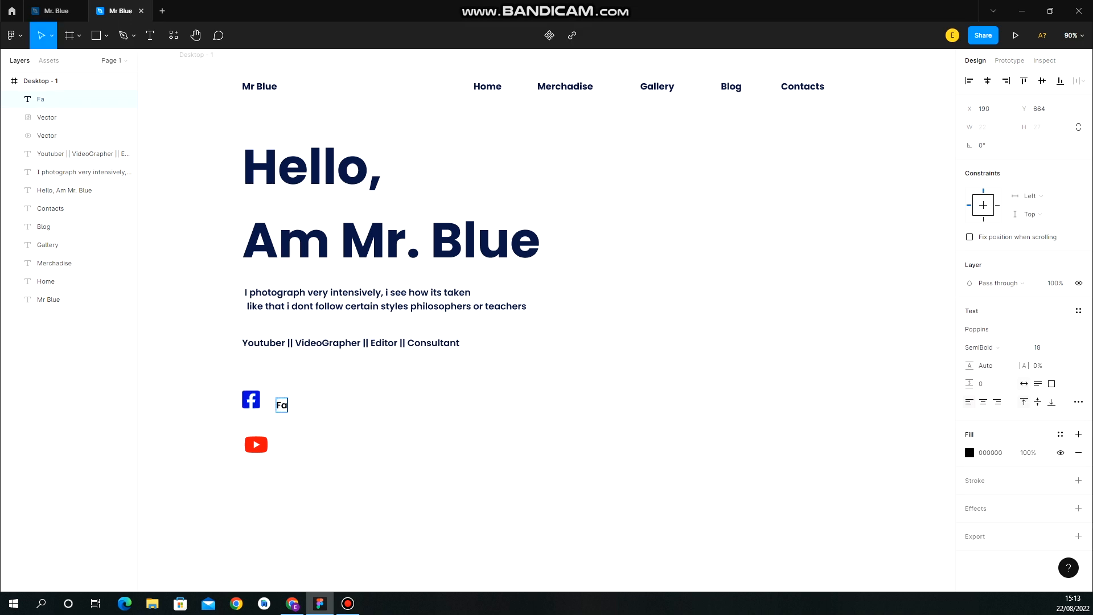
text(cebook)
key(Escape)
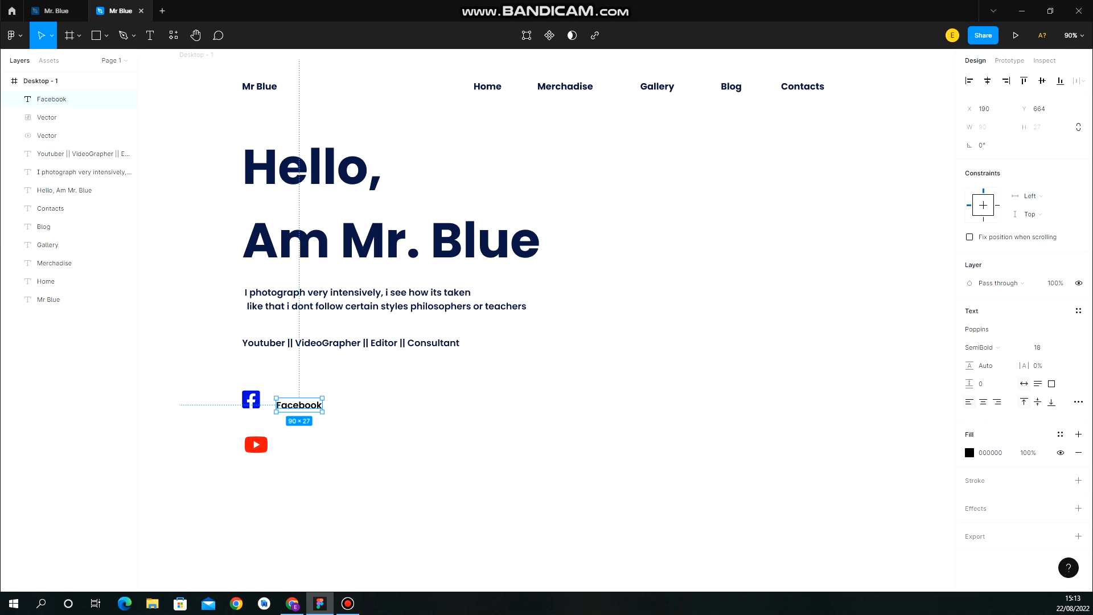
drag(299, 397, 299, 408)
key(Escape)
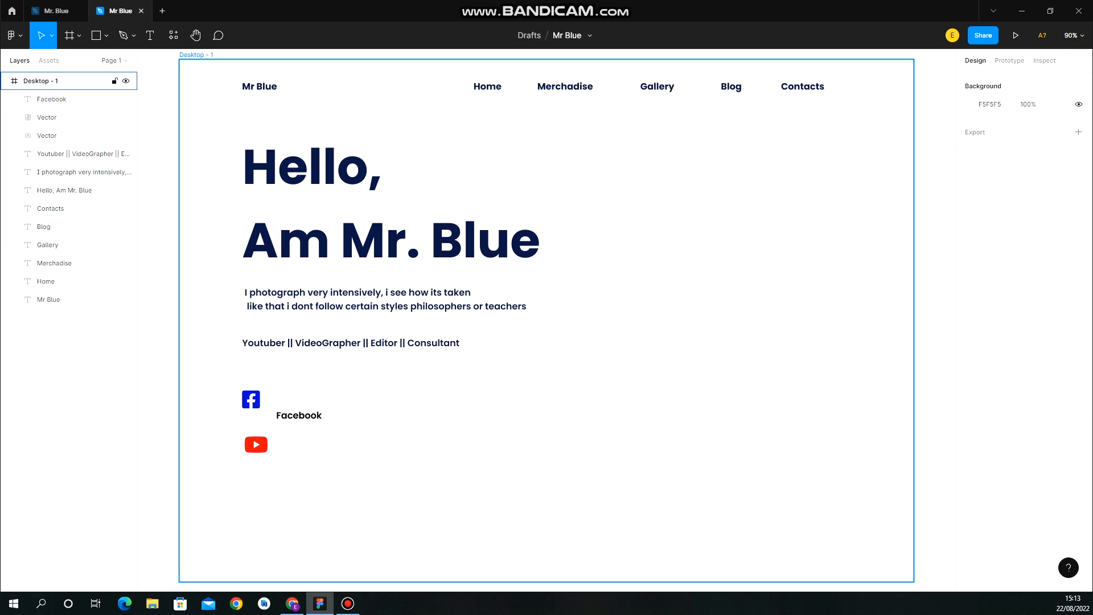
click(51, 99)
key(ctrl+z)
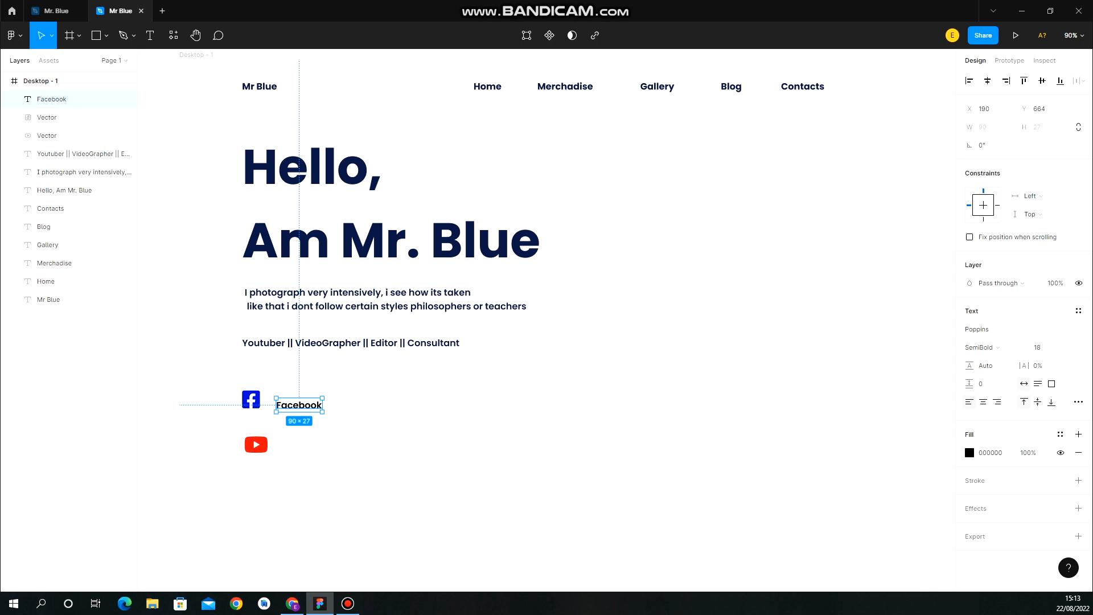
Move the Facebook label to X 173, Y 653, level with its icon, and shift the YouTube icon to X 123, Y 737
key(Escape)
drag(299, 405, 290, 399)
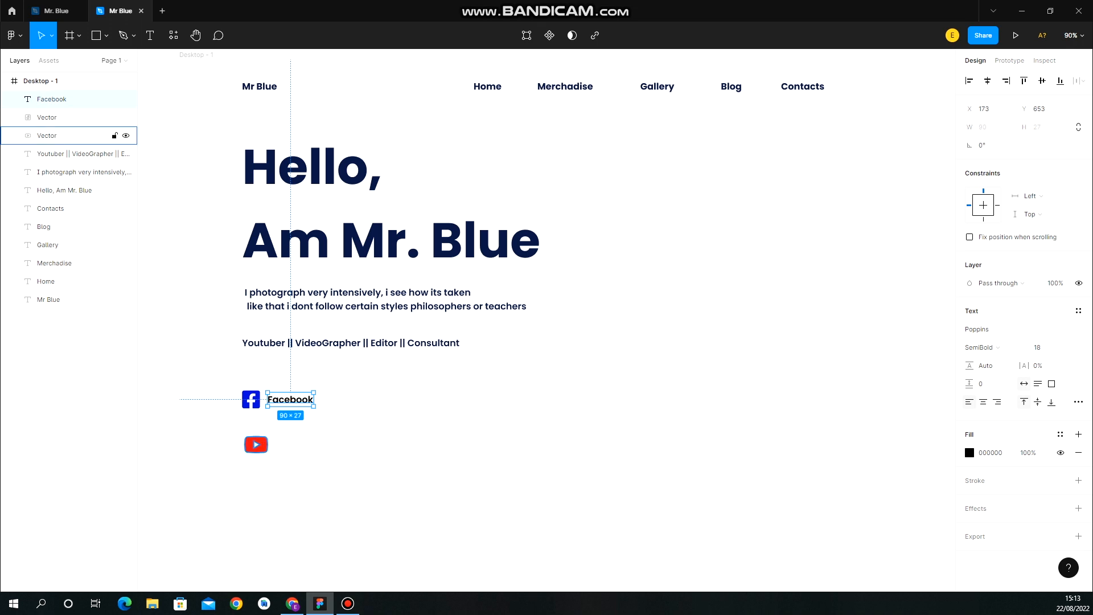
click(256, 445)
double_click(256, 444)
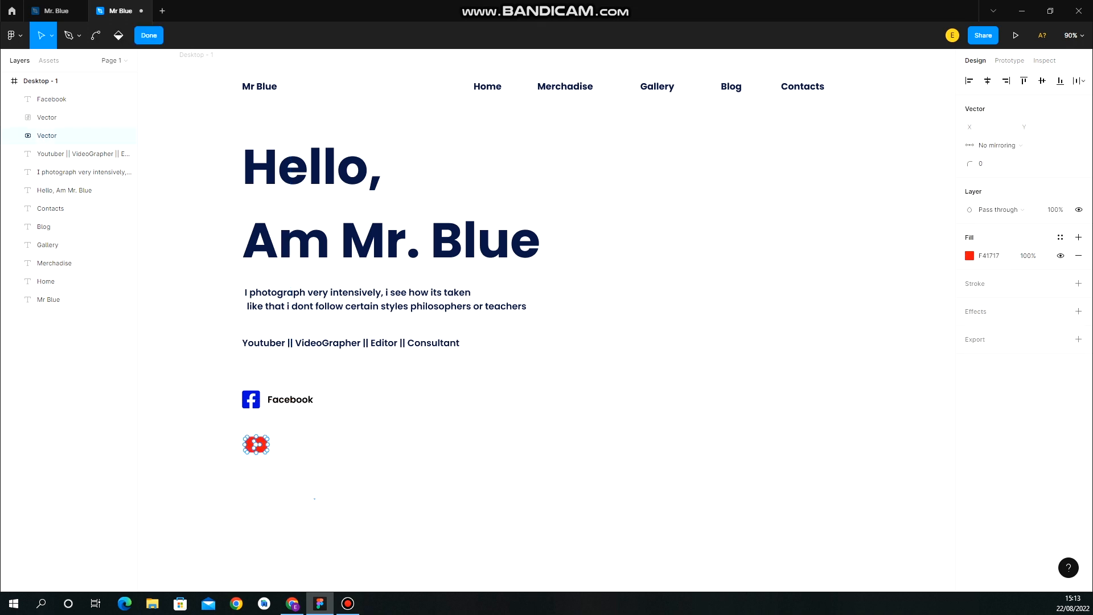
click(148, 35)
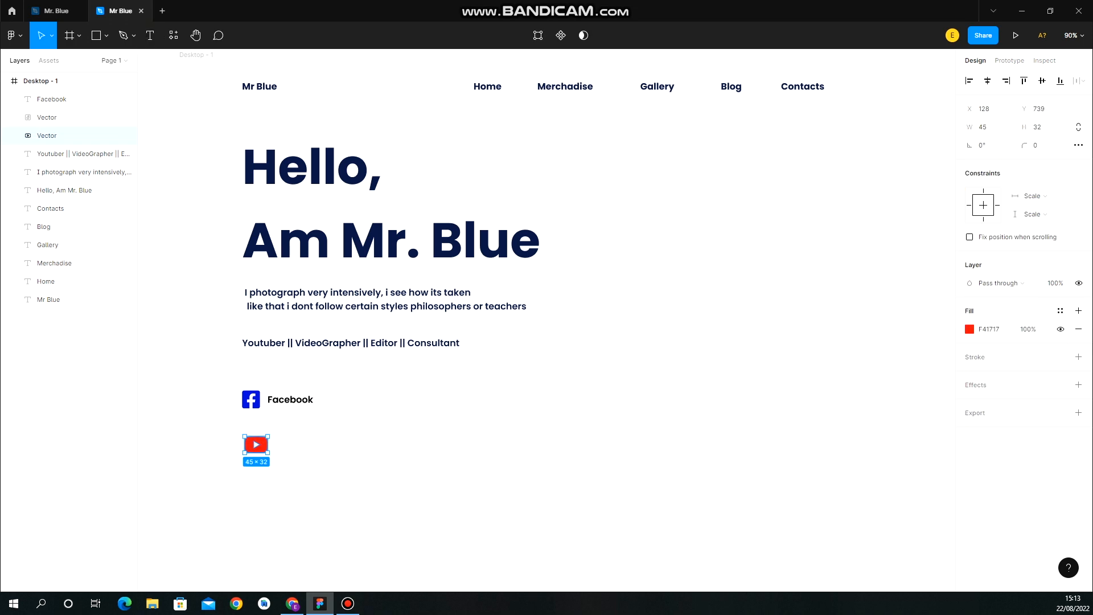
drag(256, 444, 253, 444)
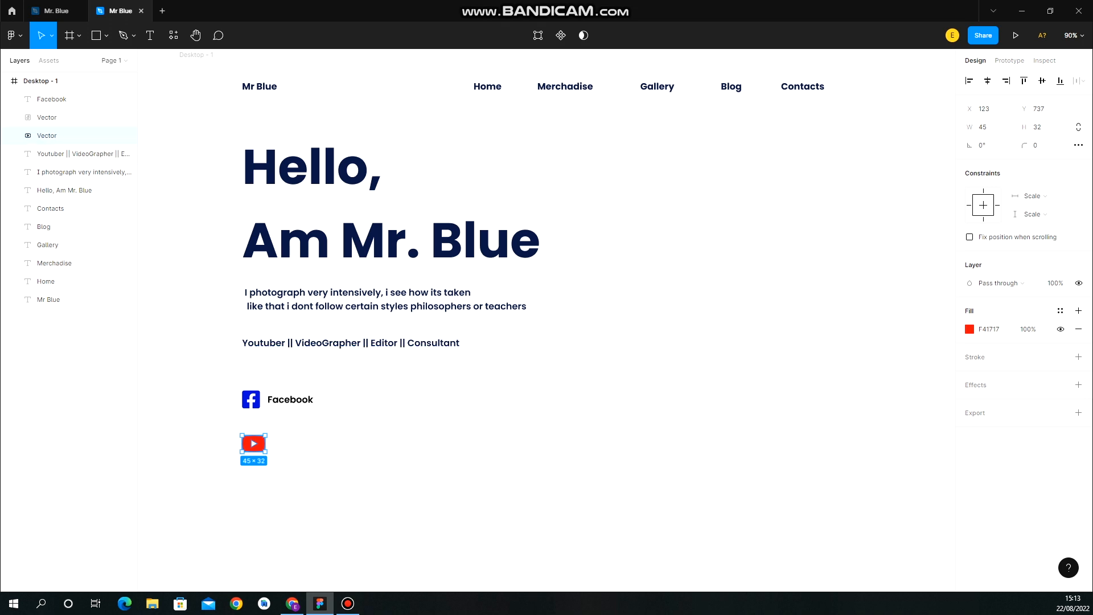
Add the text "Youtube" beside the YouTube icon at X 185, Y 739, and left-align the Facebook label with it at X 185
click(150, 35)
click(275, 448)
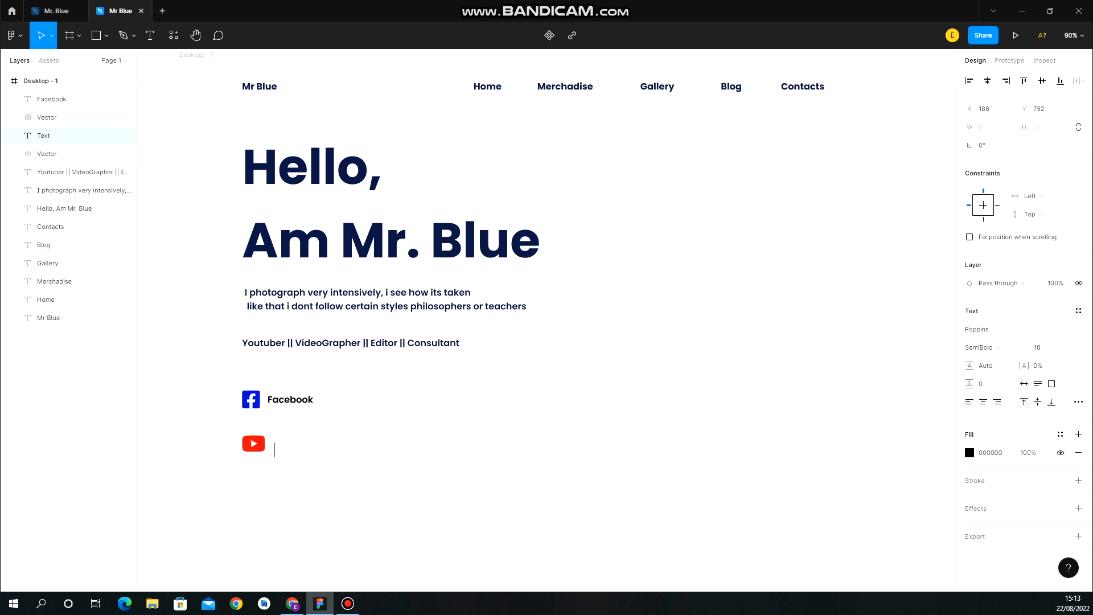
text(You)
text(ty)
key(BackSpace)
key(BackSpace)
text(ube)
key(Escape)
drag(294, 450, 293, 443)
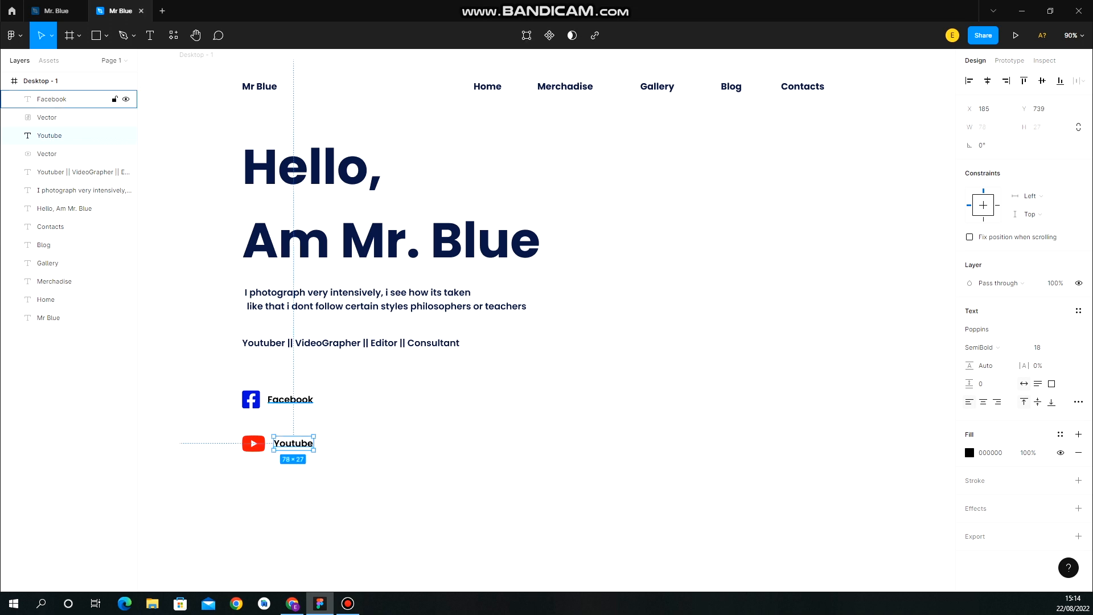
drag(291, 399, 296, 399)
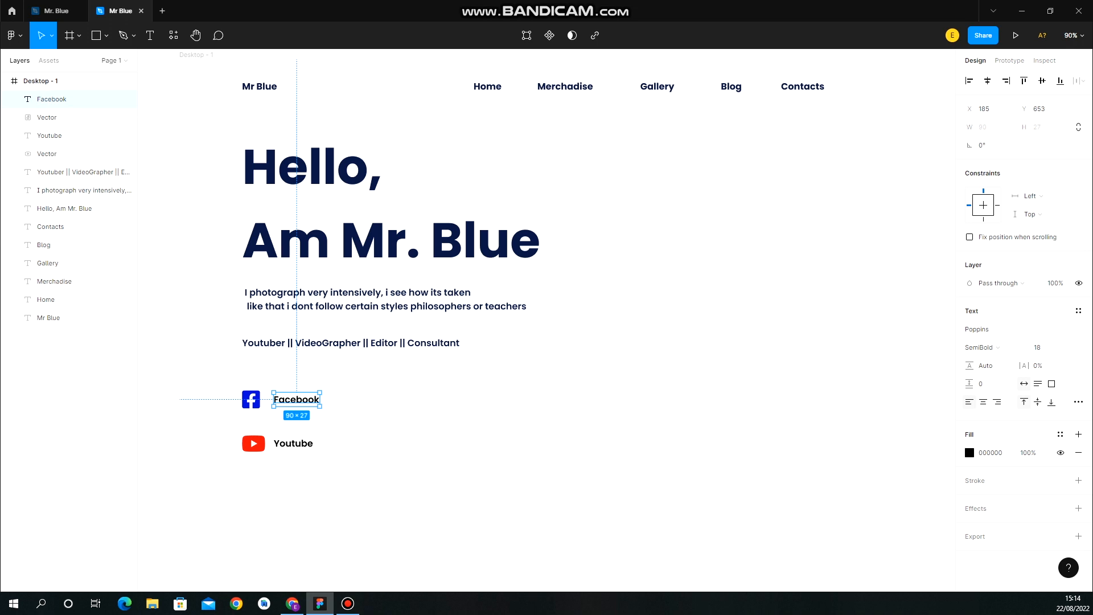
Copy the fill colour 17224D from the "Hello, Am Mr. Blue" heading and apply it to the Facebook label
click(65, 208)
drag(1003, 453, 977, 453)
key(ctrl+c)
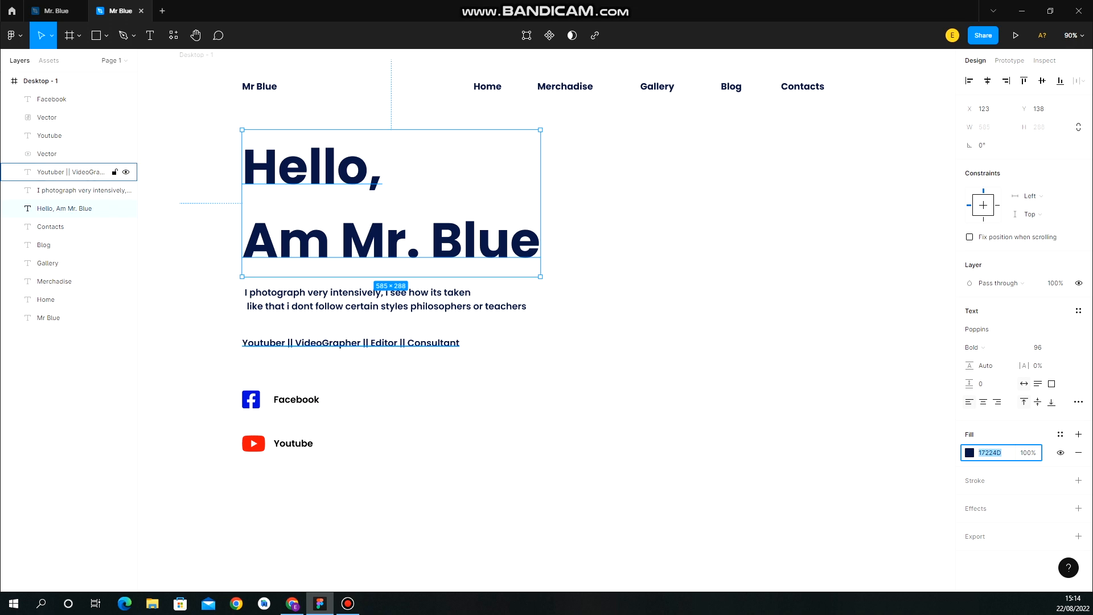
click(63, 99)
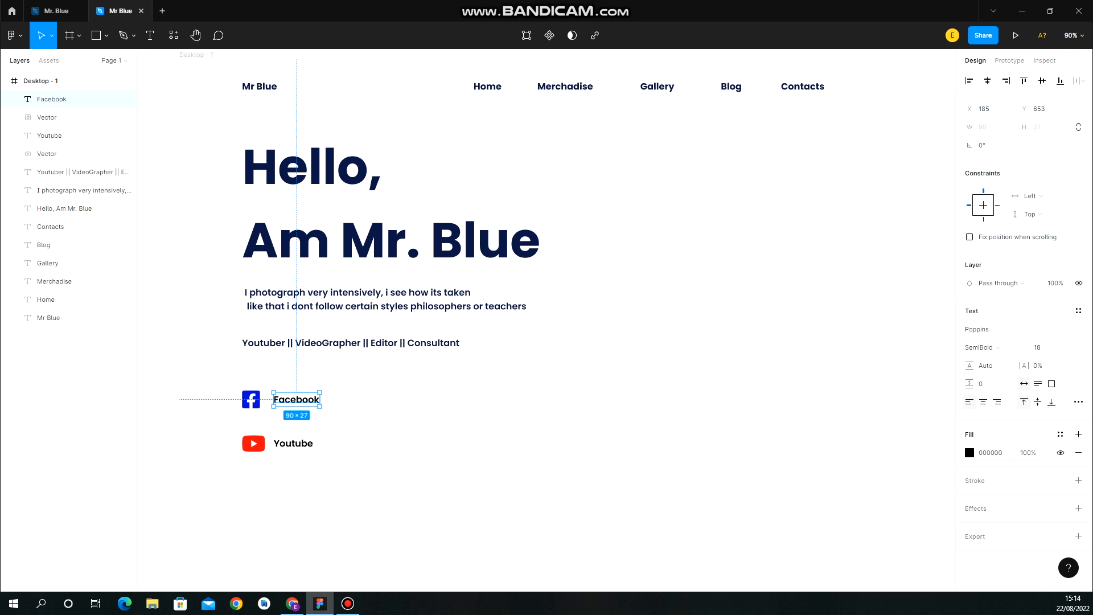
click(990, 453)
text(17224D)
Apply the copied fill colour 17224D to the Youtube label
click(50, 135)
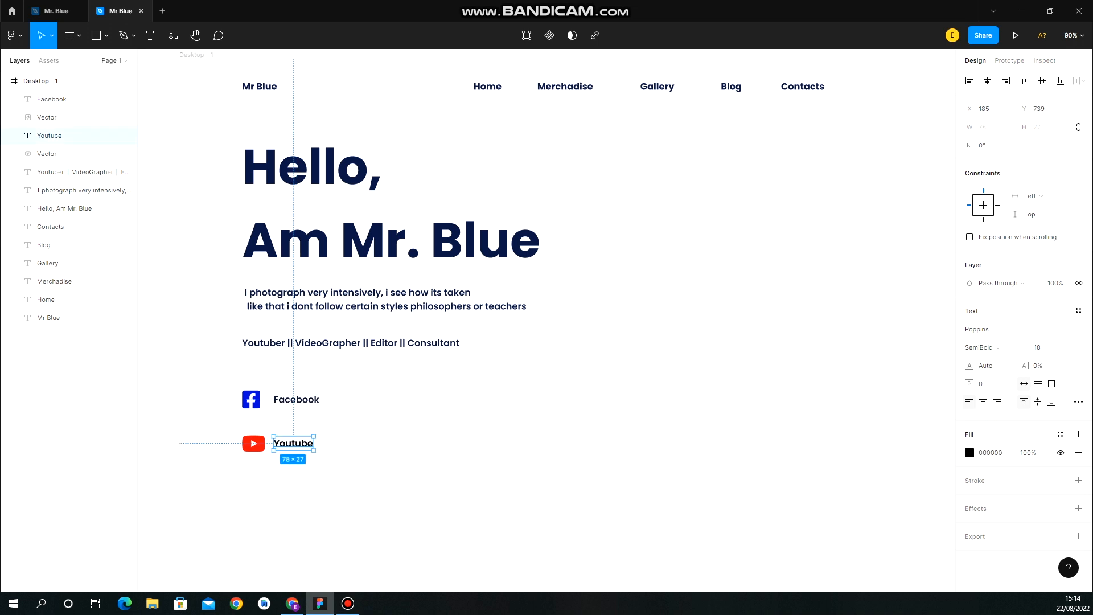
drag(982, 452, 977, 453)
key(ctrl+v)
click(69, 80)
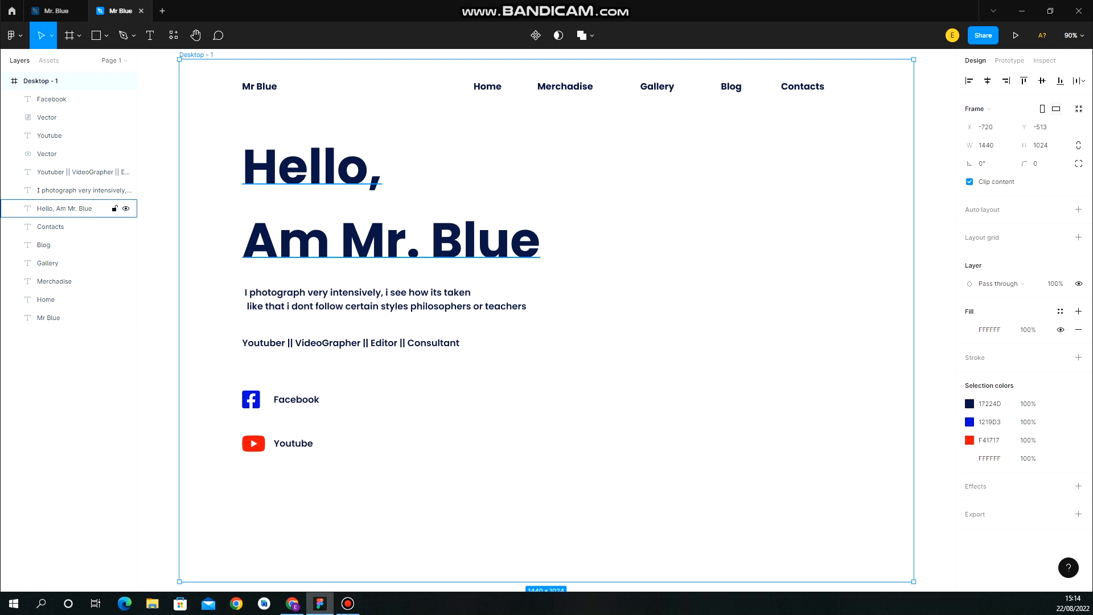
Check the reference design's contact button and draw a rectangle about 301 × 74 below the YouTube icon in the new design
click(56, 11)
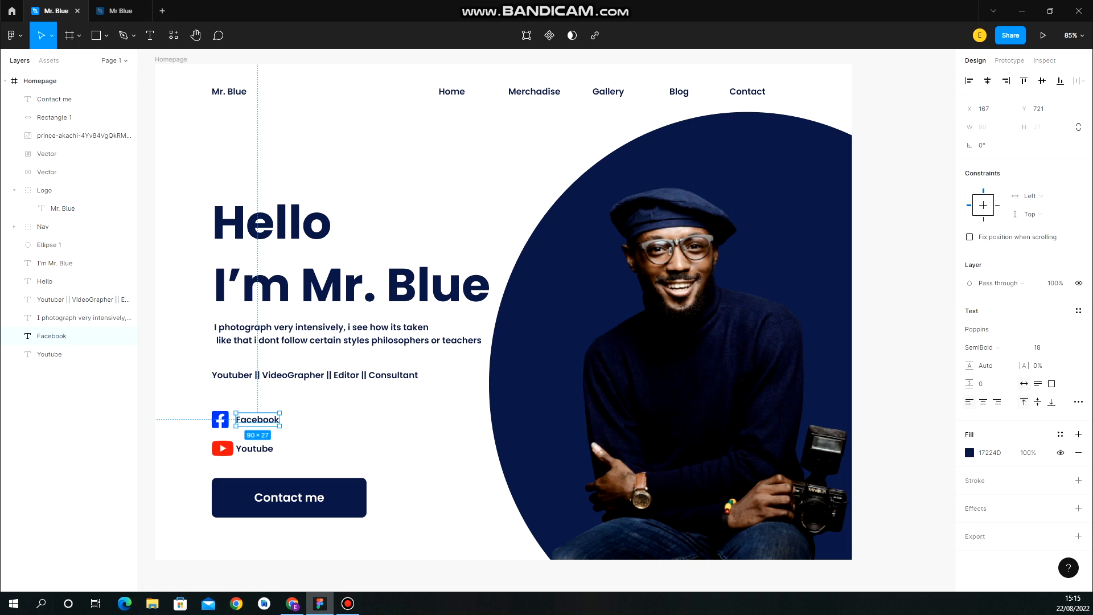
click(120, 11)
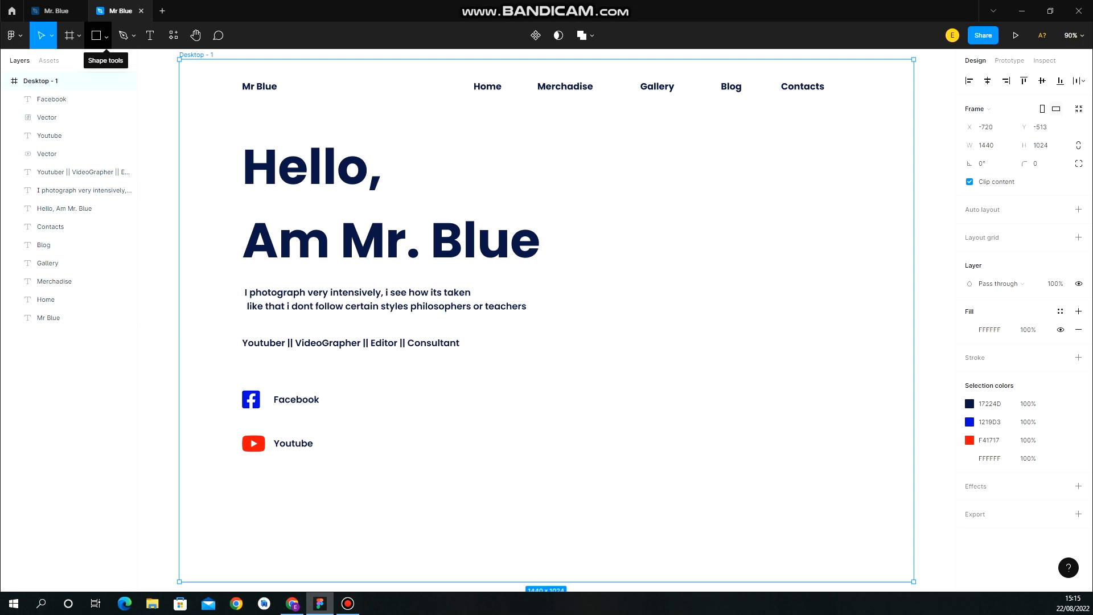
click(106, 35)
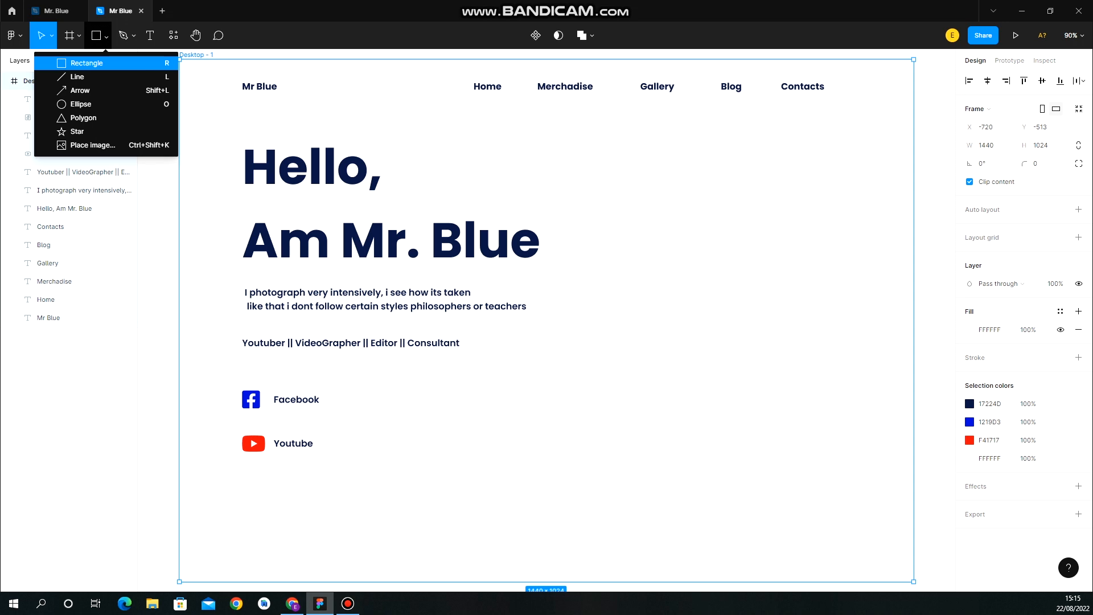
click(86, 63)
mouse_move(259, 476)
mouse_down()
mouse_move(369, 532)
mouse_move(461, 525)
mouse_move(412, 514)
mouse_up()
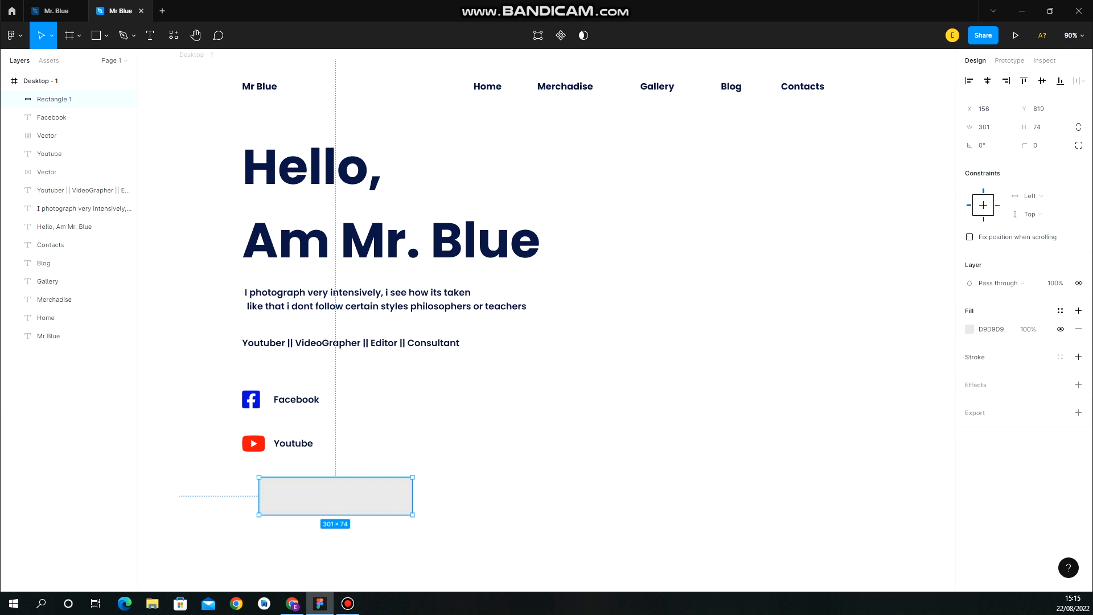
Fill the rectangle with colour 17224D and move it to X 123, Y 828, left-aligned with the social icons
drag(1006, 329, 978, 329)
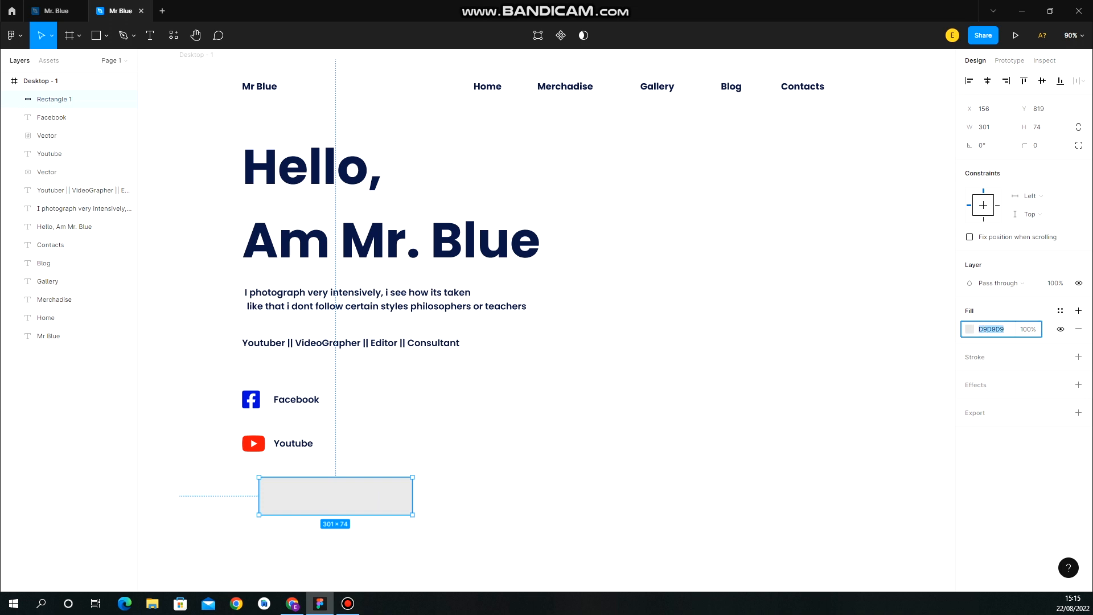
text(17224D)
click(546, 284)
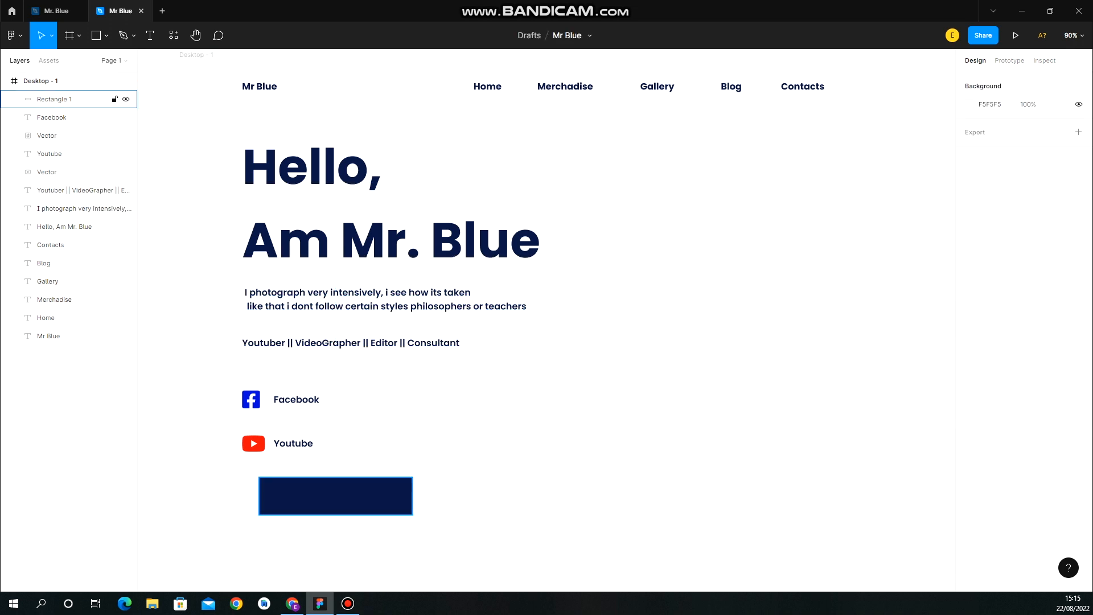
drag(335, 495, 319, 500)
Add the white text "Contact me" on the dark rectangle and move it to X 209, Y 851
click(56, 11)
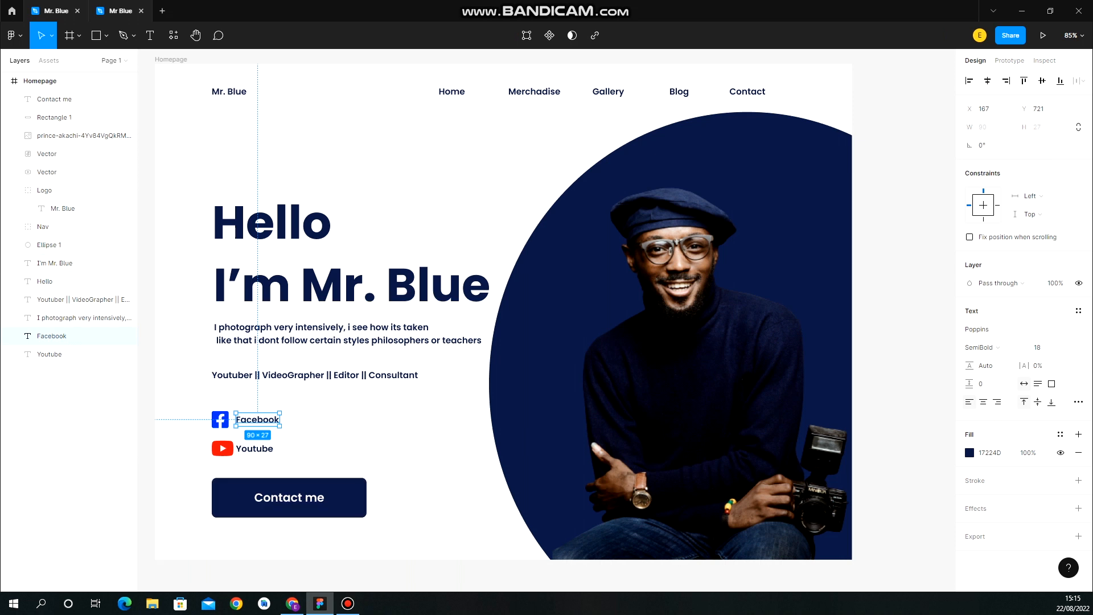
click(121, 11)
key(t)
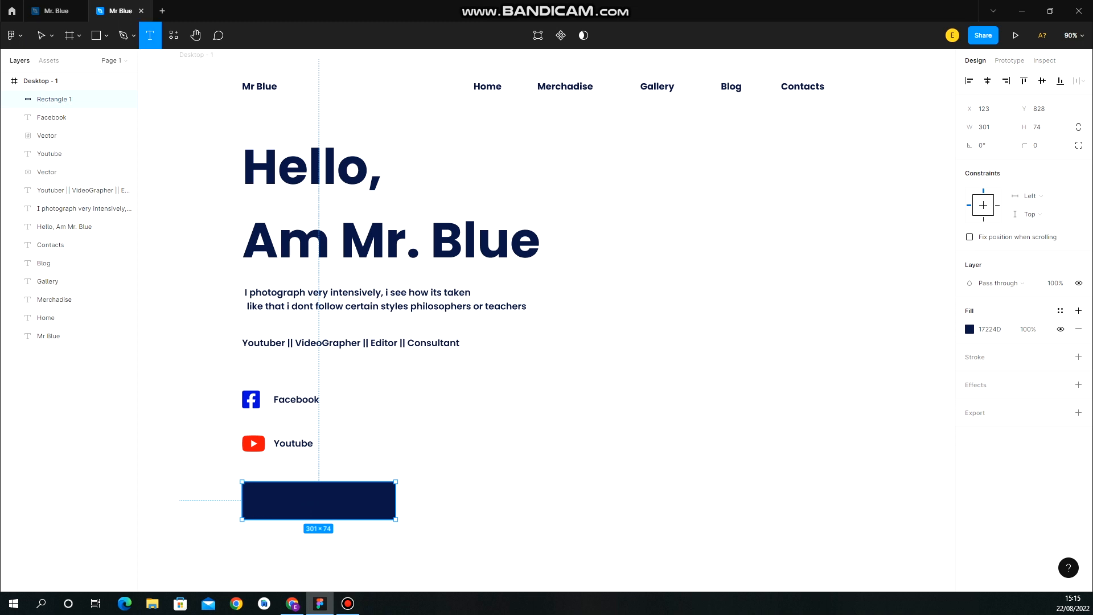
click(282, 504)
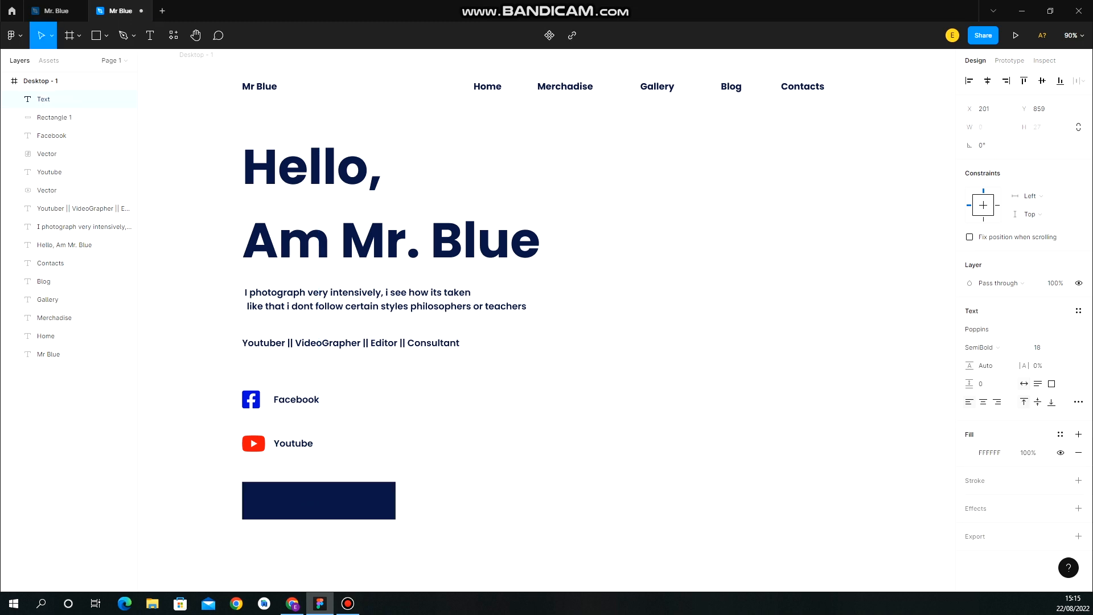
text(Contct)
key(BackSpace)
key(BackSpace)
text(act me)
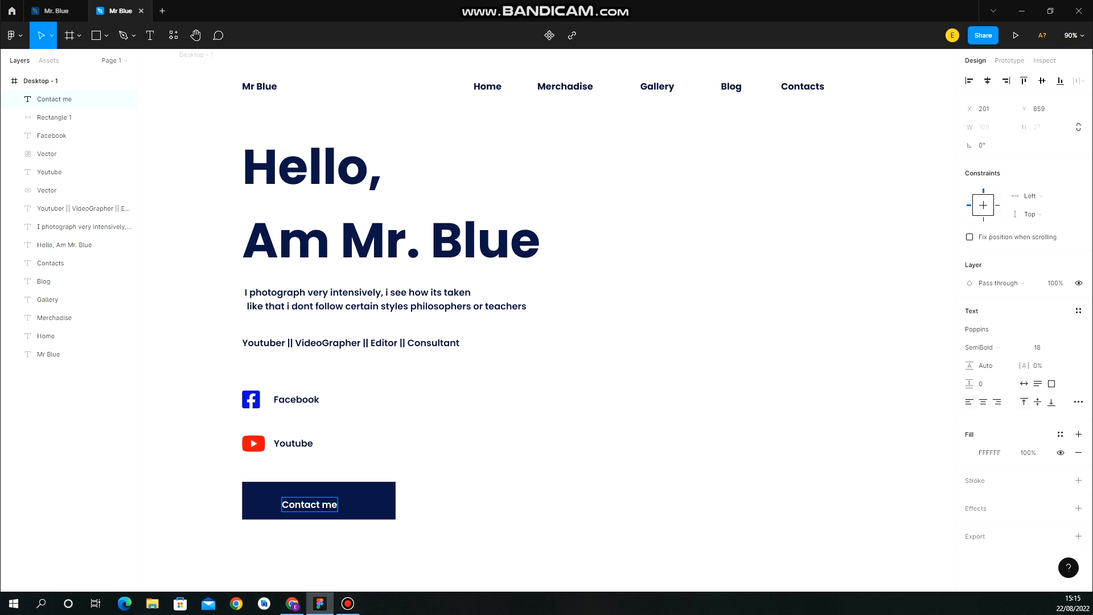
key(Escape)
drag(309, 504, 313, 501)
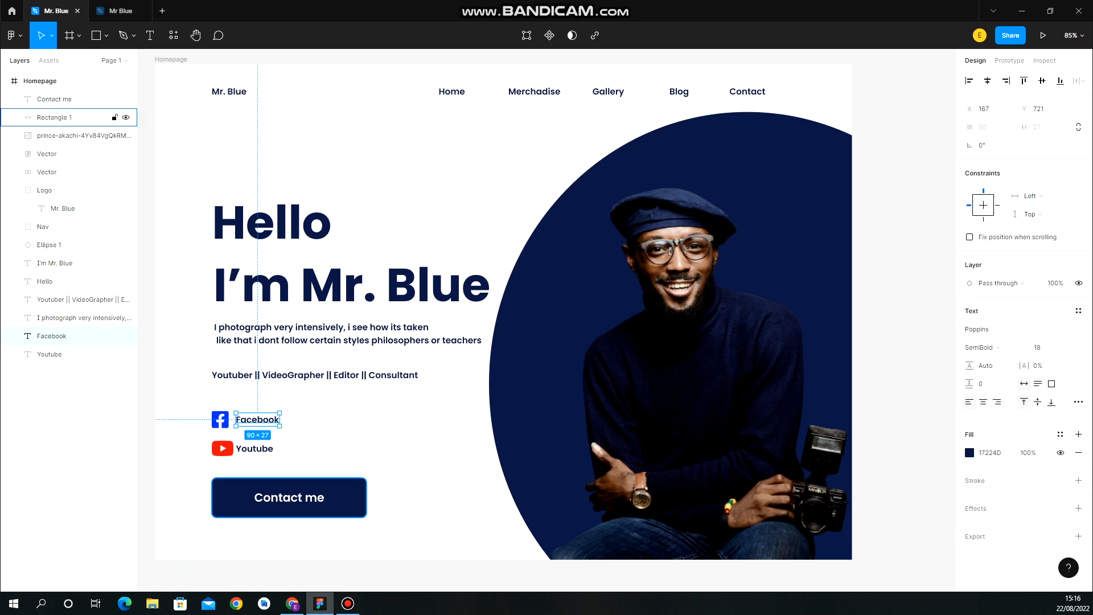
Check the corner radius of the reference contact button and set the new button rectangle's corner radius to 10
click(57, 117)
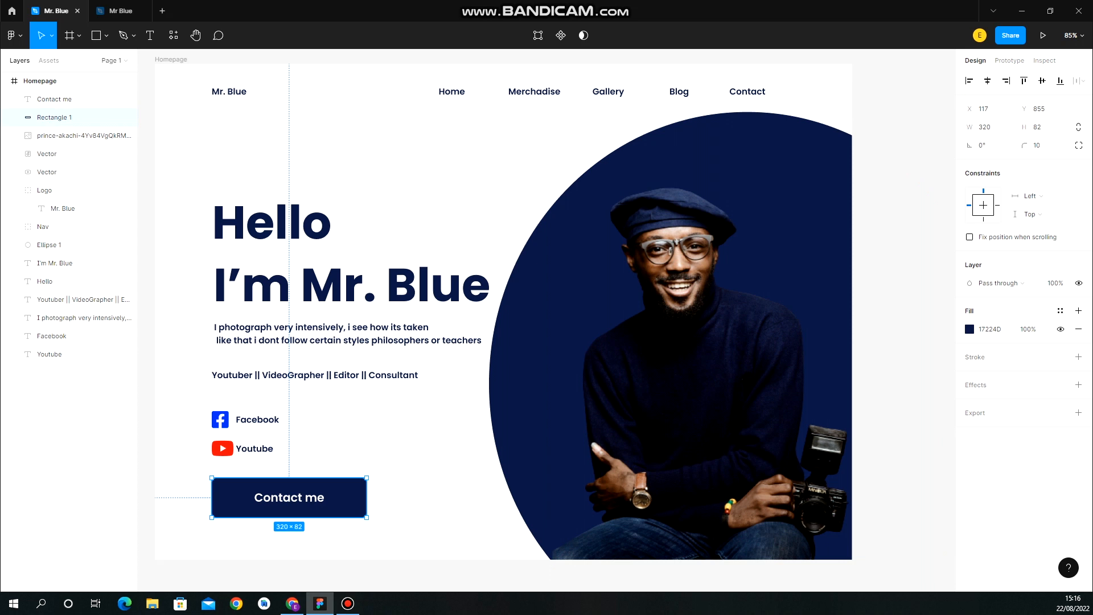
click(120, 11)
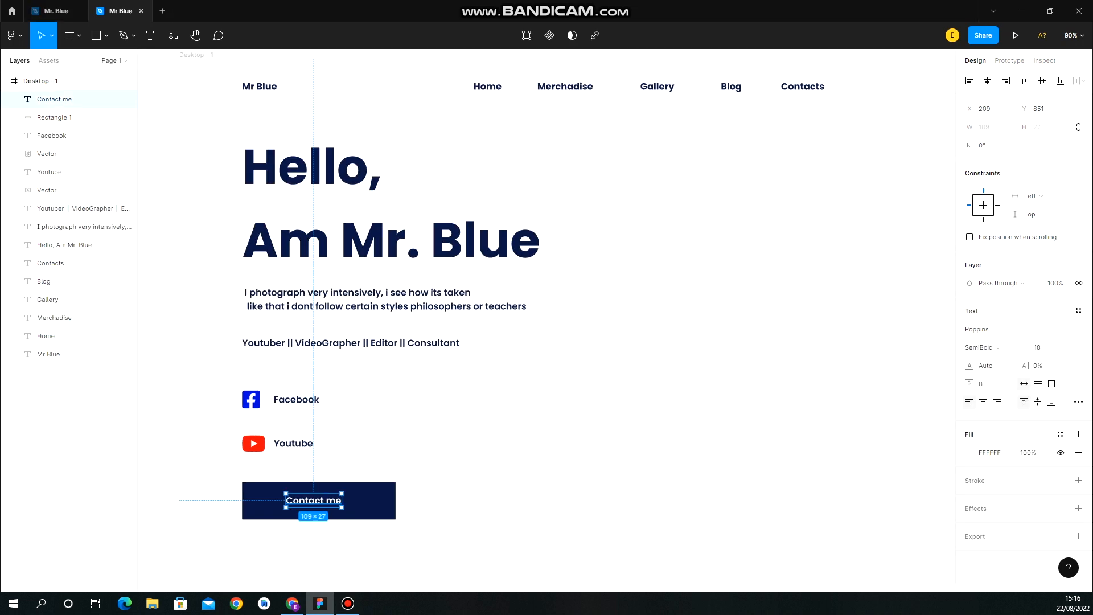
click(54, 117)
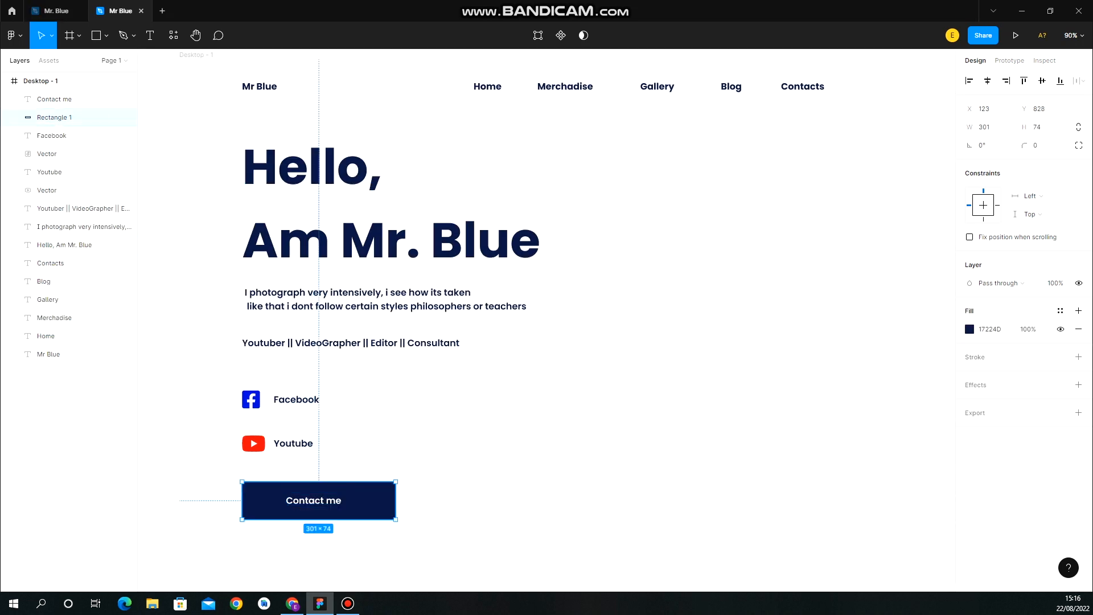
click(1039, 145)
text(10)
key(Return)
key(Escape)
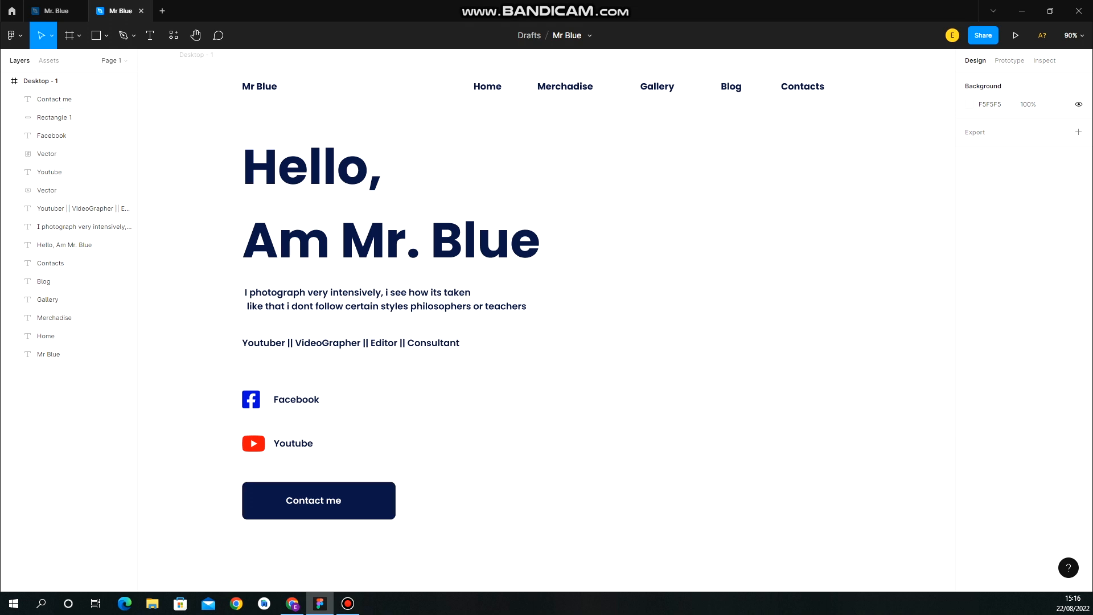
Try a corner radius of 50 on the contact button rectangle
click(370, 500)
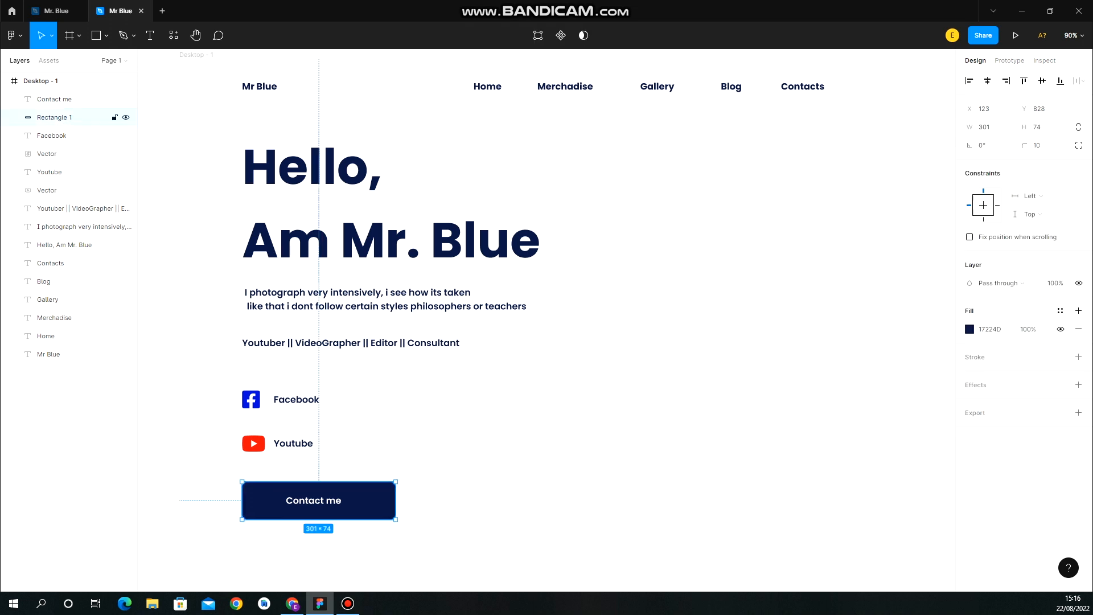
click(1040, 145)
text(50)
key(Return)
key(Escape)
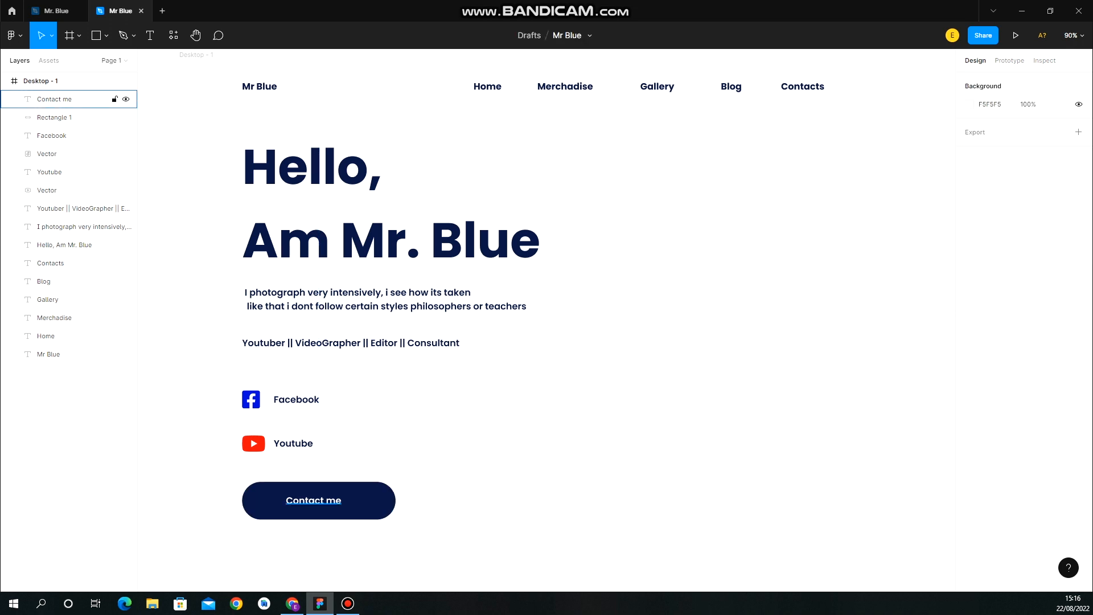
Centre the "Contact me" text on its button at X 219, Y 850, and set the button's corner radius to 10
drag(313, 500, 318, 500)
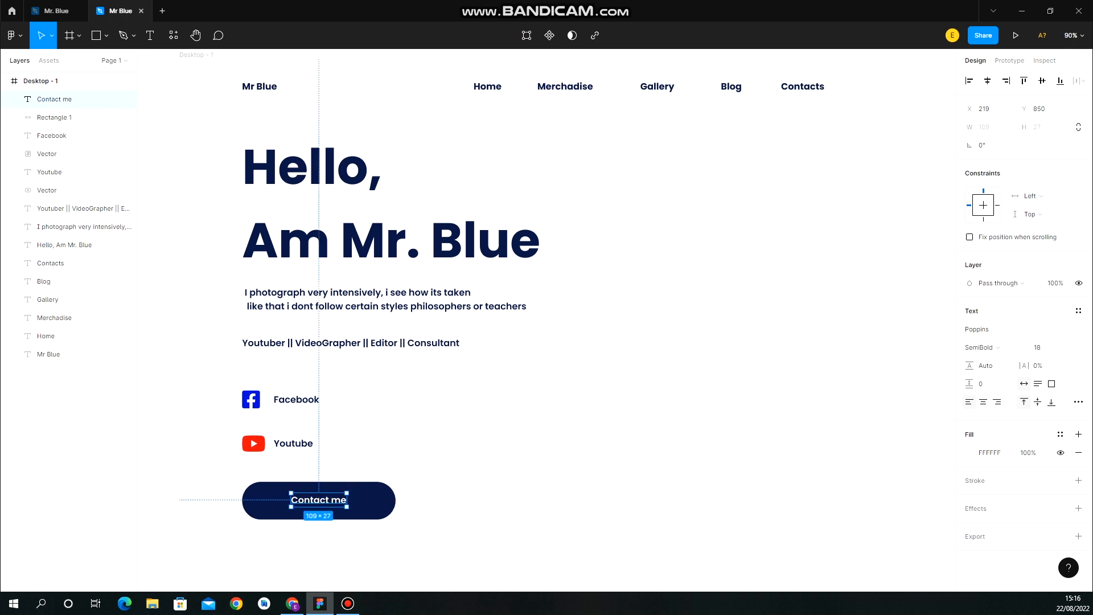
click(370, 500)
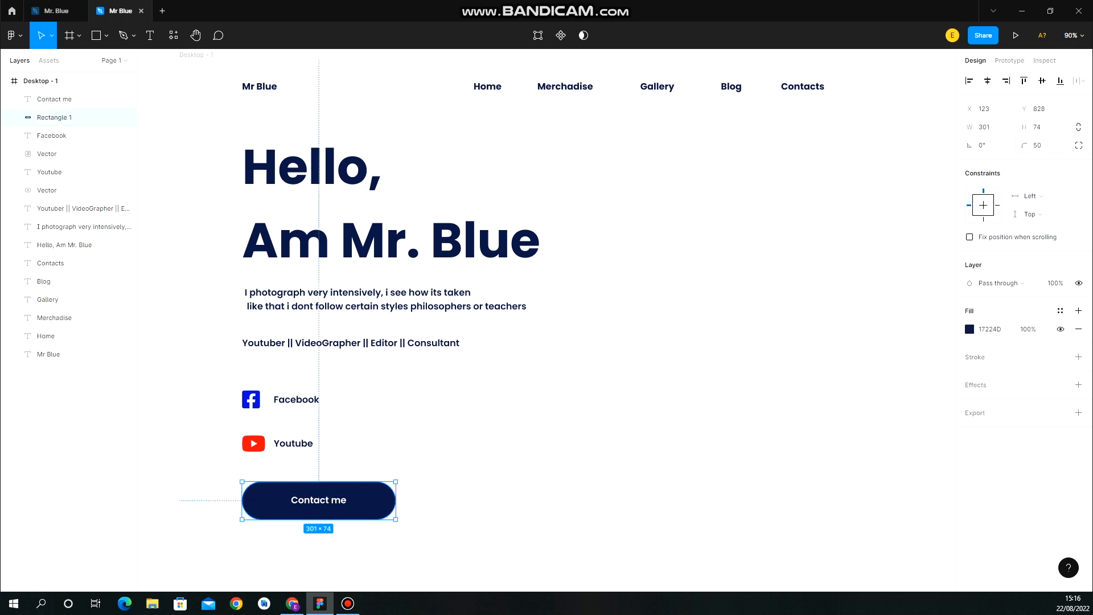
click(1039, 145)
text(10)
key(Return)
key(Escape)
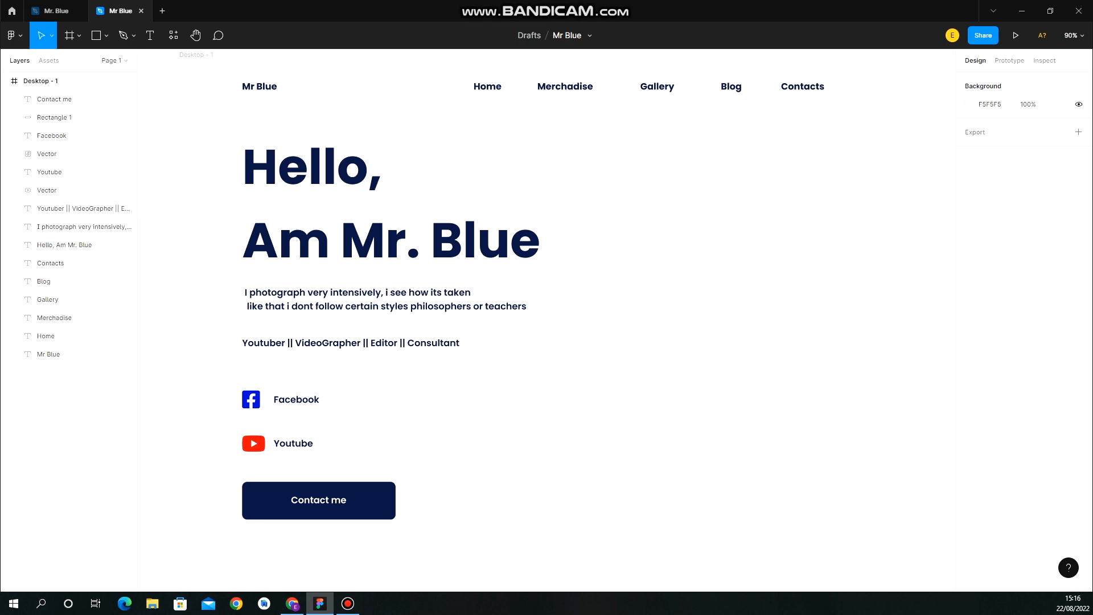
scroll(546, 320, down, 1)
scroll(546, 320, up, 1)
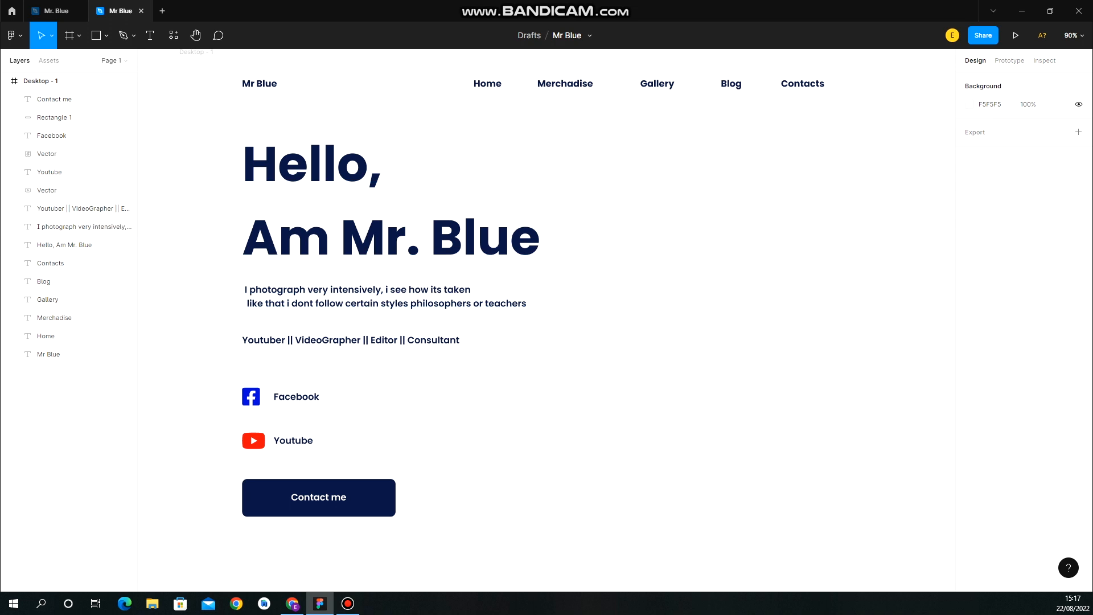
scroll(546, 319, up, 1)
scroll(546, 319, down, 1)
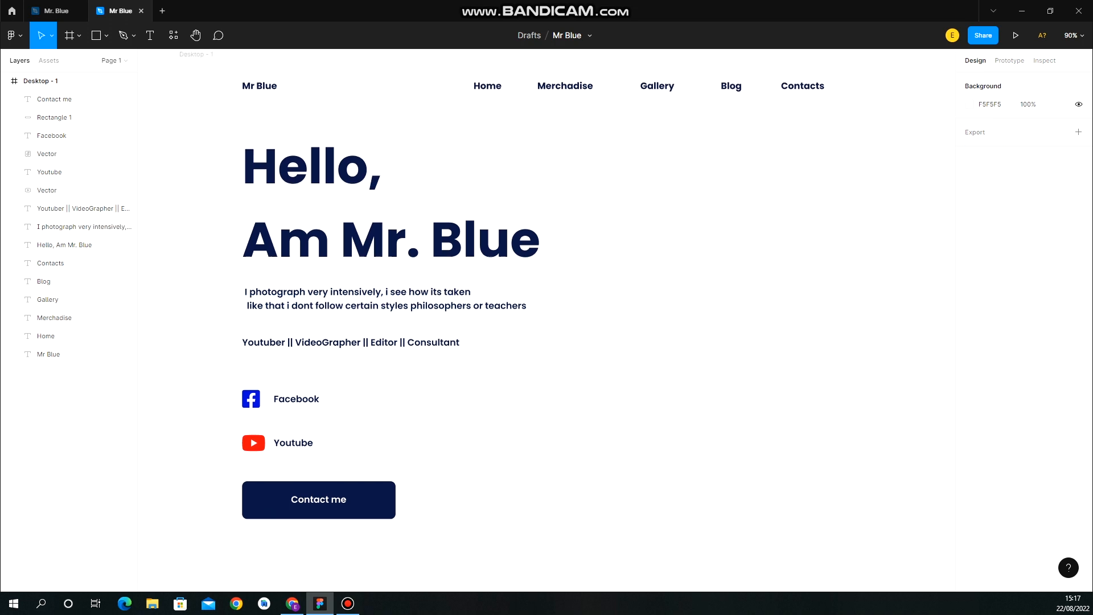
click(55, 10)
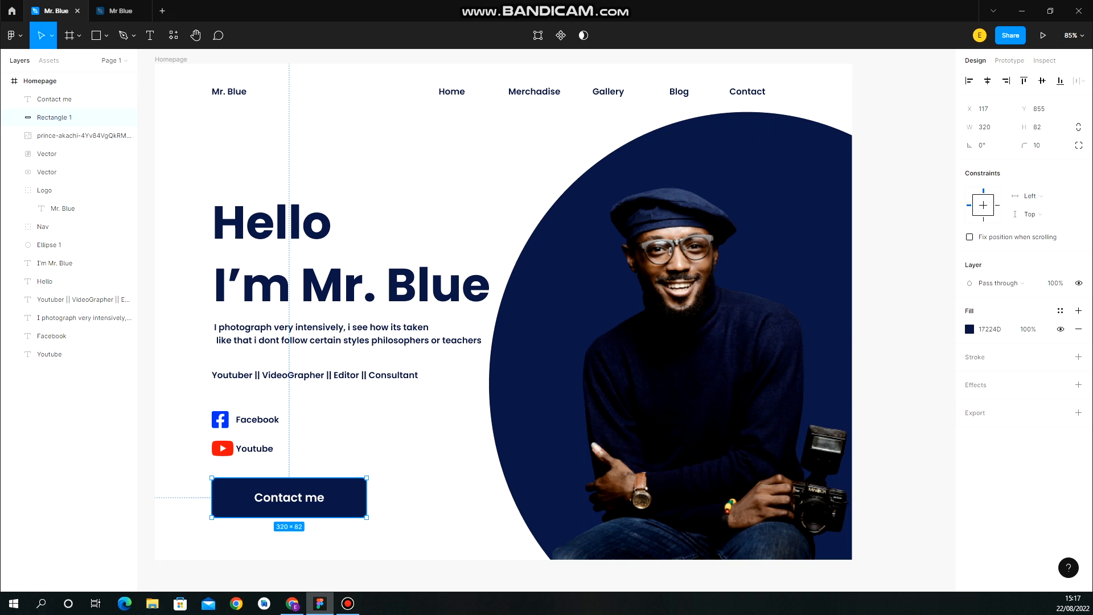
click(120, 11)
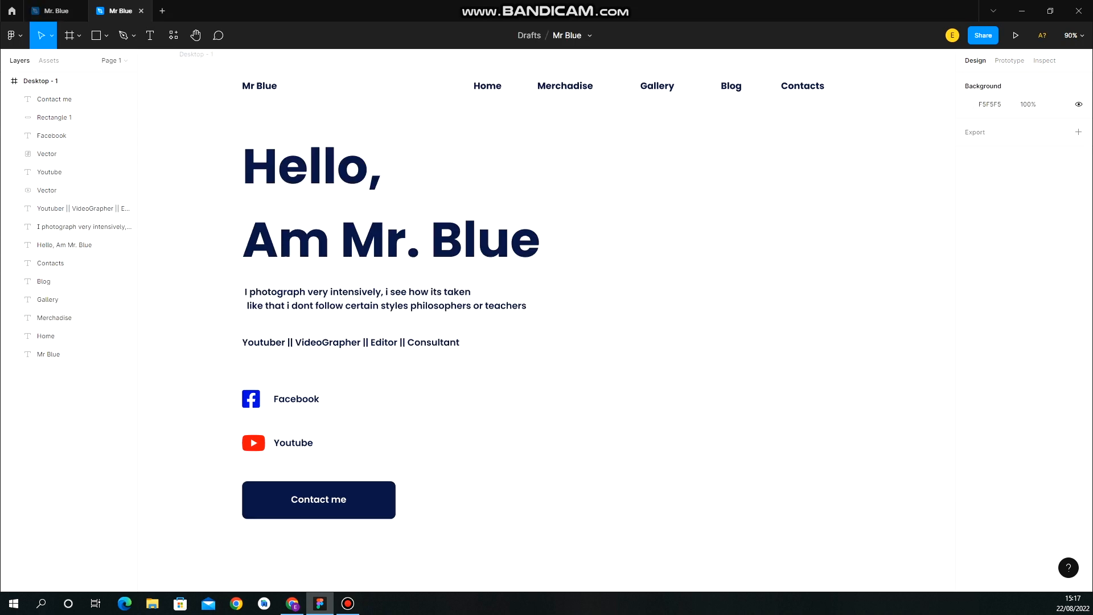
Run the Unsplash plugin on the Desktop - 1 frame and search it for "dog"
right_click(574, 244)
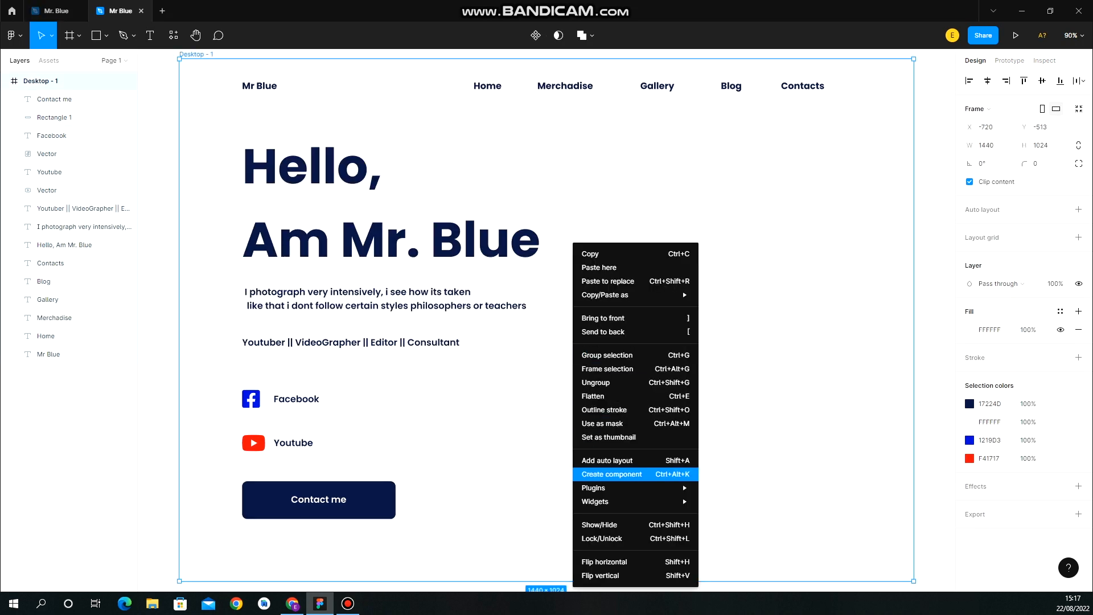
mouse_move(626, 488)
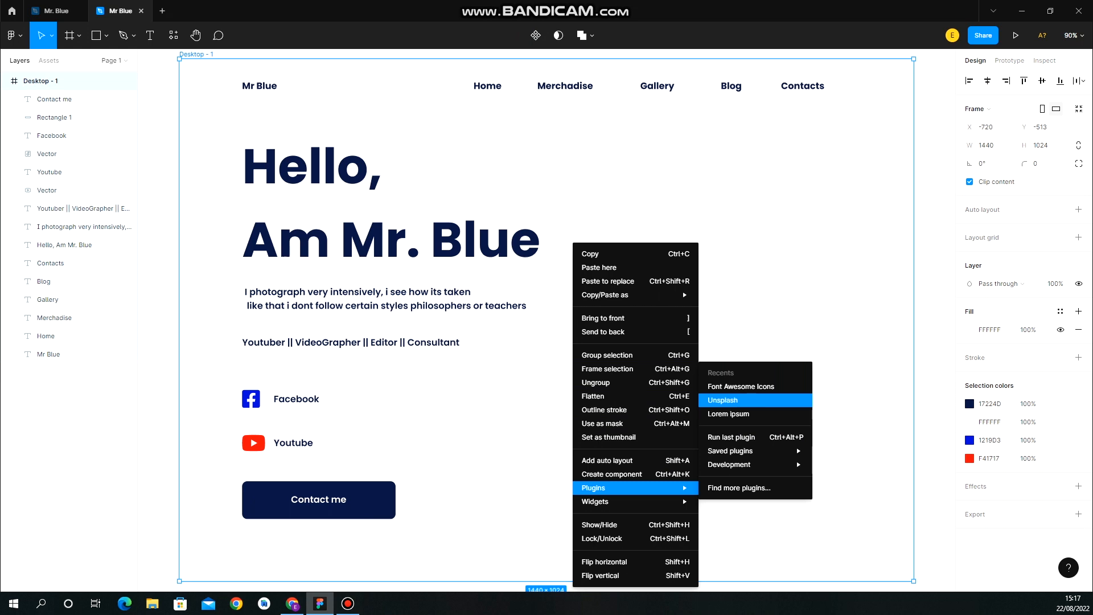
click(722, 400)
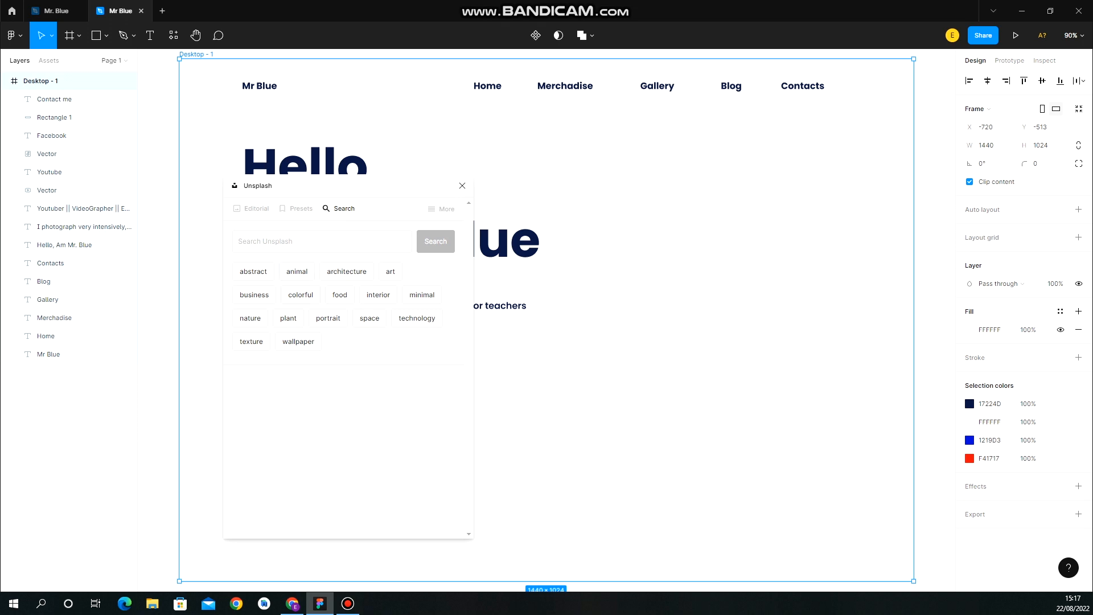
click(238, 240)
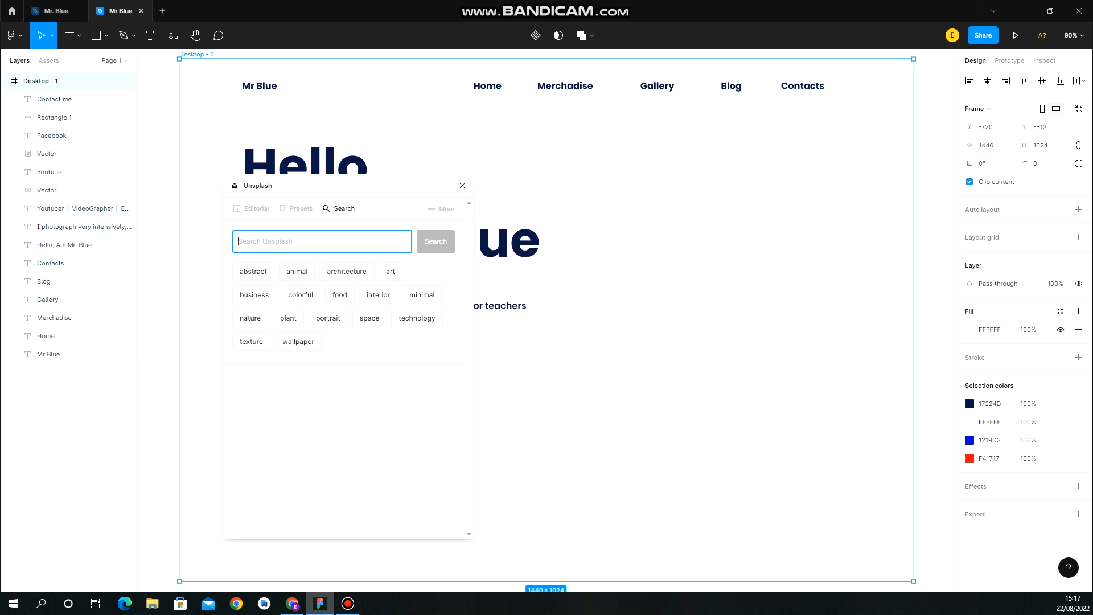
text(c)
text(og)
key(Return)
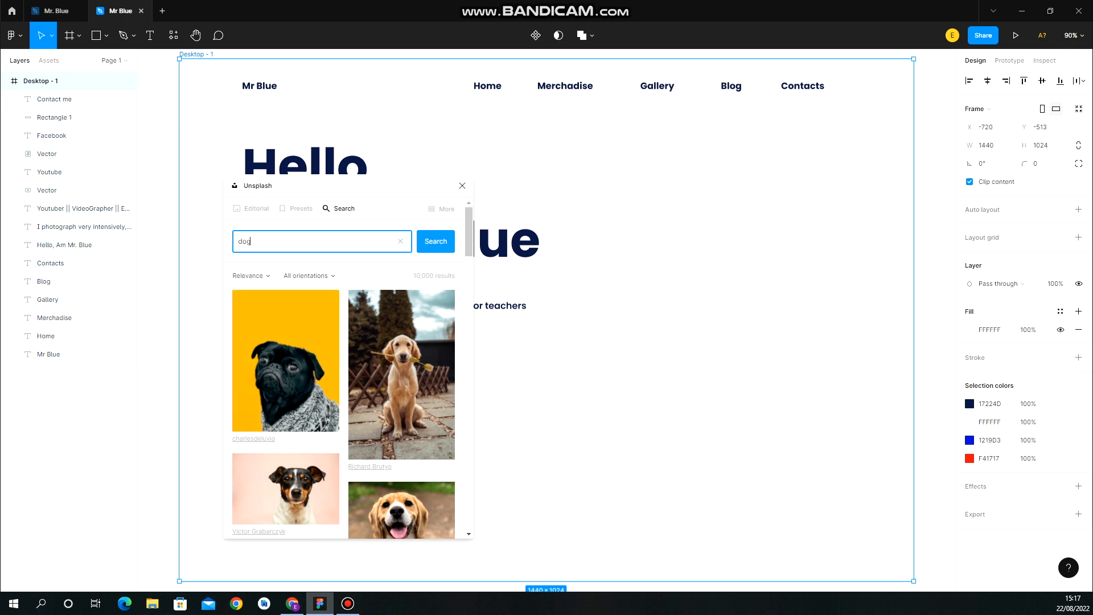
Try the smiling beagle photo from Unsplash as the frame's image fill, close the plugin and undo the fill
scroll(344, 384, down, 3)
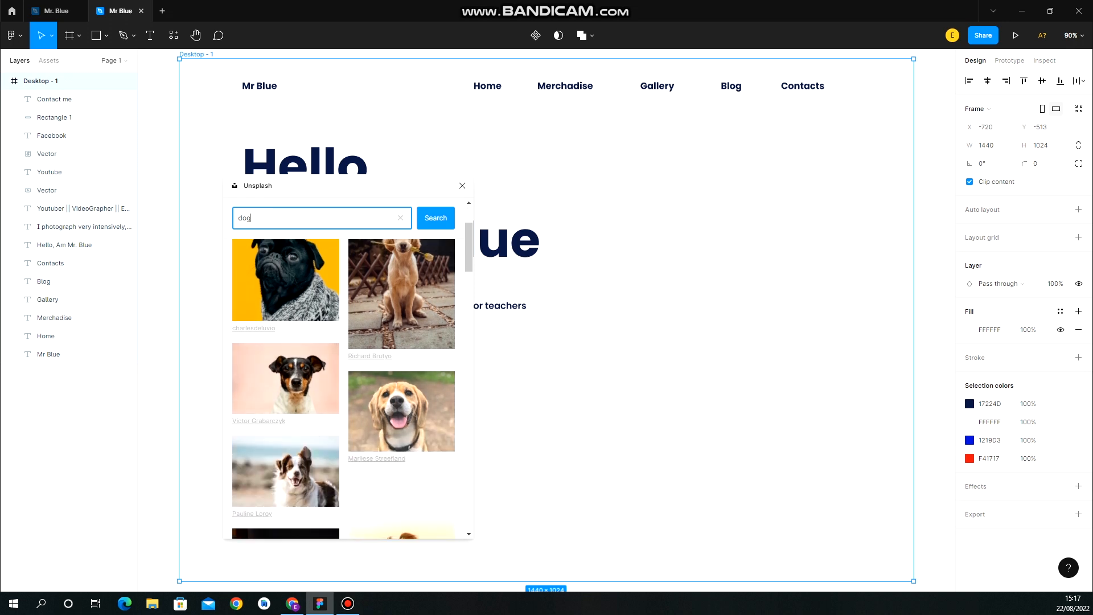
click(401, 410)
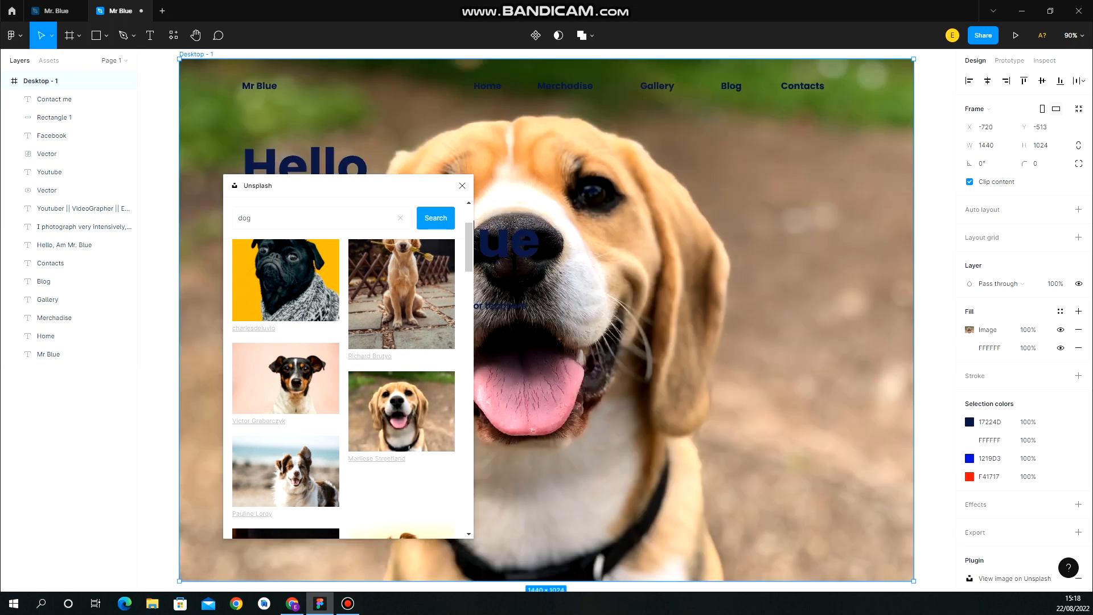
key(Escape)
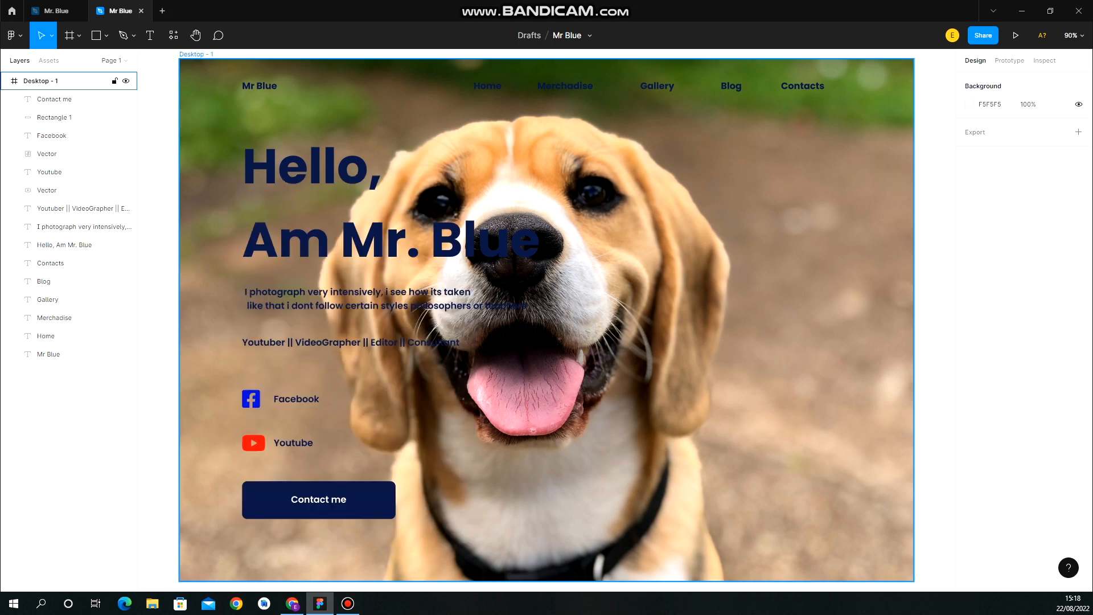
key(ctrl+z)
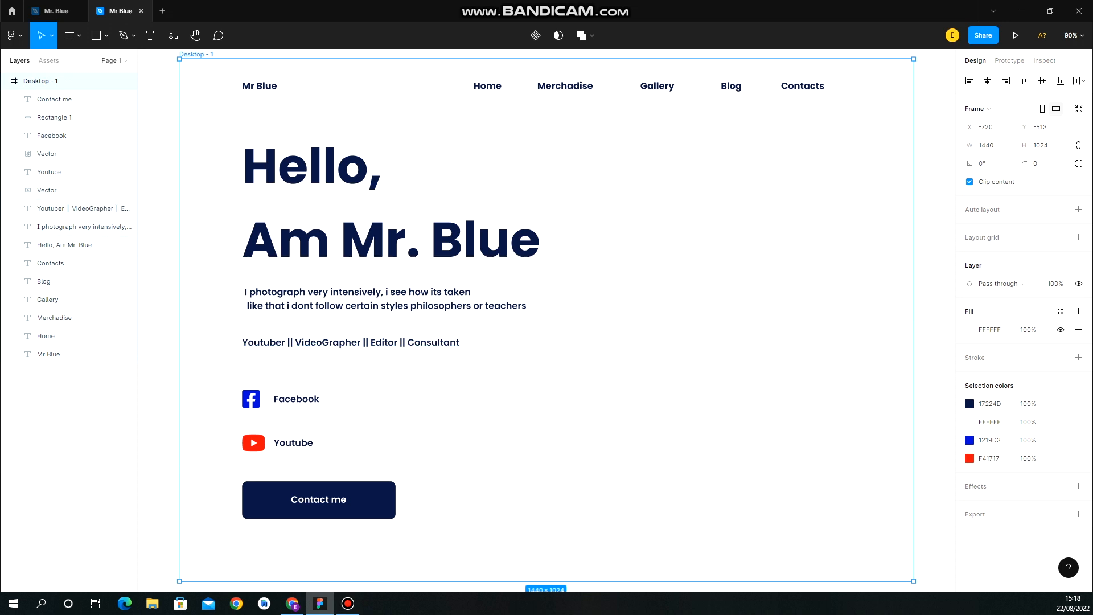
Switch to Chrome and compare the source portrait on Unsplash with its background-removed version on remove.bg
click(56, 11)
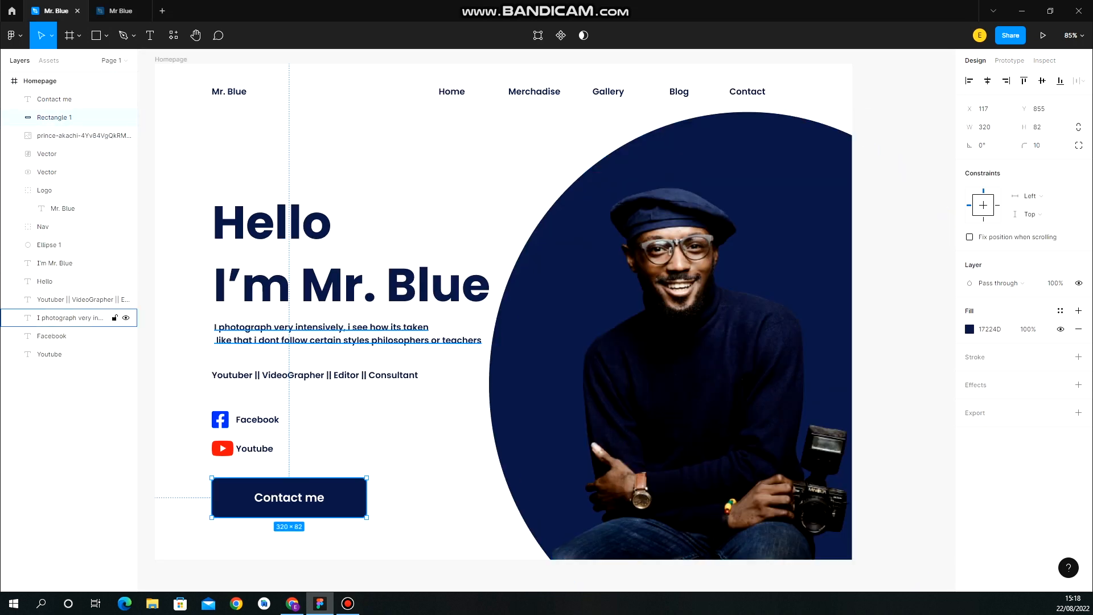
click(292, 603)
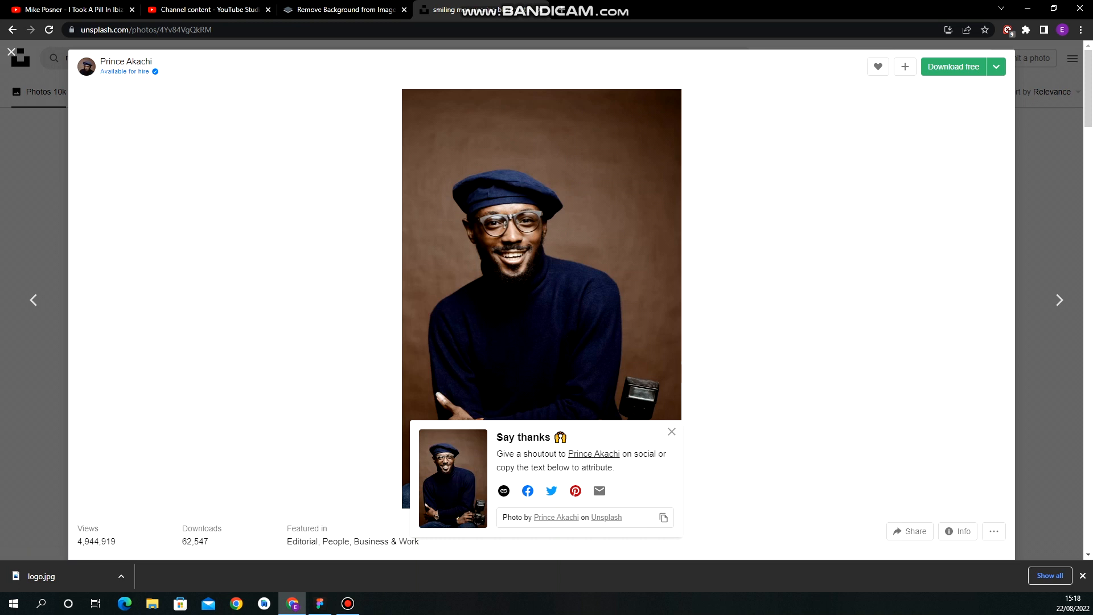
click(330, 8)
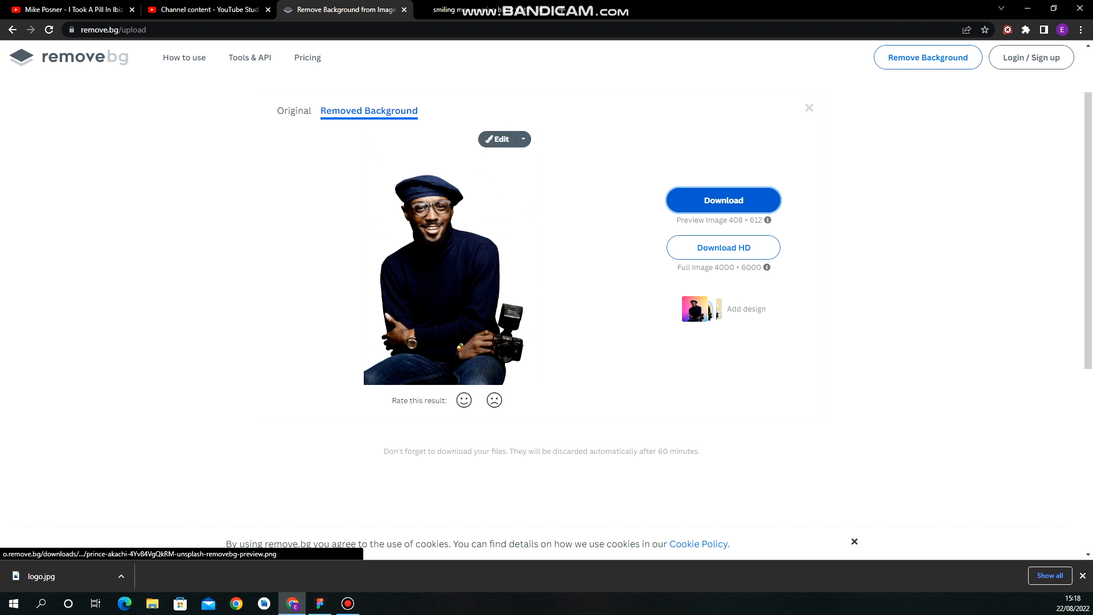
click(466, 9)
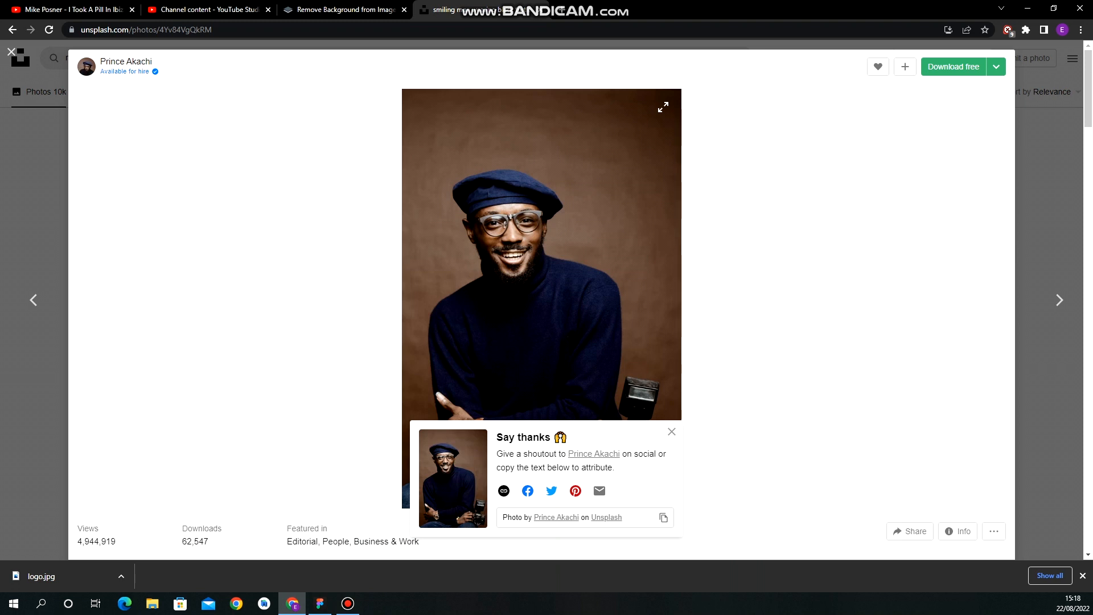
click(352, 8)
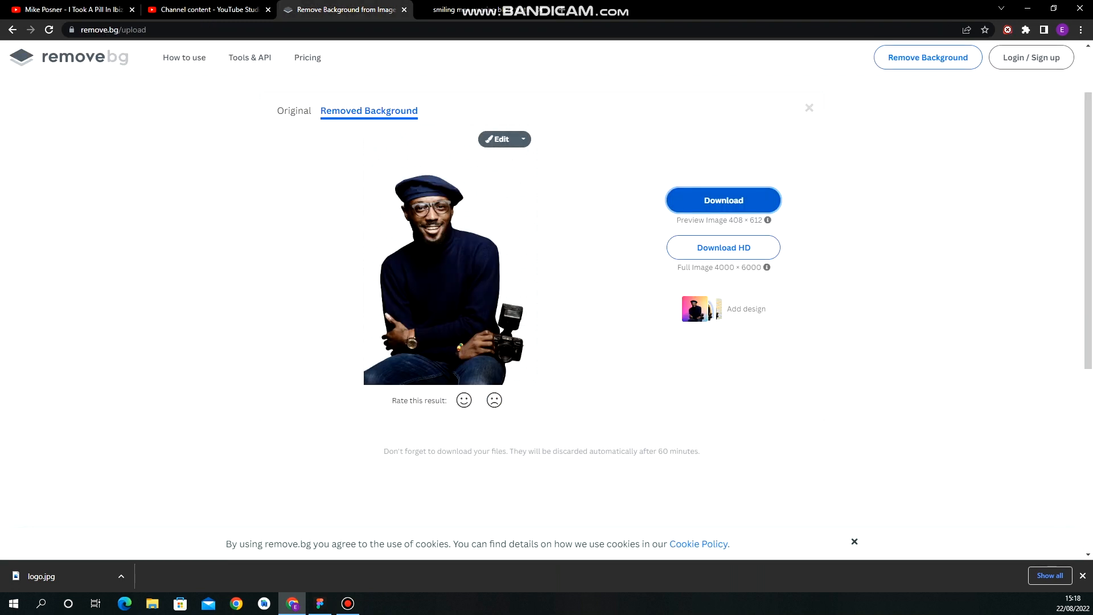
Upload the original Unsplash portrait JPG from Downloads to remove.bg, let it remove the background, and close the result without downloading
click(809, 107)
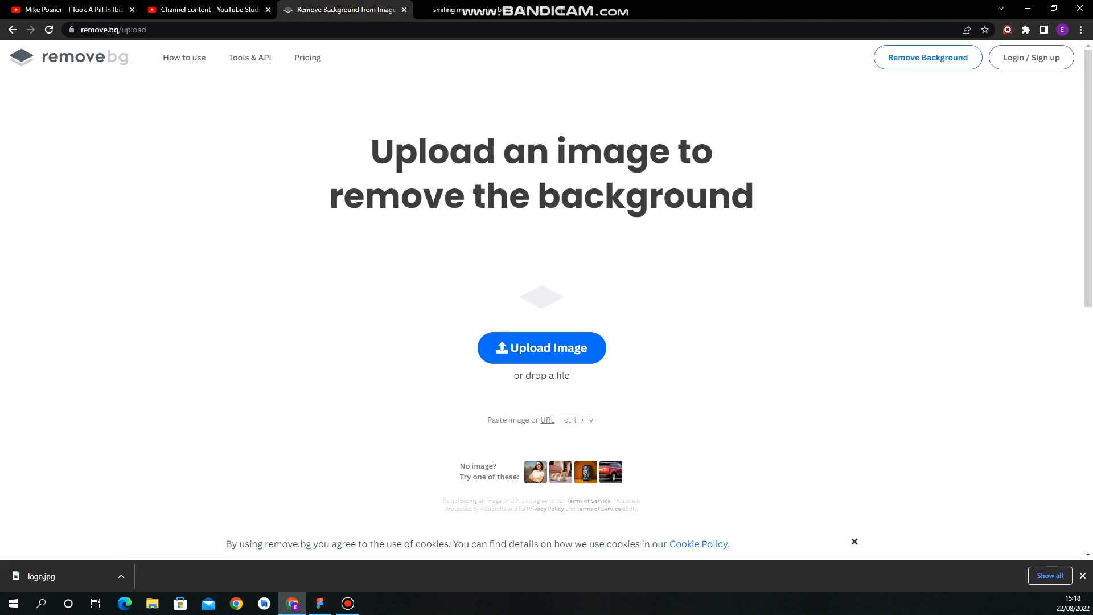
click(542, 347)
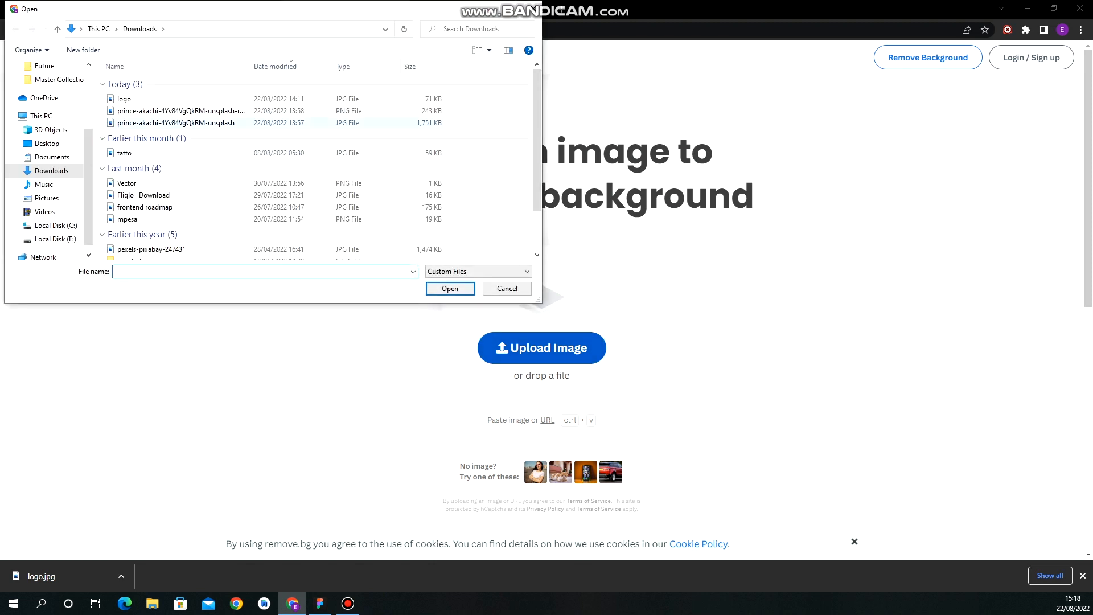
click(175, 123)
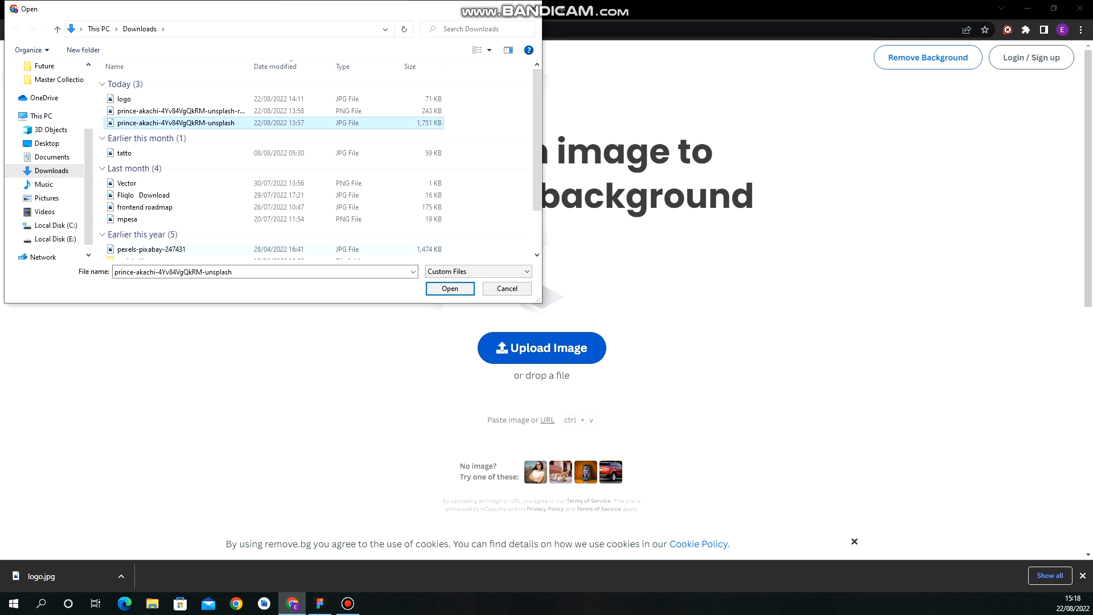
key(Return)
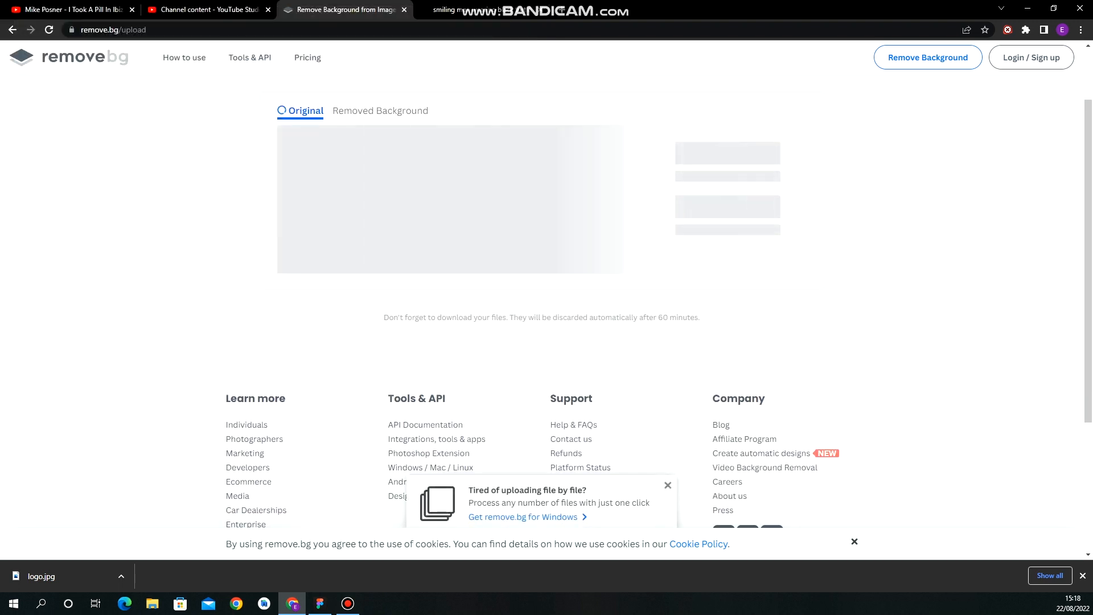
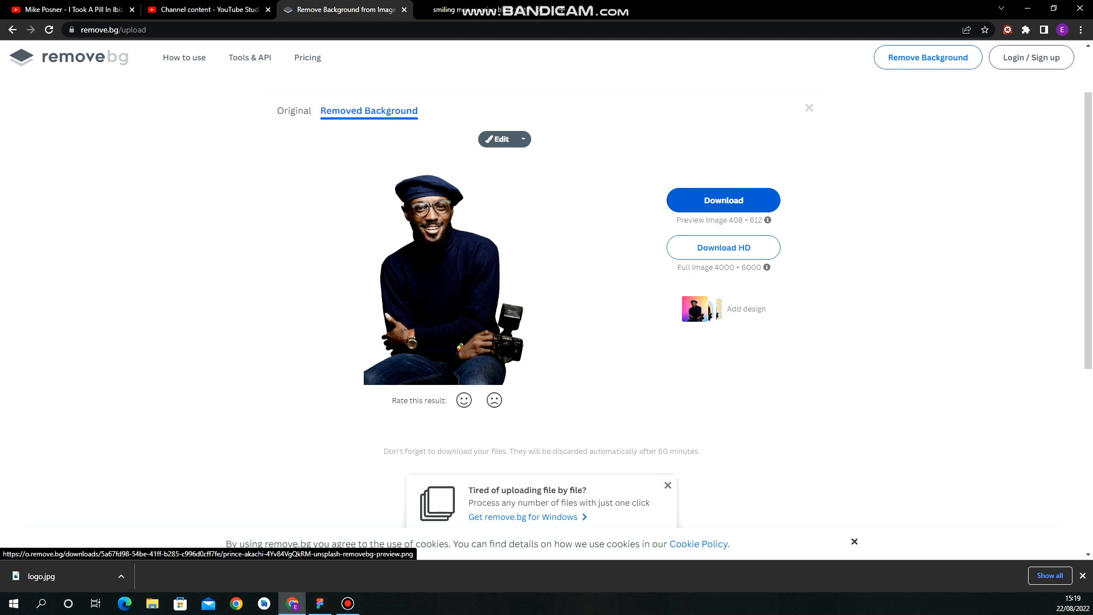
click(809, 108)
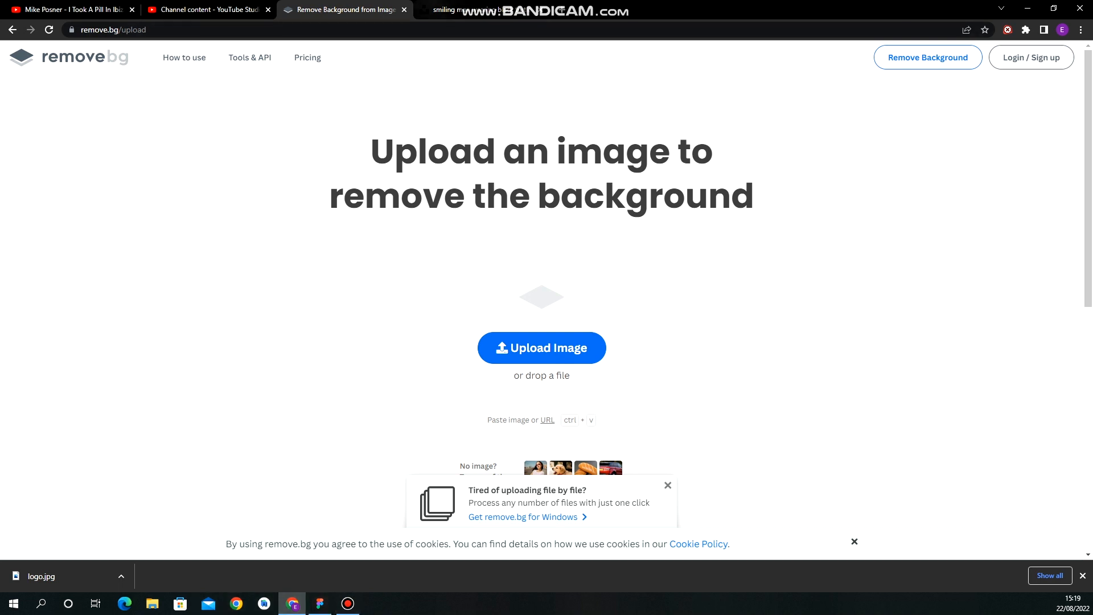
click(438, 10)
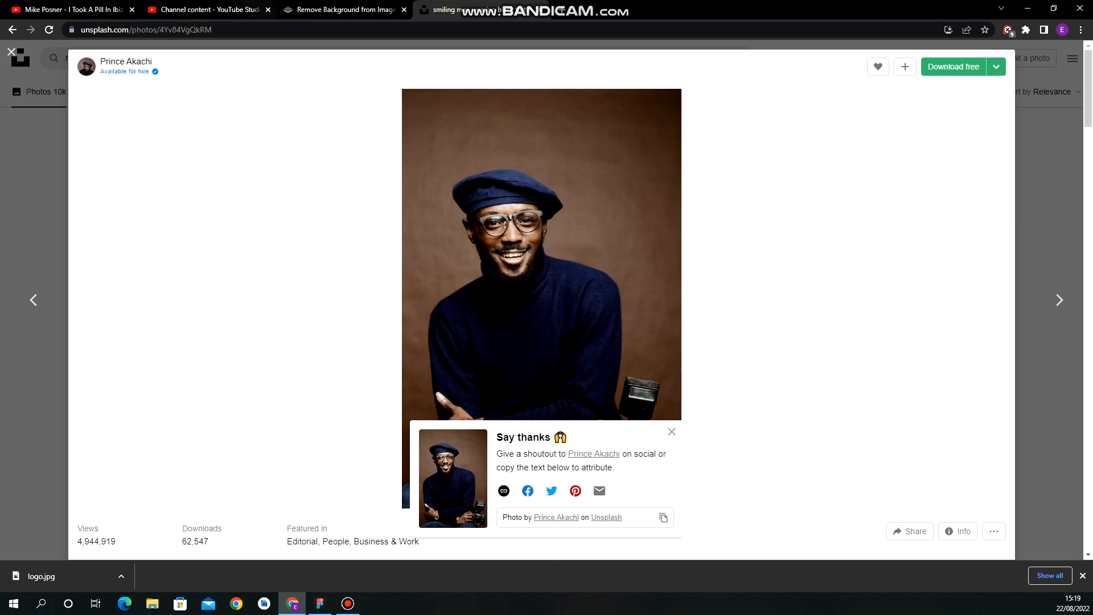
Switch back to Figma's Mr Blue file and place the removebg-preview PNG from Downloads on the Desktop - 1 frame at about X 747, Y 118
click(320, 602)
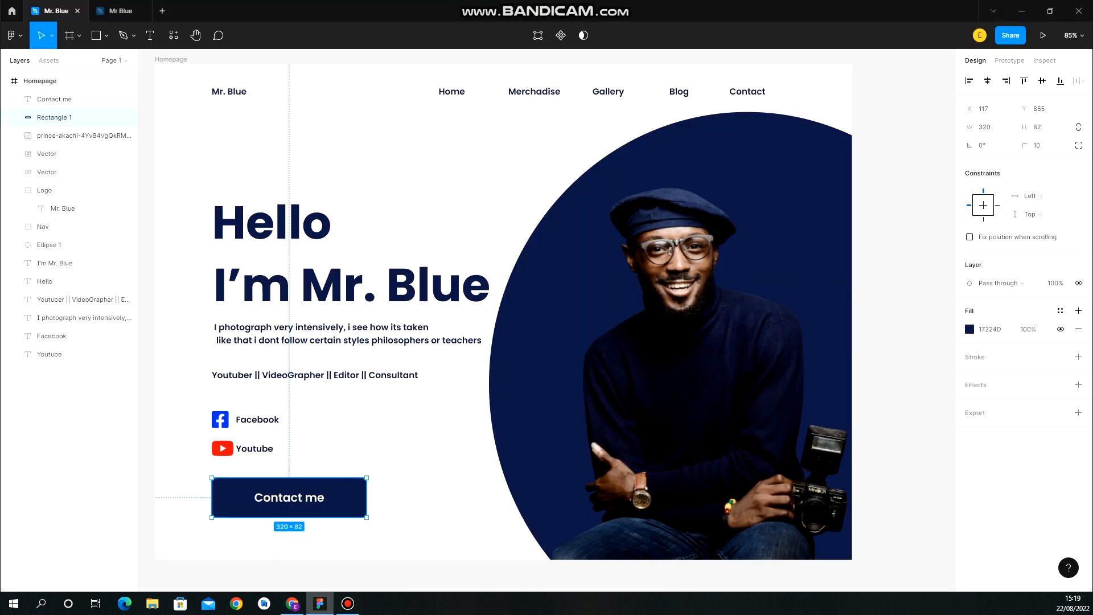
click(119, 11)
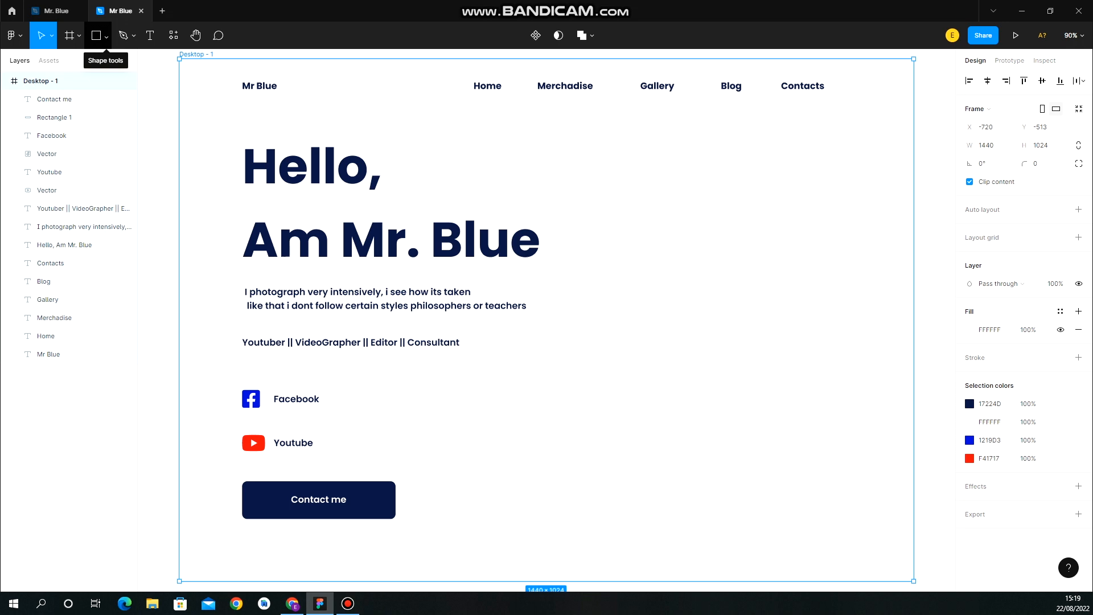
click(105, 36)
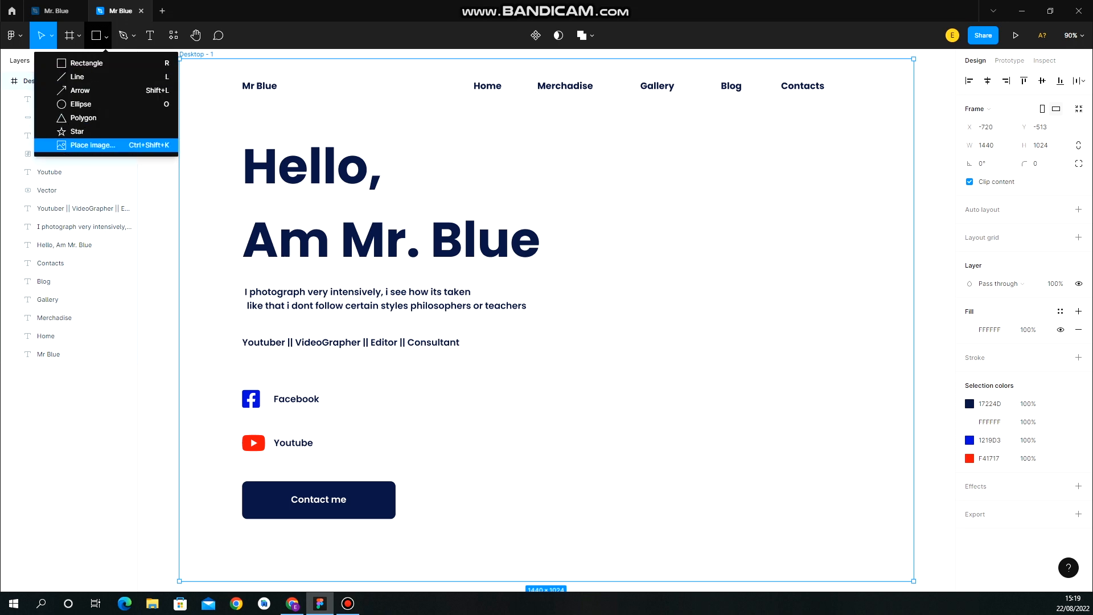
click(91, 144)
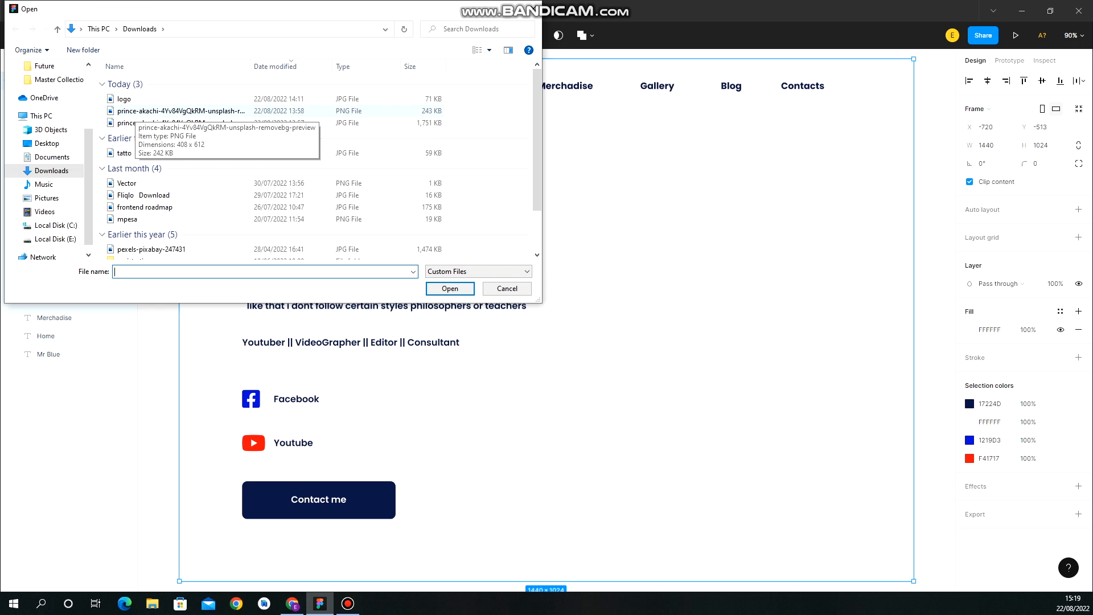
click(135, 111)
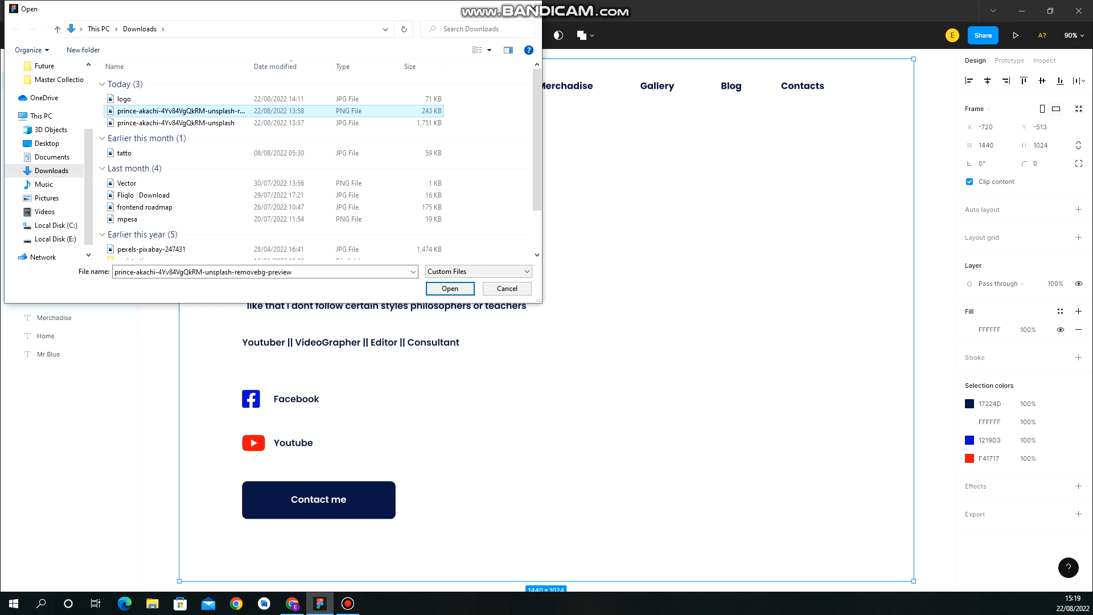
click(450, 288)
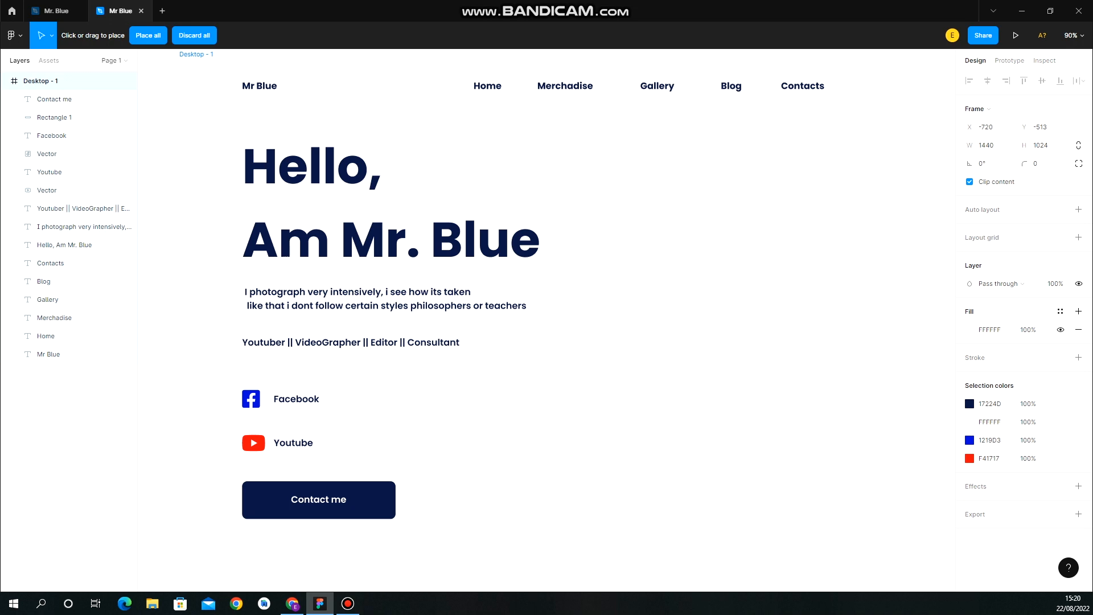
click(560, 119)
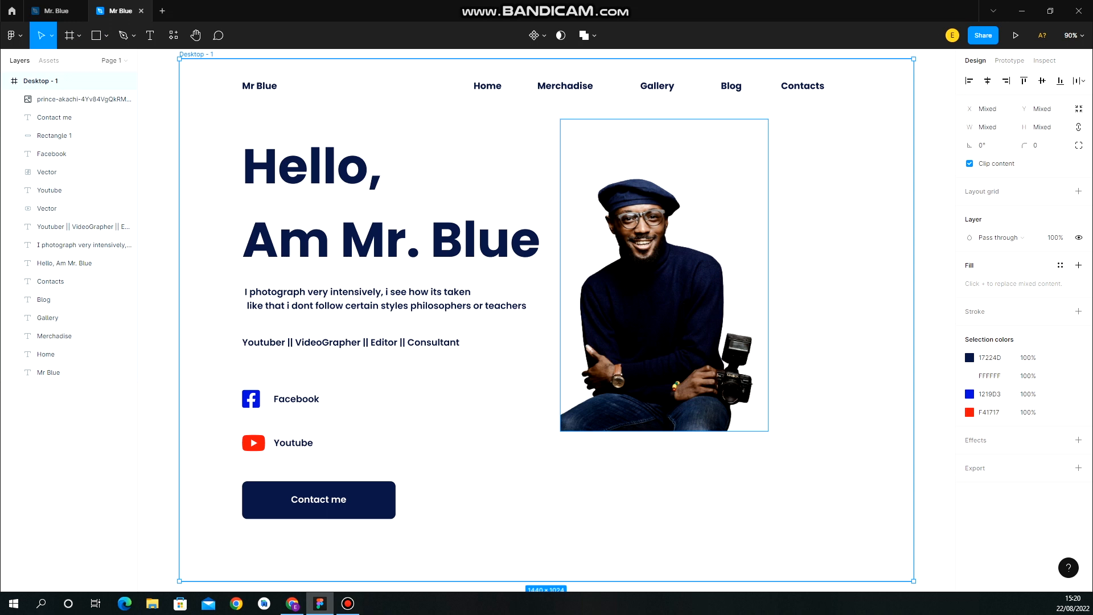
Enlarge the portrait image to about 670 × 941 and fit it into the frame's bottom-right corner at X 770, Y 83
click(664, 275)
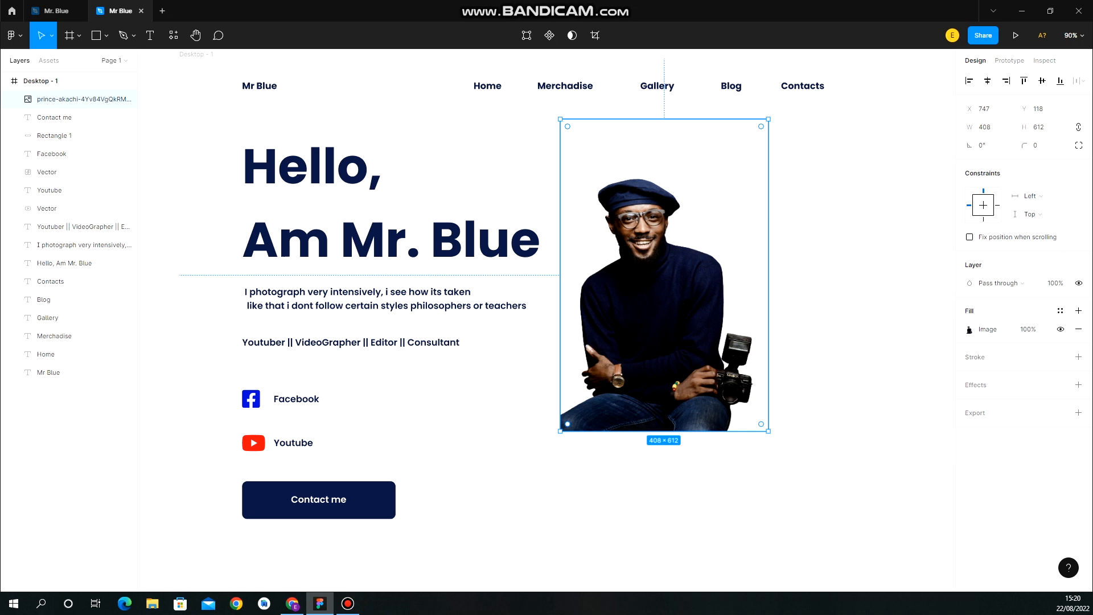
drag(768, 431, 873, 531)
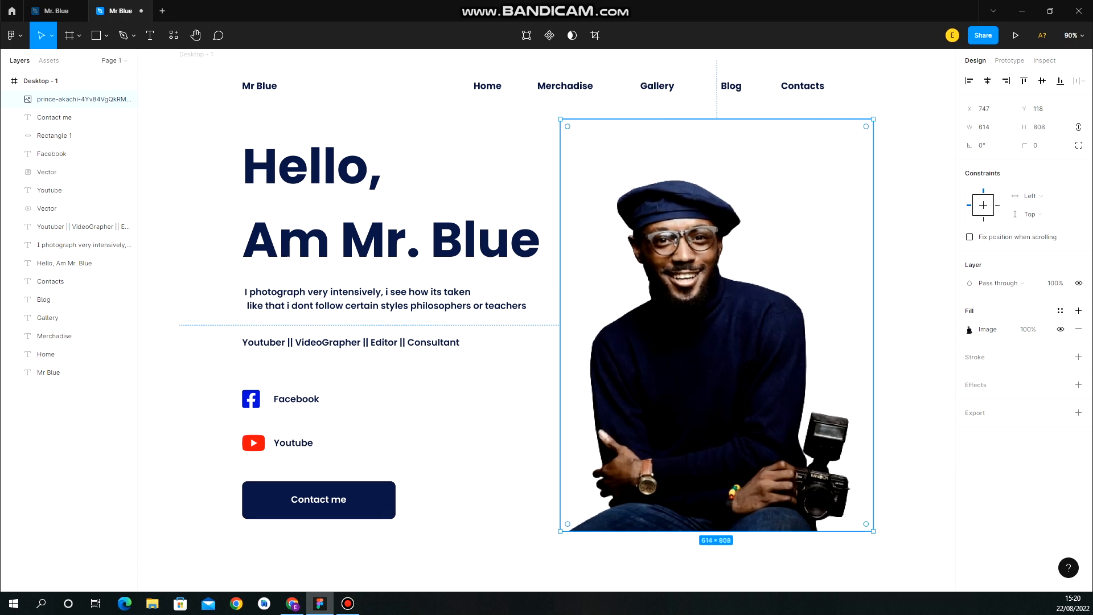
drag(873, 531, 877, 536)
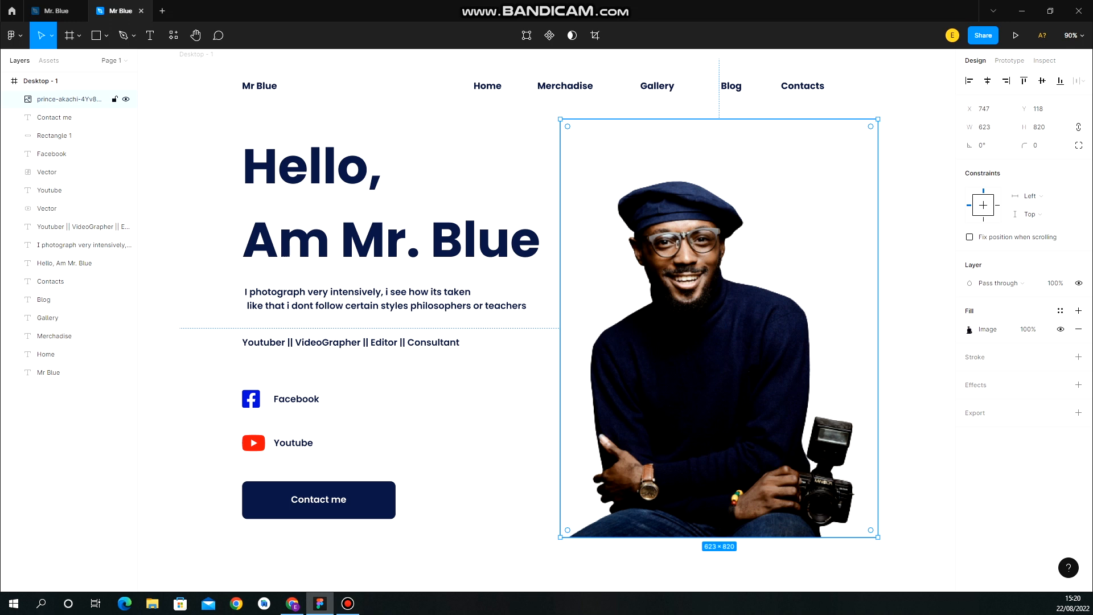
drag(718, 328, 754, 372)
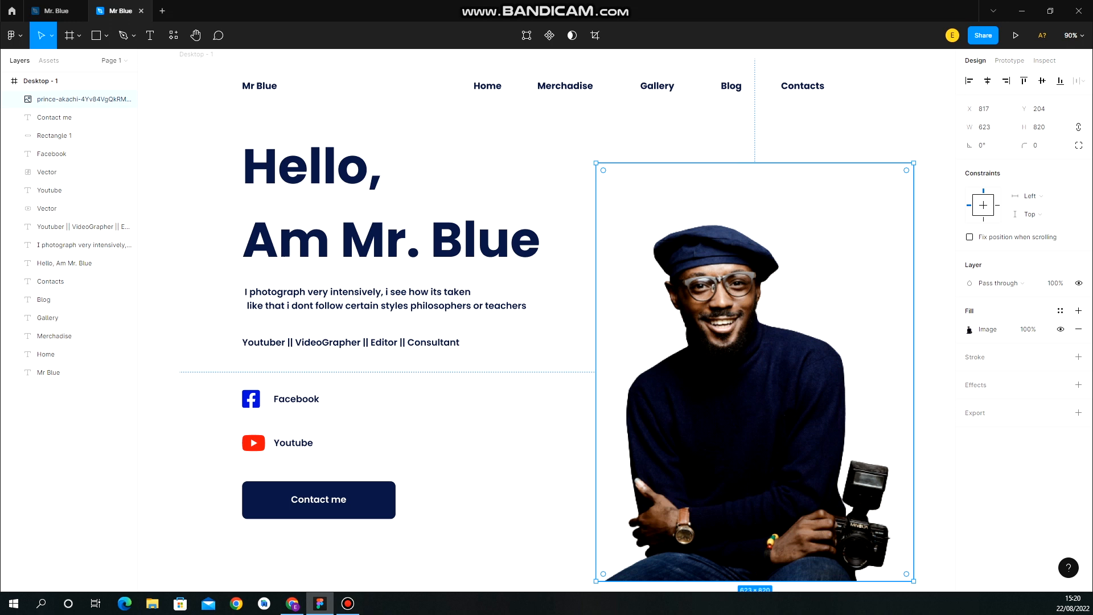
drag(755, 163, 754, 100)
drag(596, 342, 571, 342)
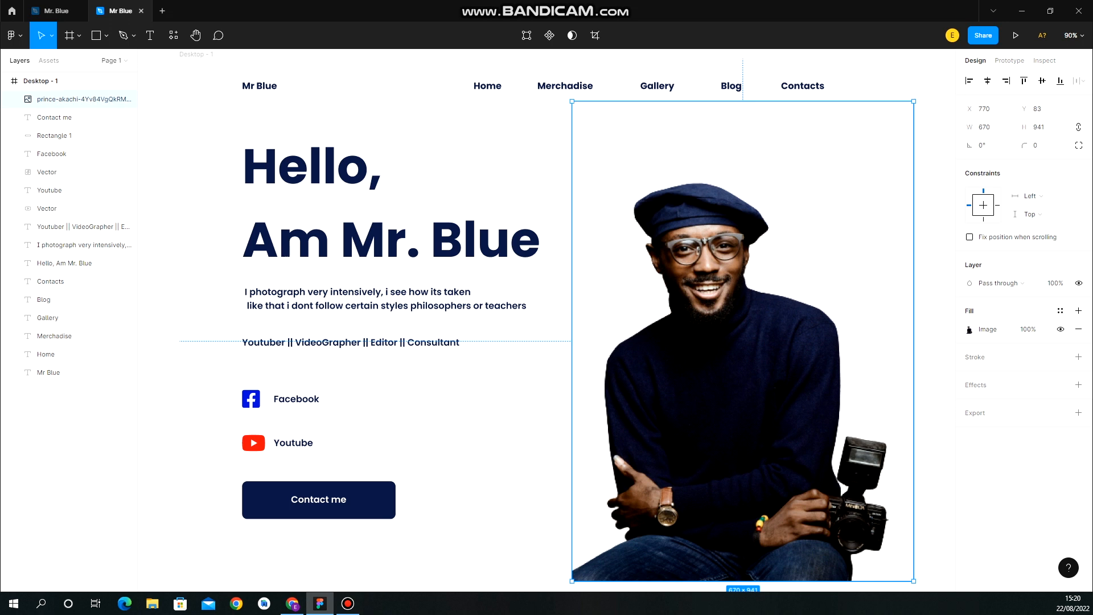
key(Escape)
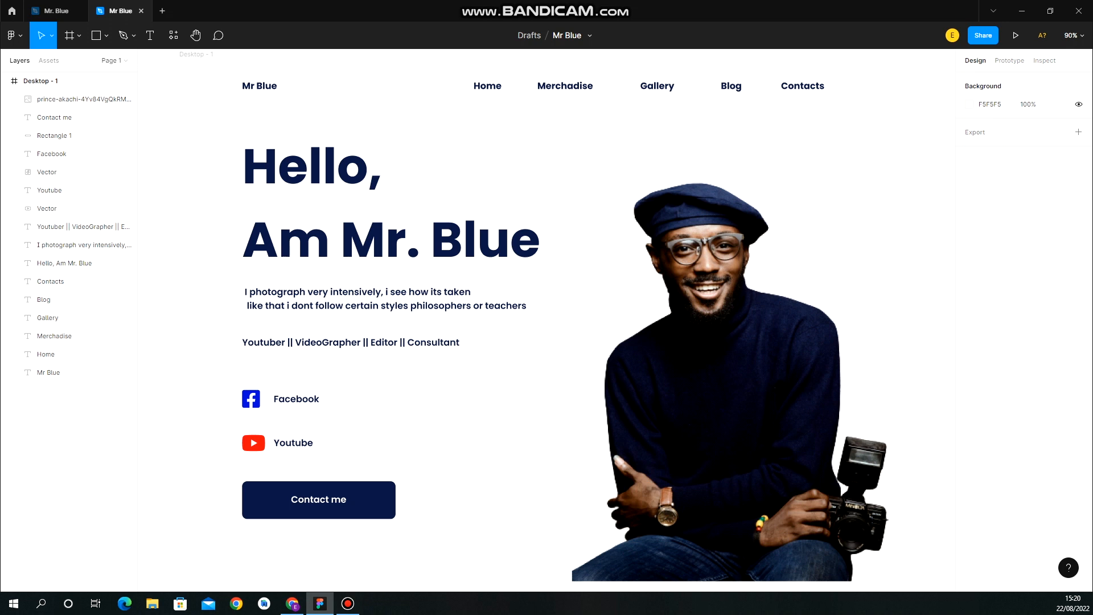
Check the circle in the reference homepage, try an ellipse about 1289 × 1259 over the portrait, and delete it
click(56, 11)
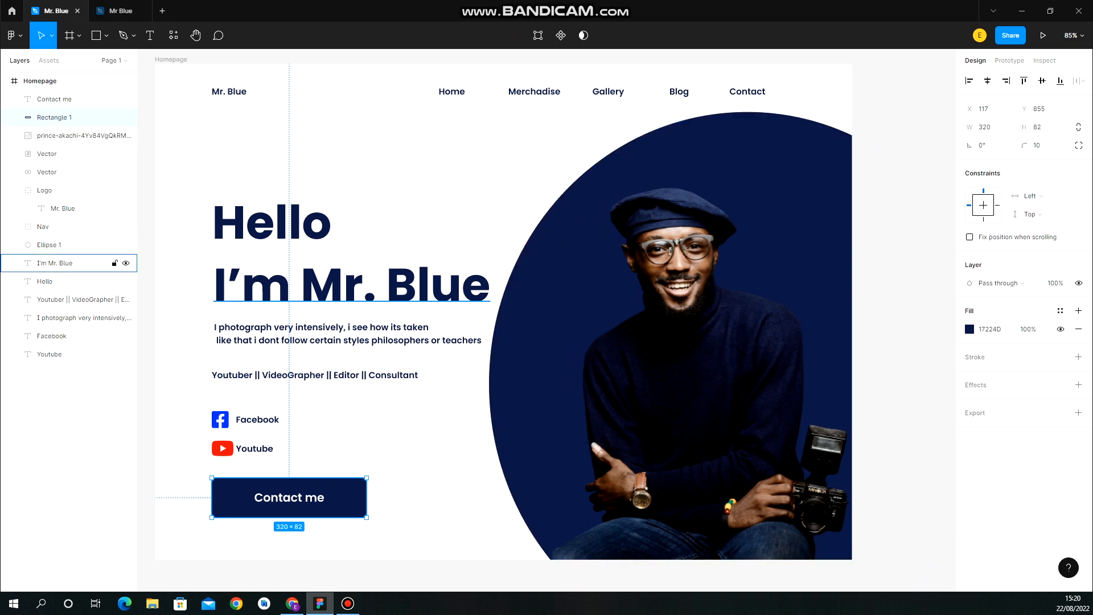
click(119, 10)
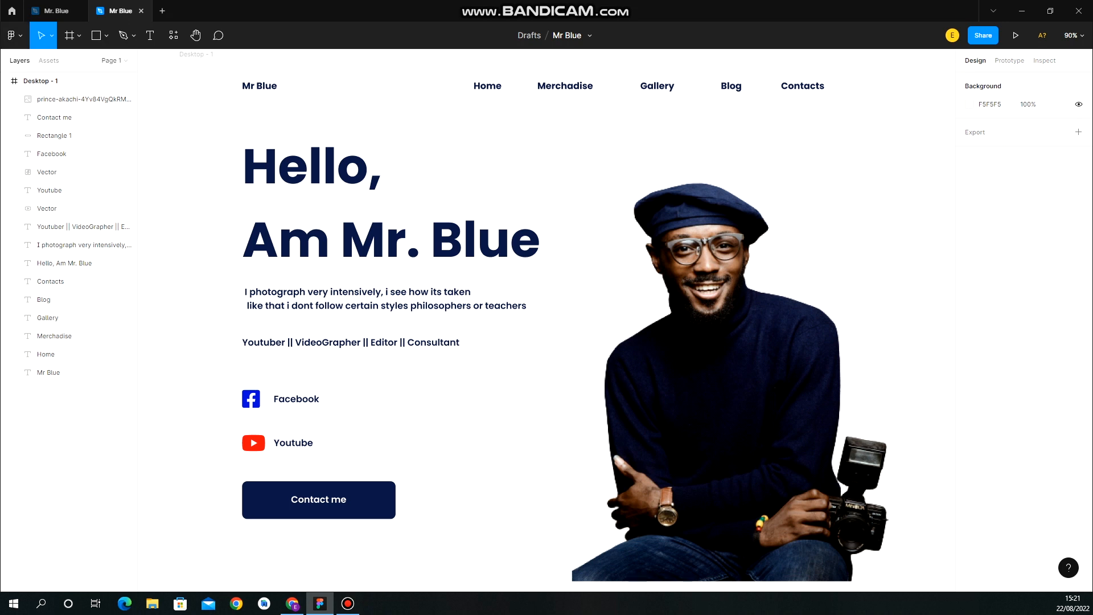
key(alt+Tab)
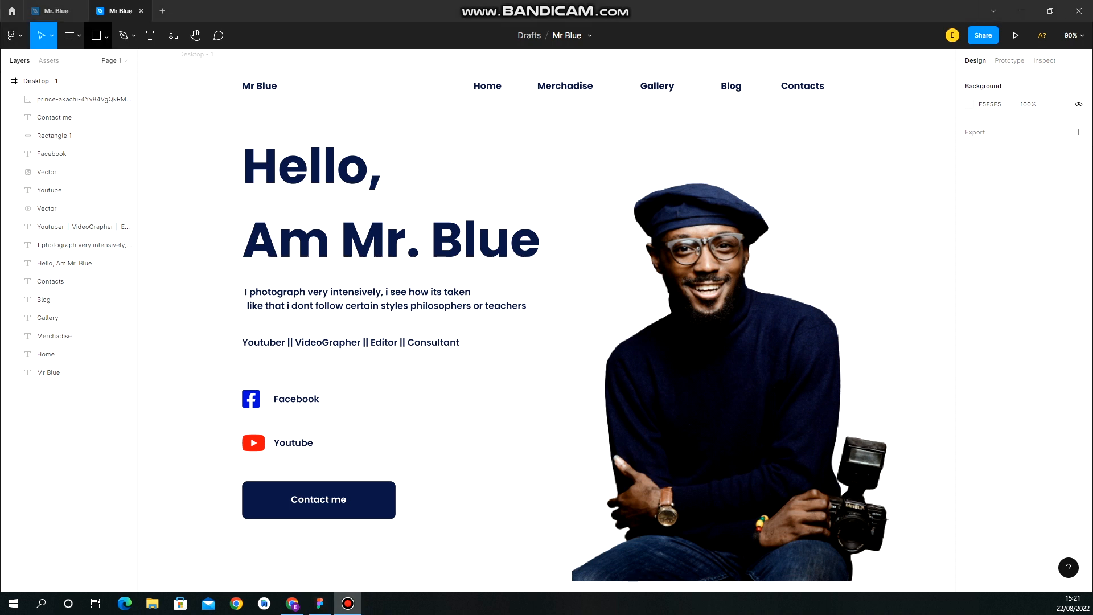
click(106, 35)
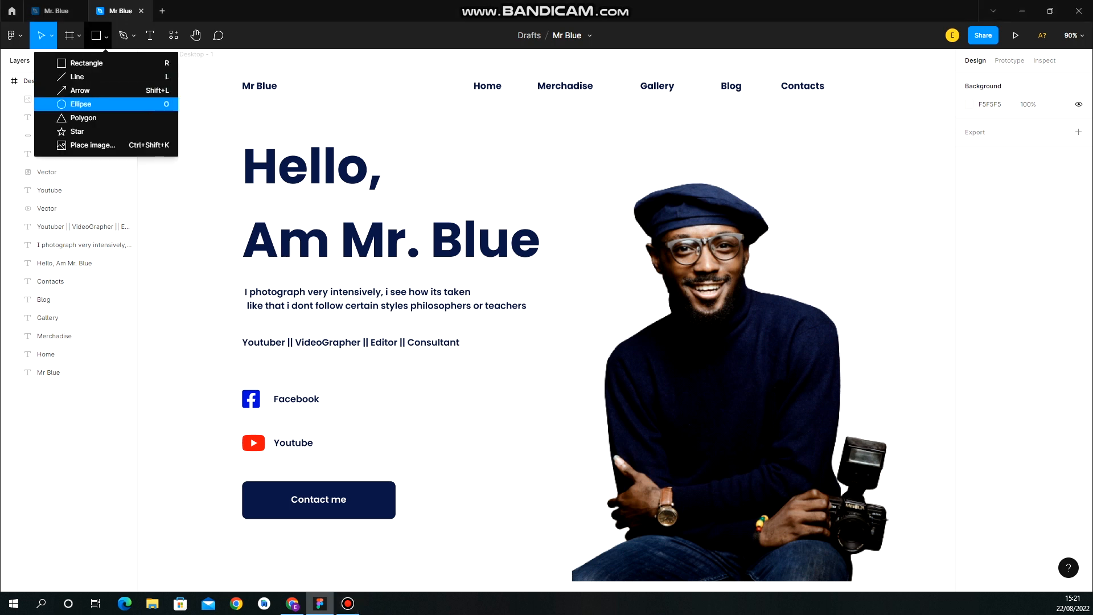
click(81, 103)
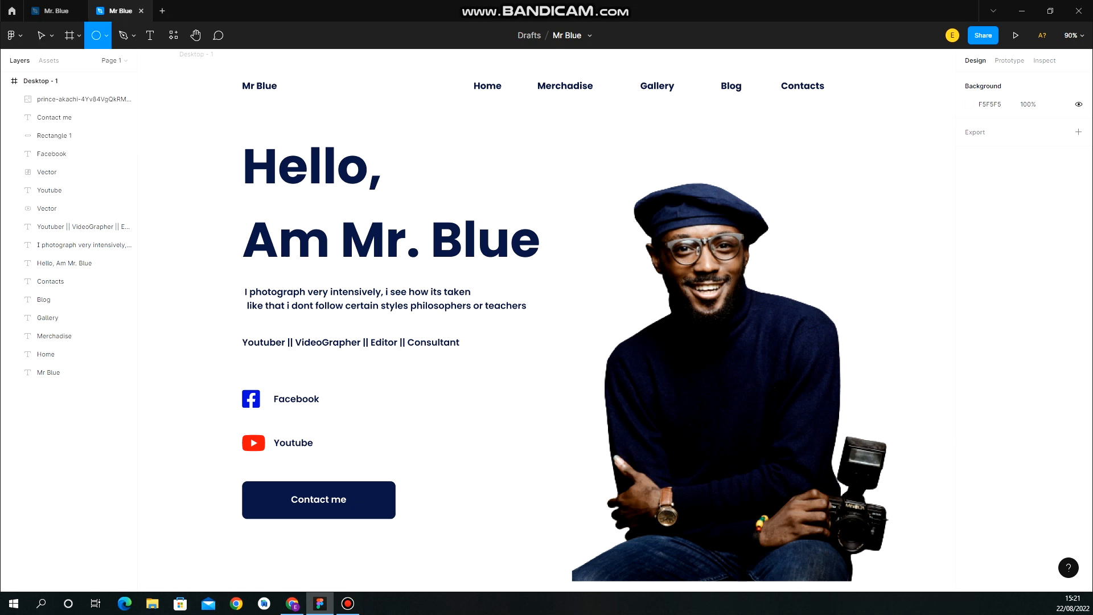
drag(540, 149, 990, 591)
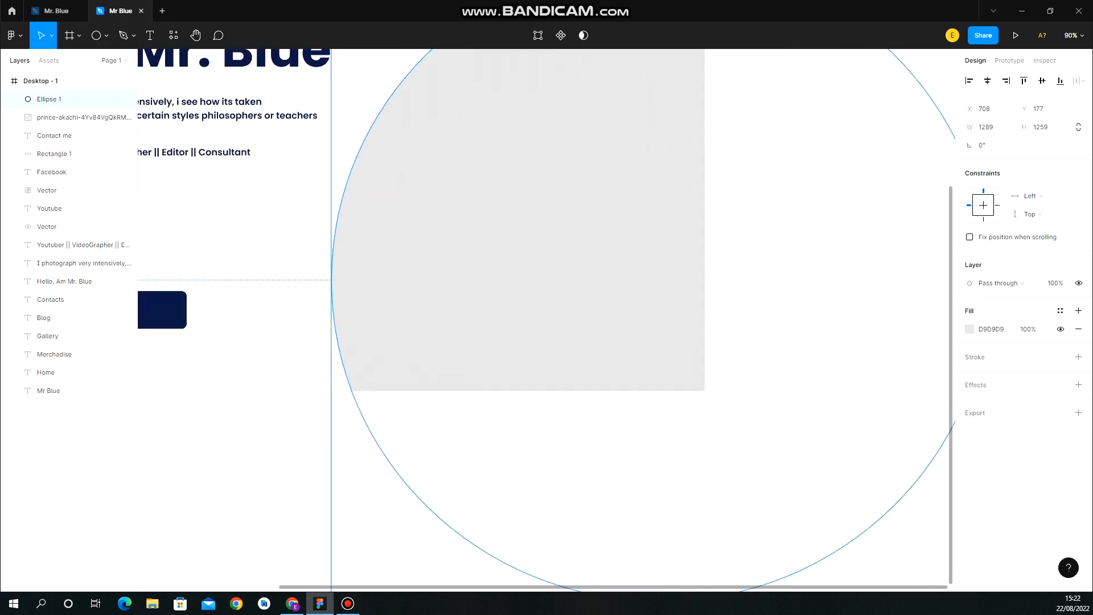
key(Delete)
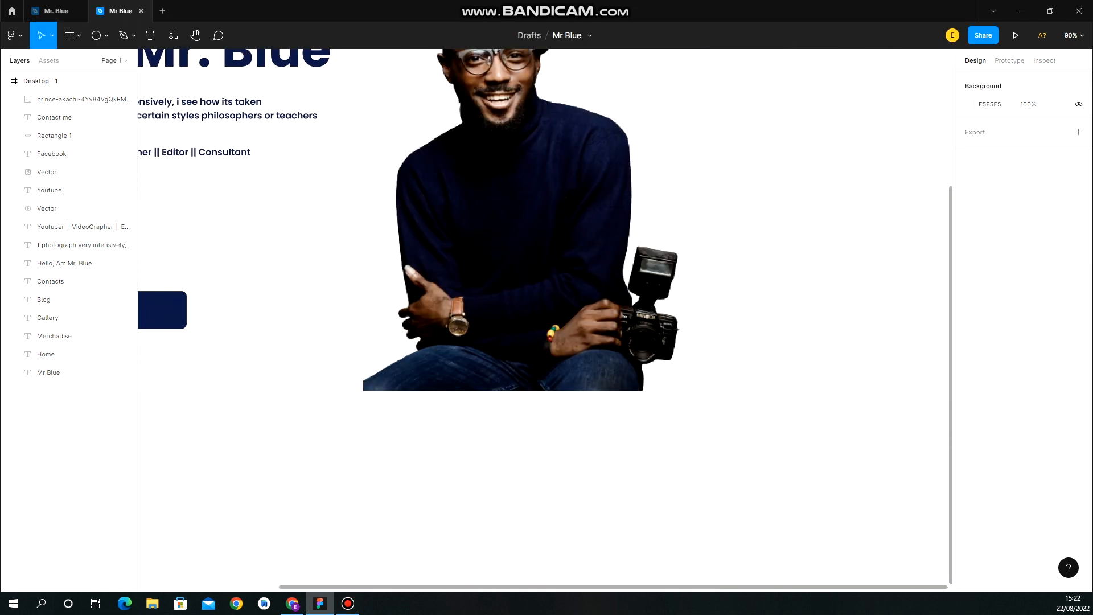
scroll(546, 319, right, 2)
scroll(545, 319, left, 4)
scroll(545, 318, up, 3)
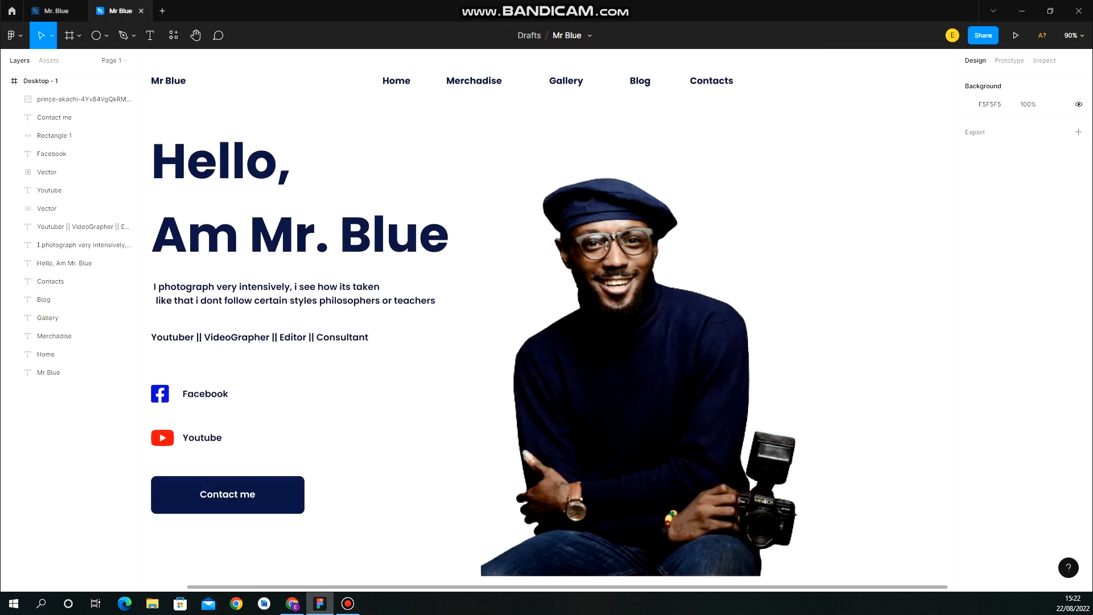
scroll(545, 319, up, 1)
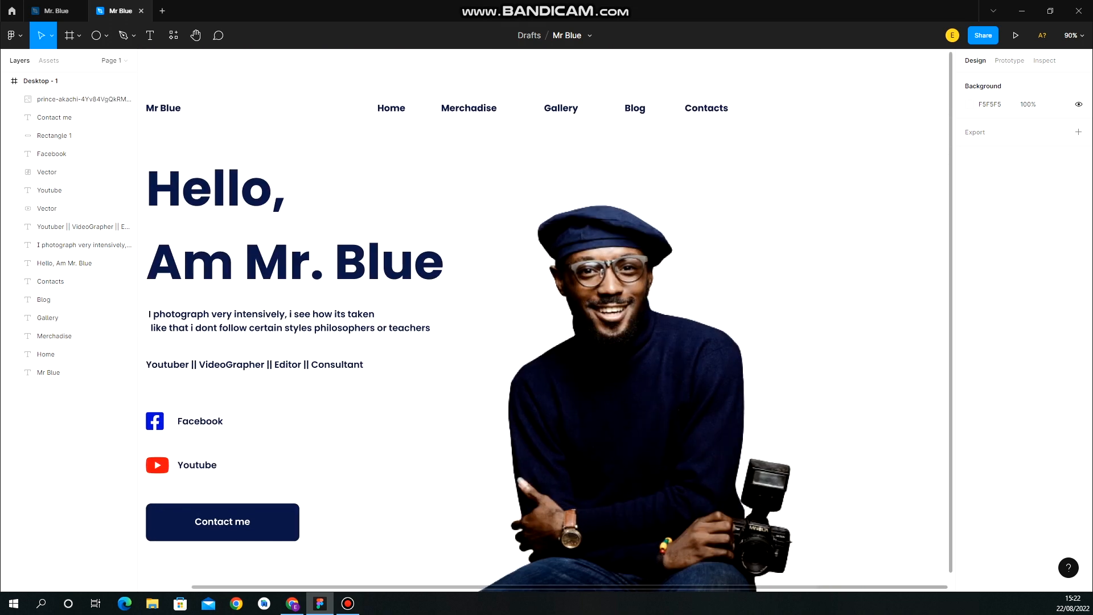
scroll(543, 318, left, 2)
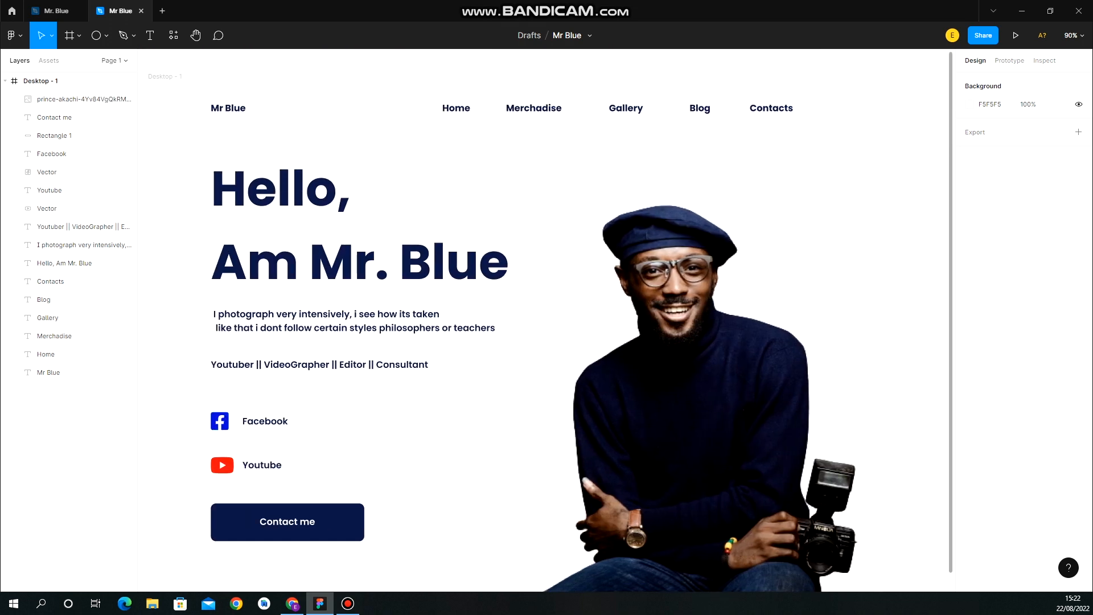
Check the circle in the reference homepage and draw an ellipse about 771 × 826 over the portrait in the Mr Blue file
click(56, 11)
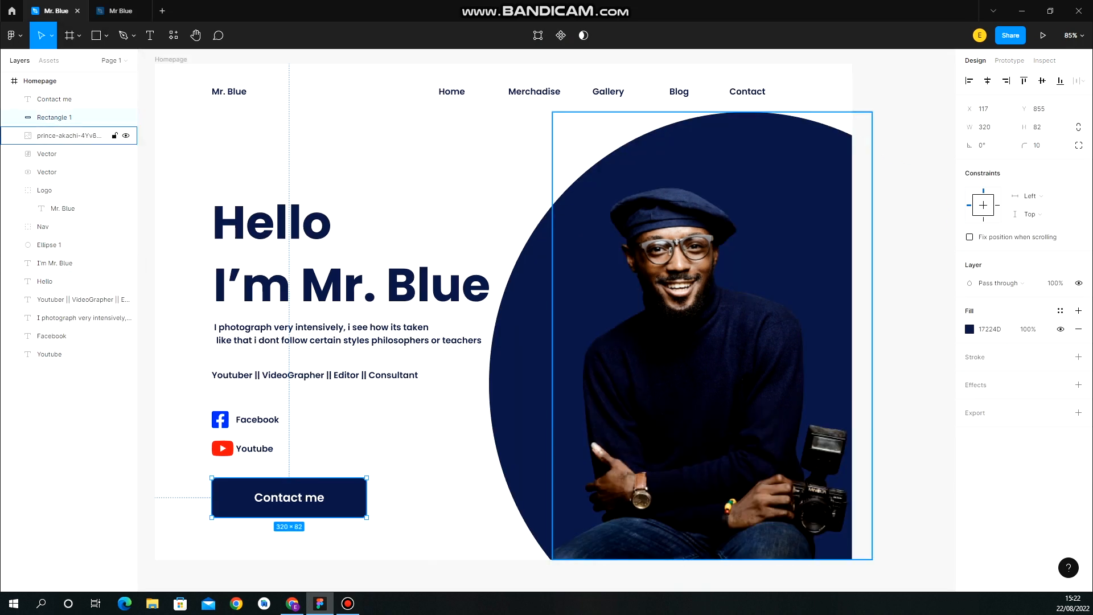
click(119, 11)
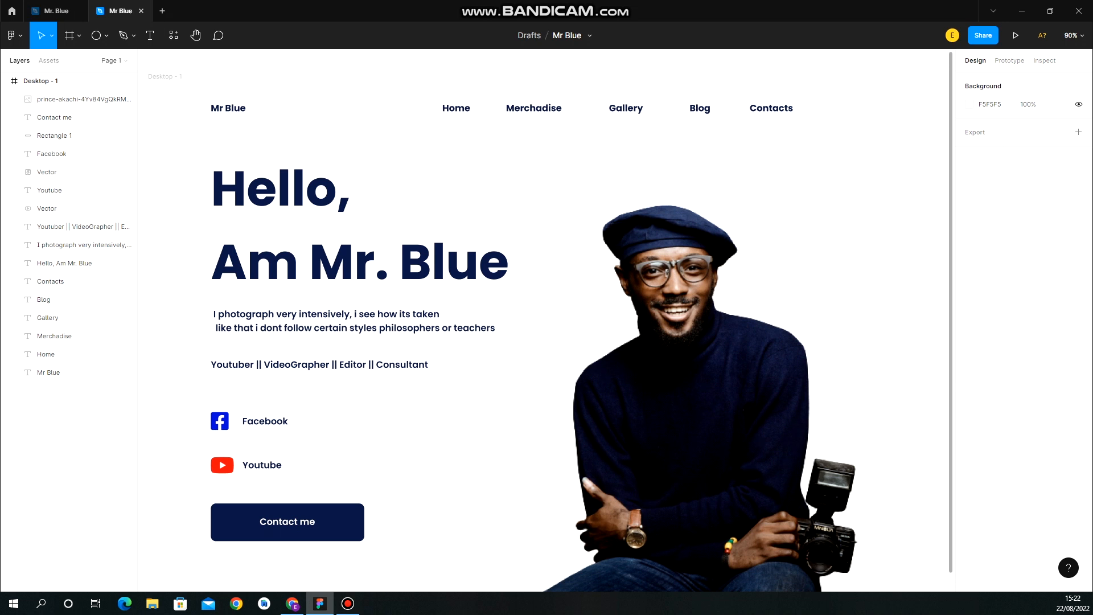
click(96, 35)
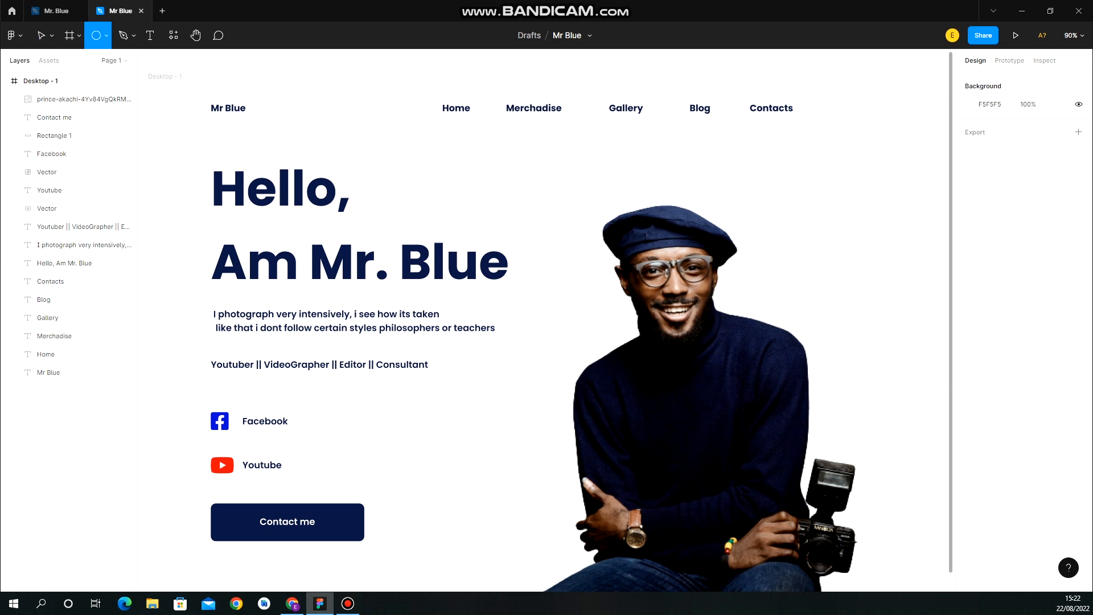
drag(523, 162, 916, 572)
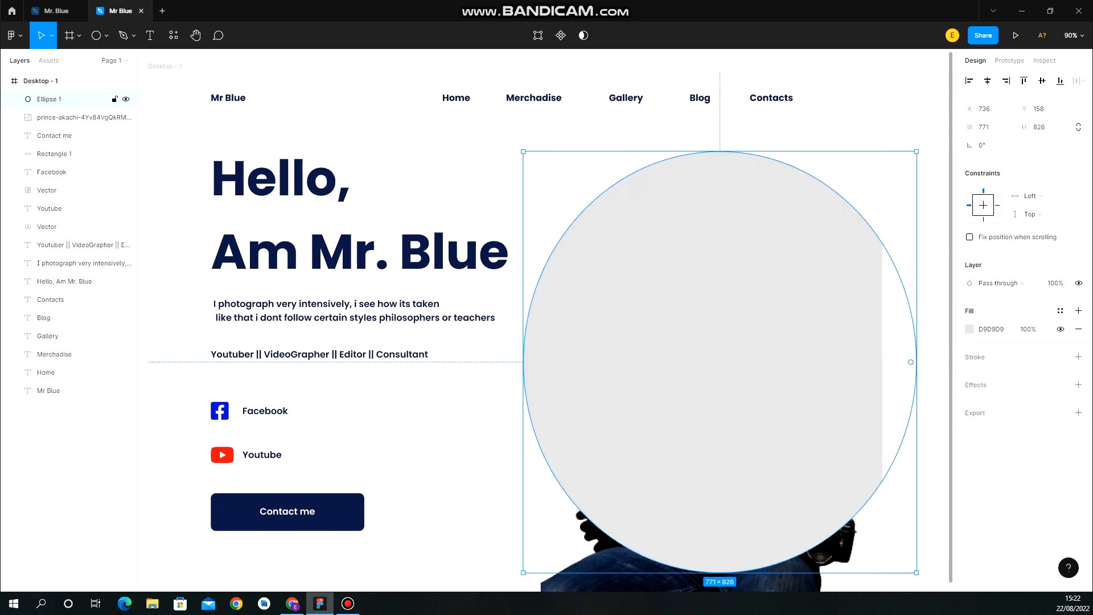
Enlarge the ellipse to about 847 × 976 and place it at about X 632, Y 150
drag(720, 362, 730, 381)
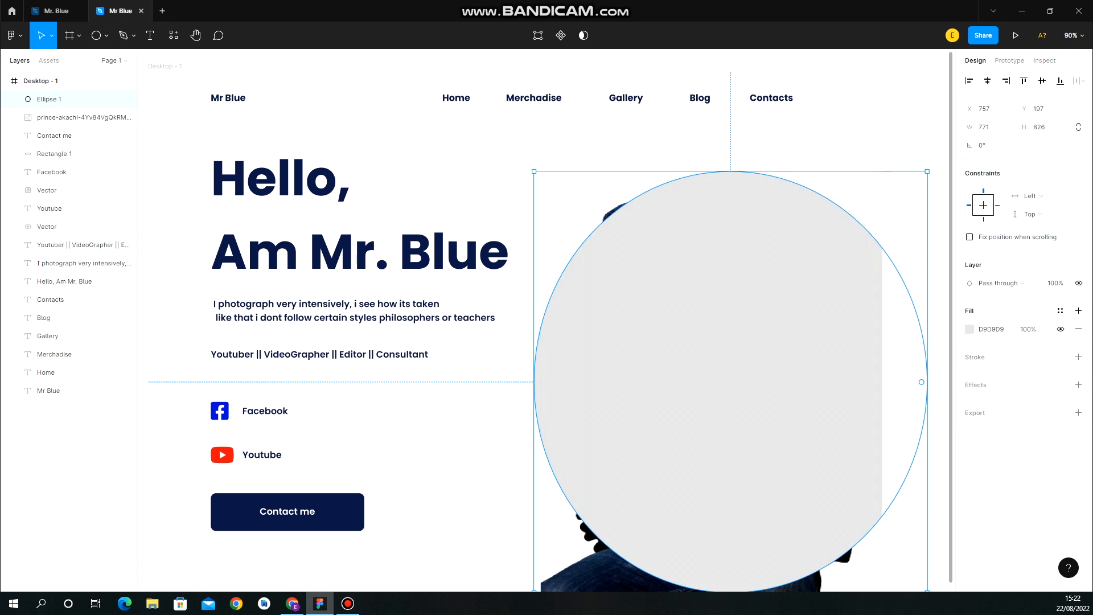
drag(534, 381, 495, 381)
drag(711, 381, 685, 434)
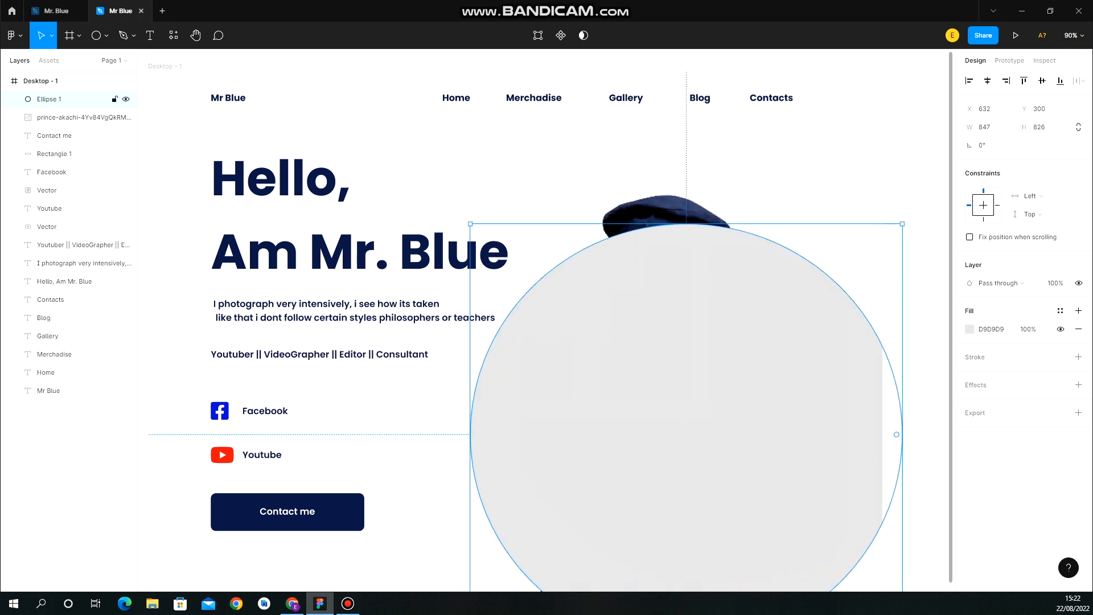
drag(685, 224, 686, 147)
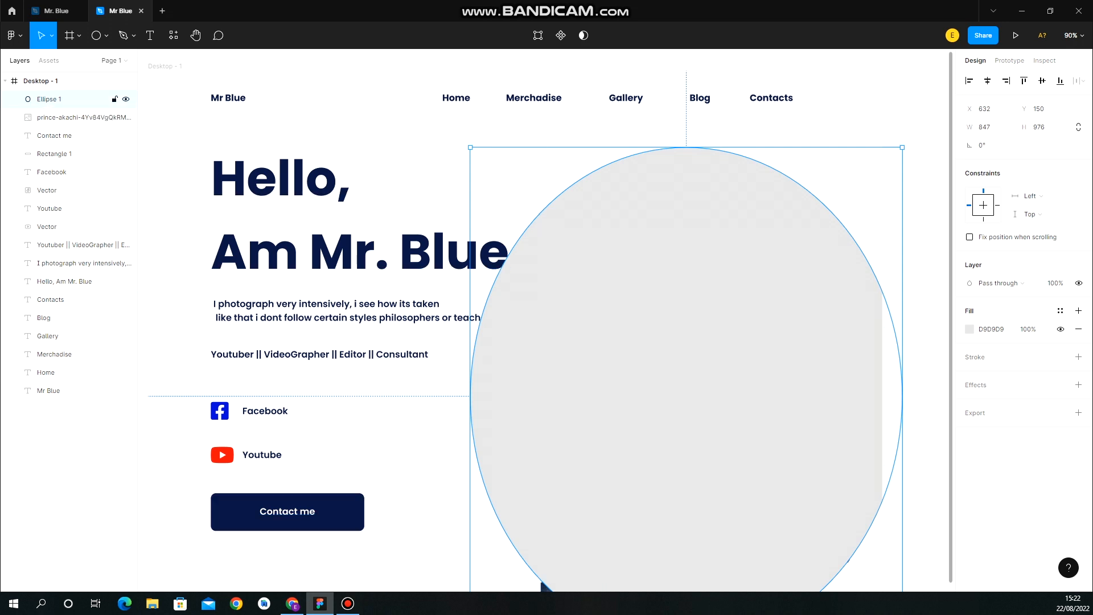
Move the ellipse behind the portrait, just above the Hello, Am Mr. Blue layer, and set its fill to 17224D
drag(48, 99, 69, 399)
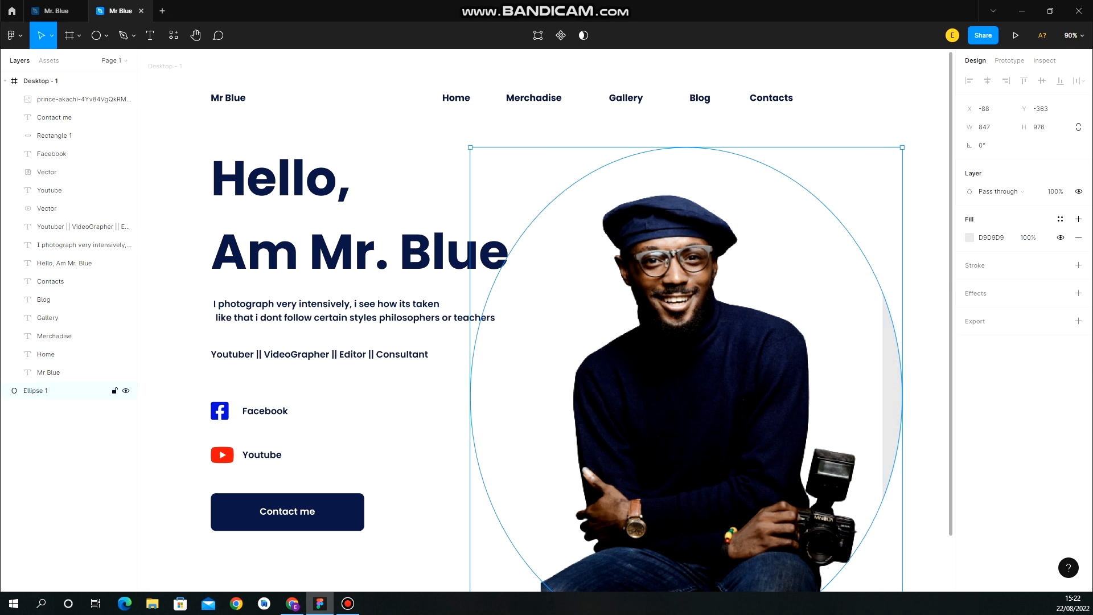
drag(57, 390, 57, 255)
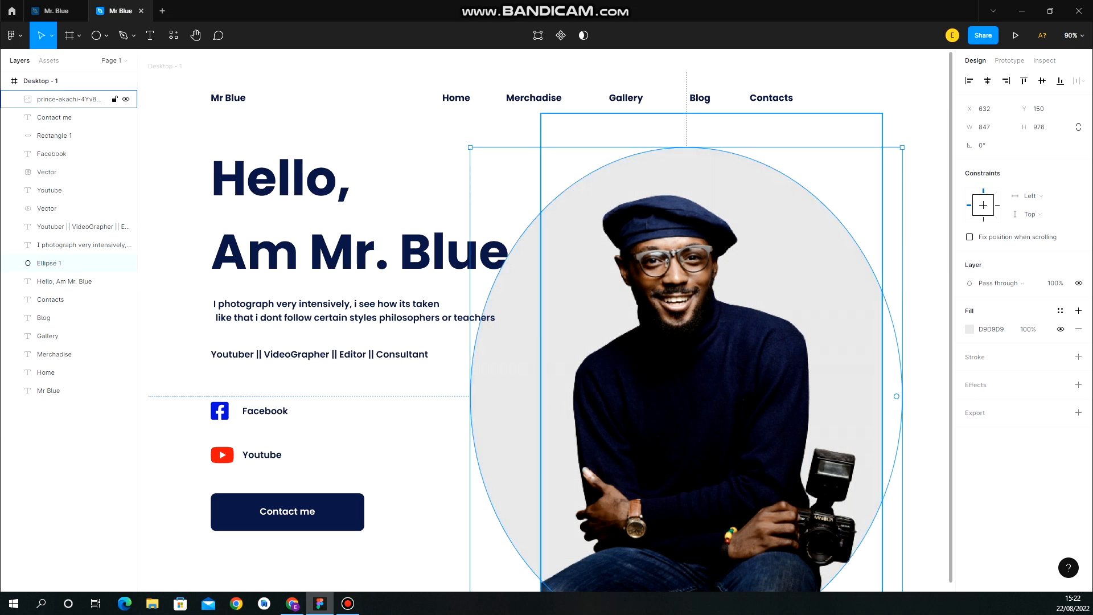
drag(1004, 329, 978, 329)
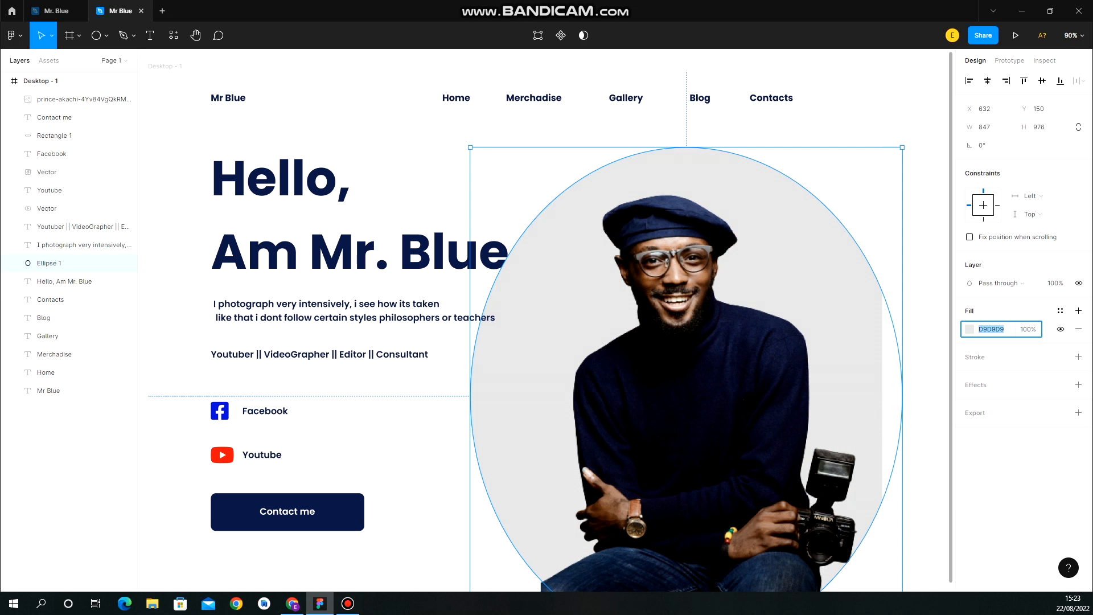
text(17224D)
key(Return)
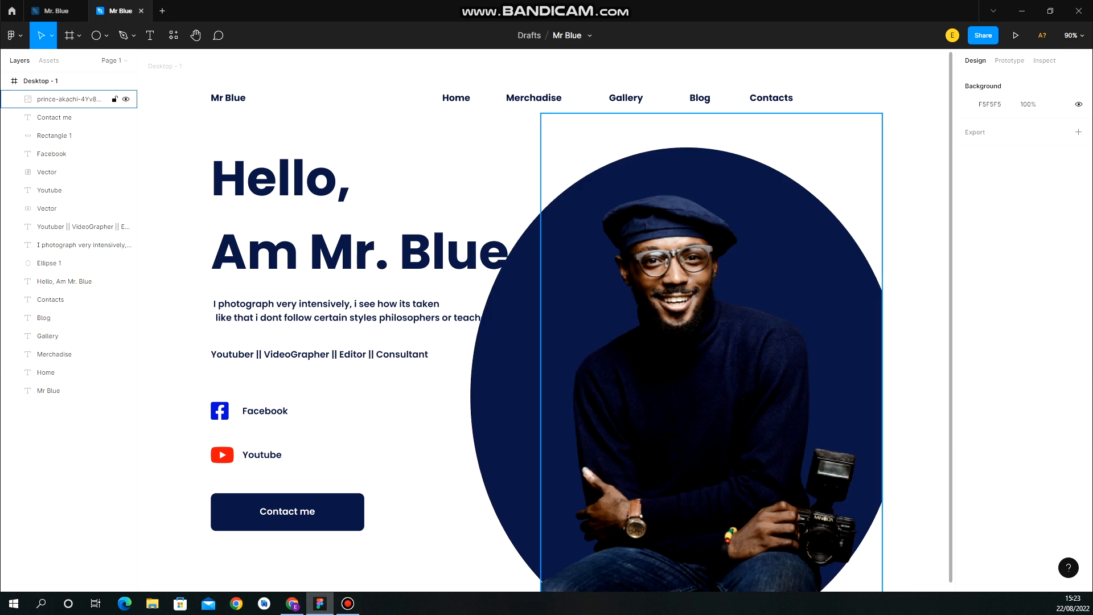
Move the dark blue ellipse clear of the intro paragraph, to about X 698, Y 119
scroll(668, 353, down, 2)
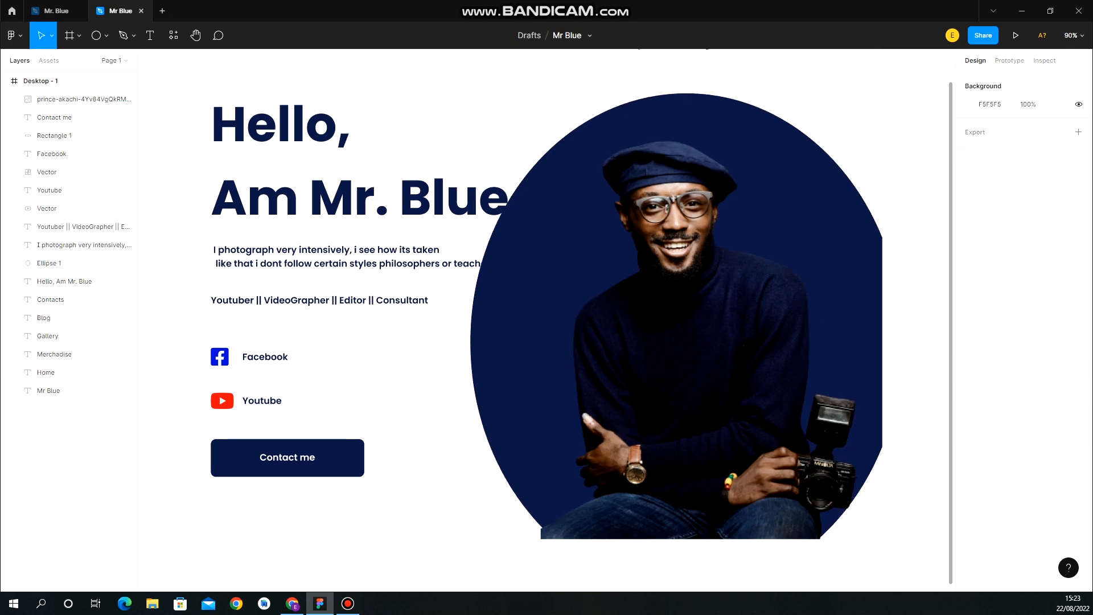
scroll(668, 353, up, 2)
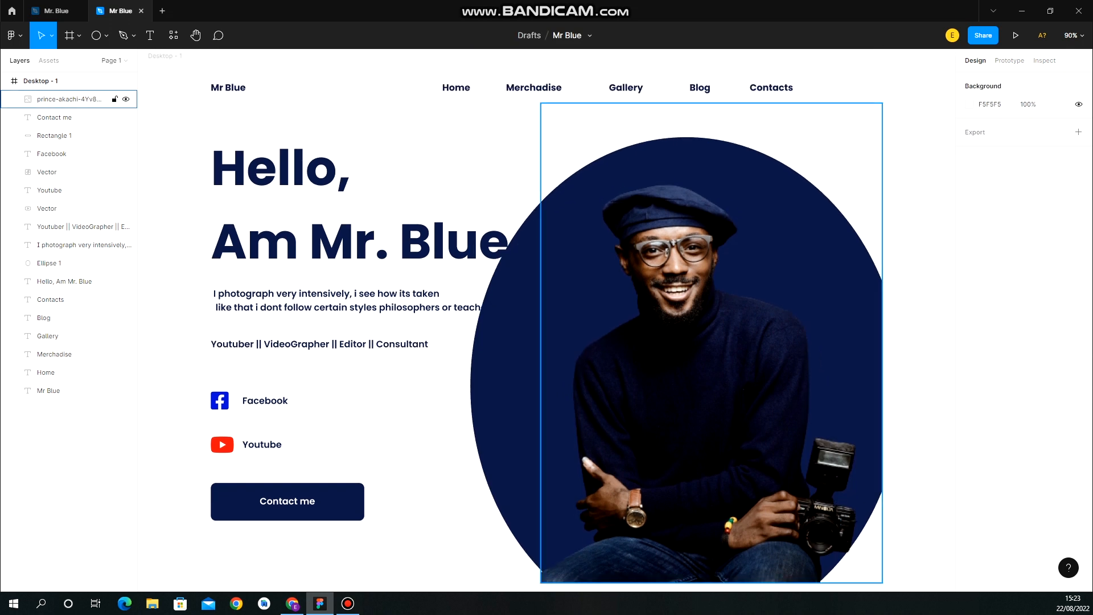
click(710, 343)
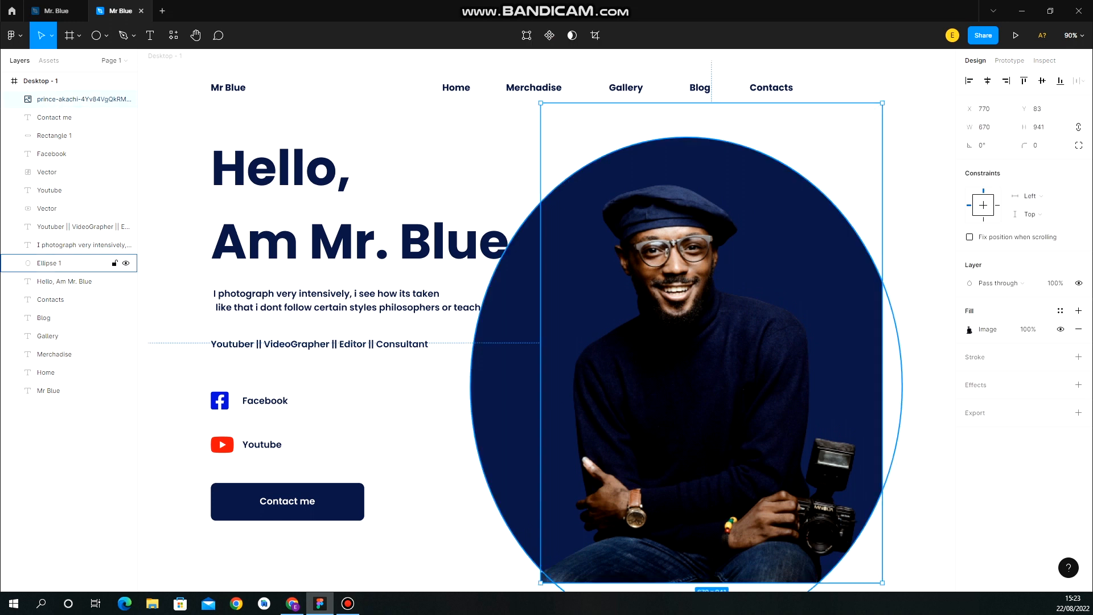
click(57, 262)
drag(506, 385, 541, 370)
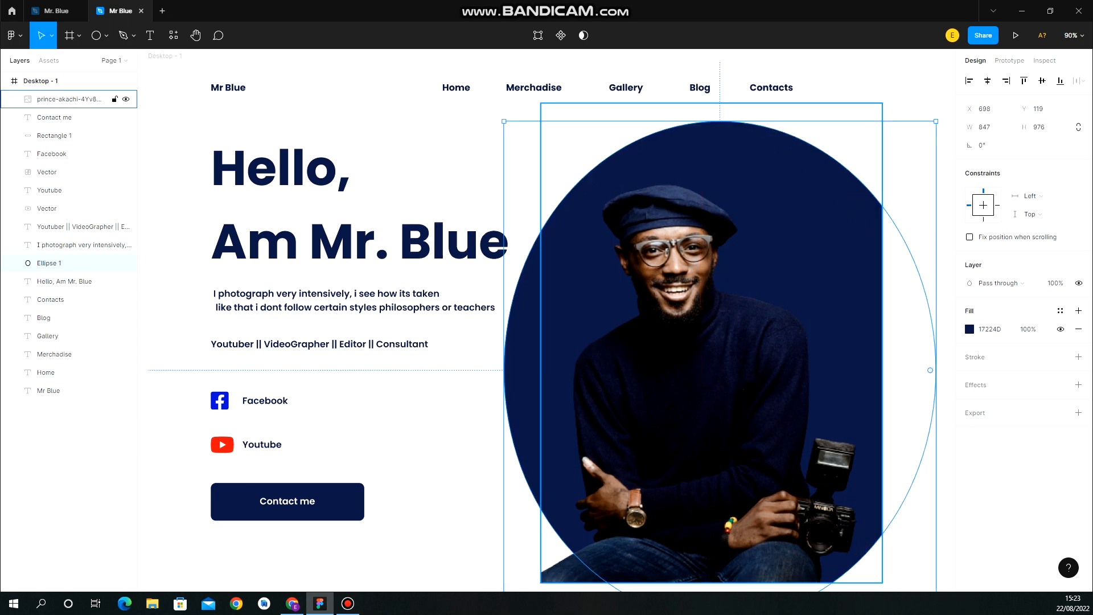
click(541, 369)
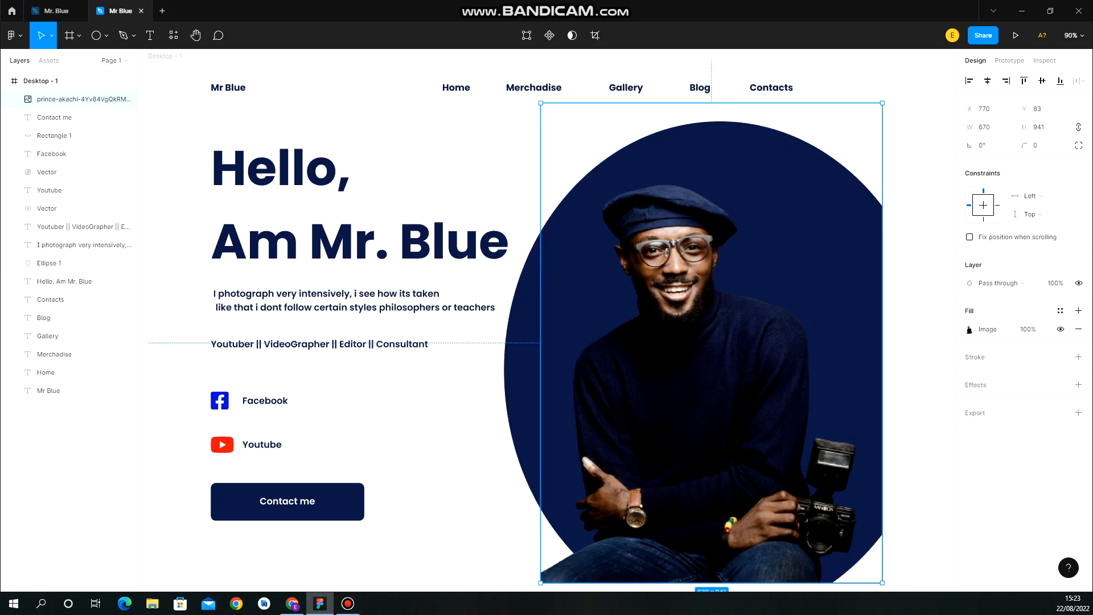
drag(541, 581, 527, 592)
key(ctrl+z)
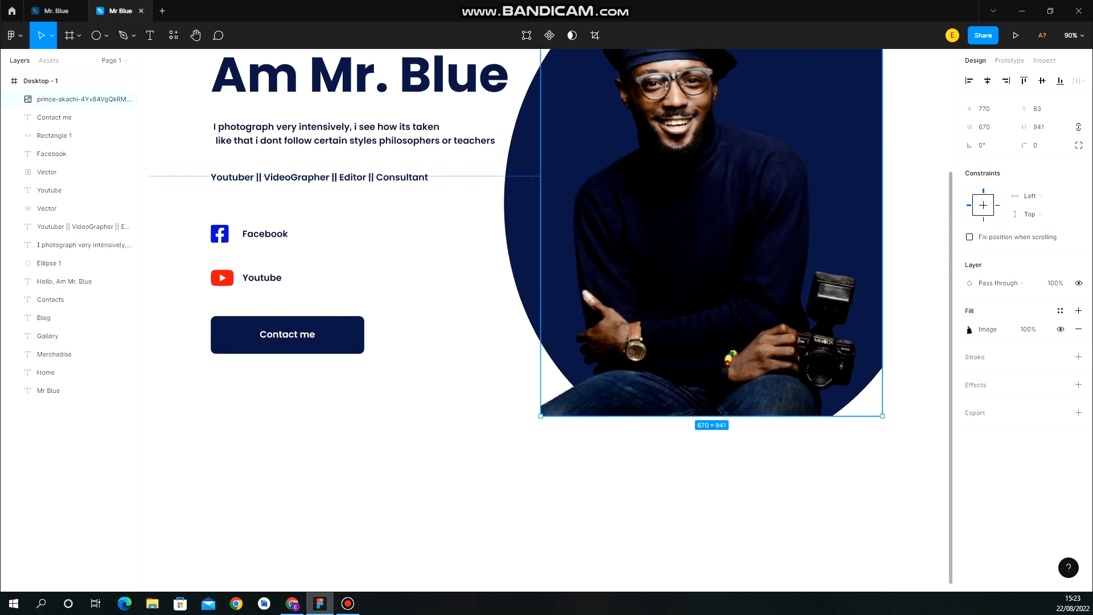
scroll(547, 313, up, 3)
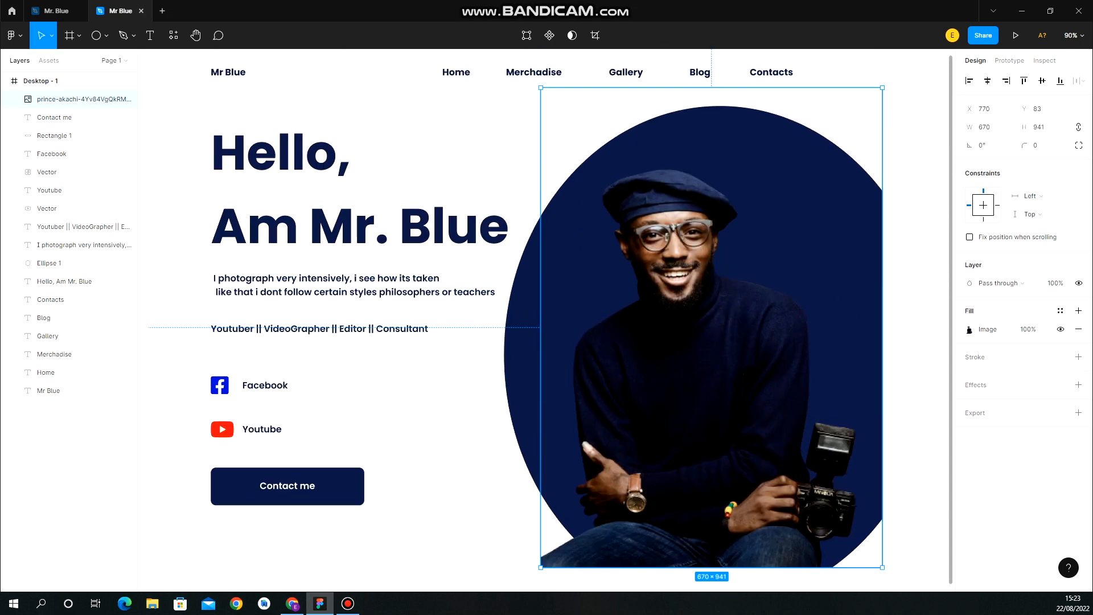
Enlarge the ellipse behind the portrait to about 1098 × 1162 at X 665, Y 91, extending past the frame's right and bottom edges
click(48, 263)
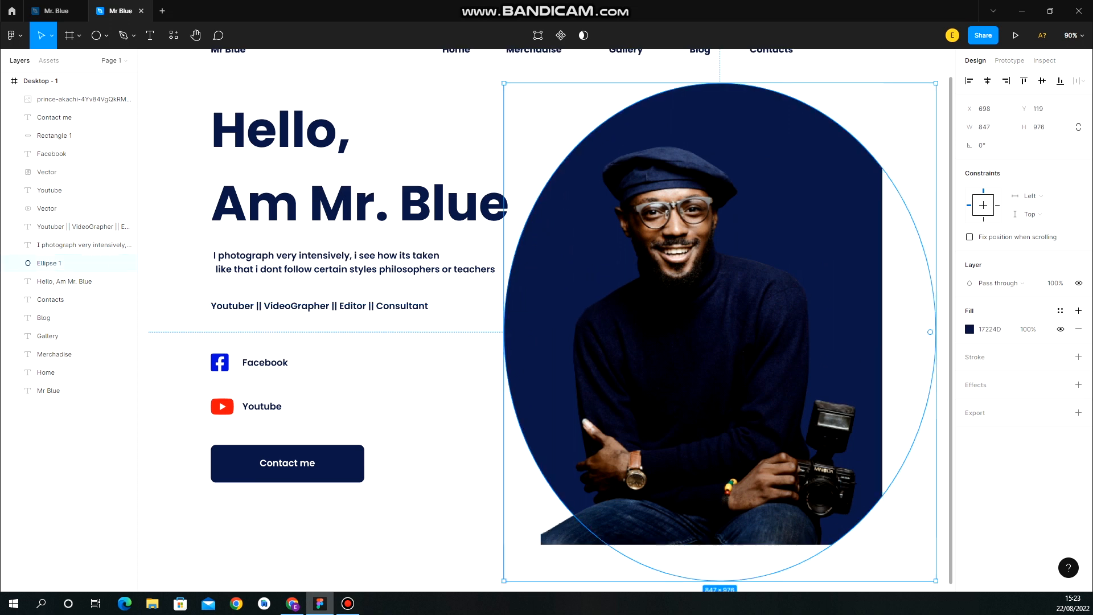
drag(503, 580, 498, 508)
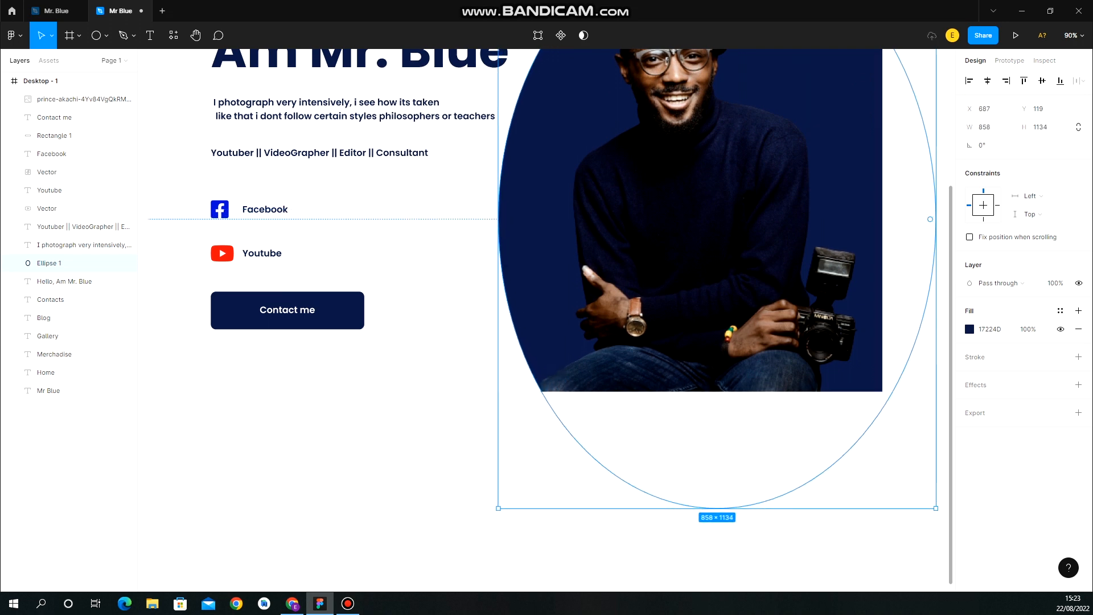
scroll(546, 318, up, 3)
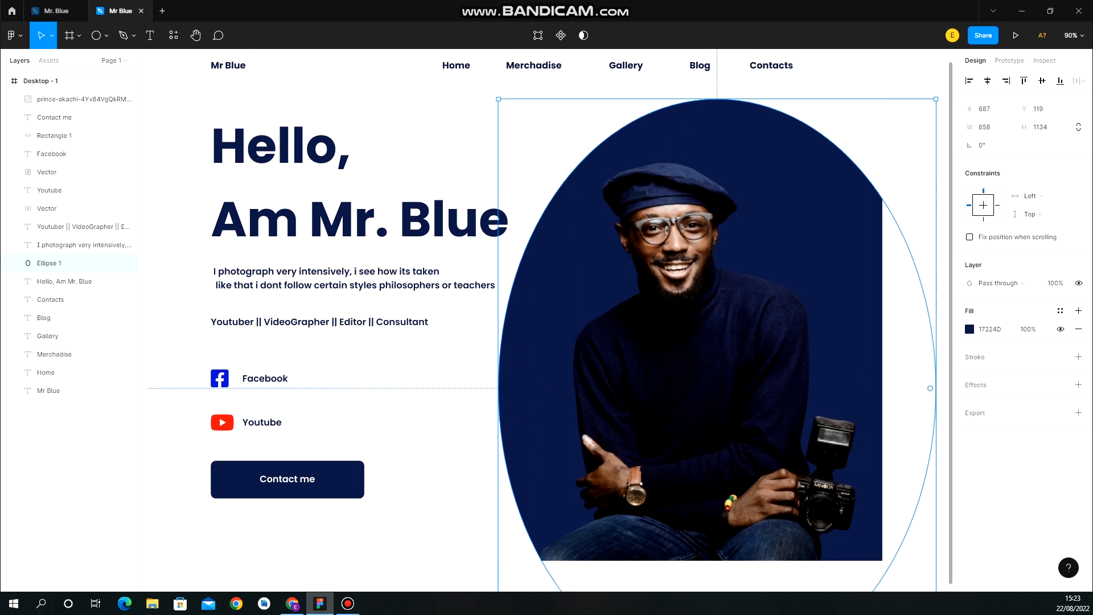
mouse_move(498, 98)
mouse_down()
mouse_move(478, 79)
mouse_move(487, 89)
mouse_up()
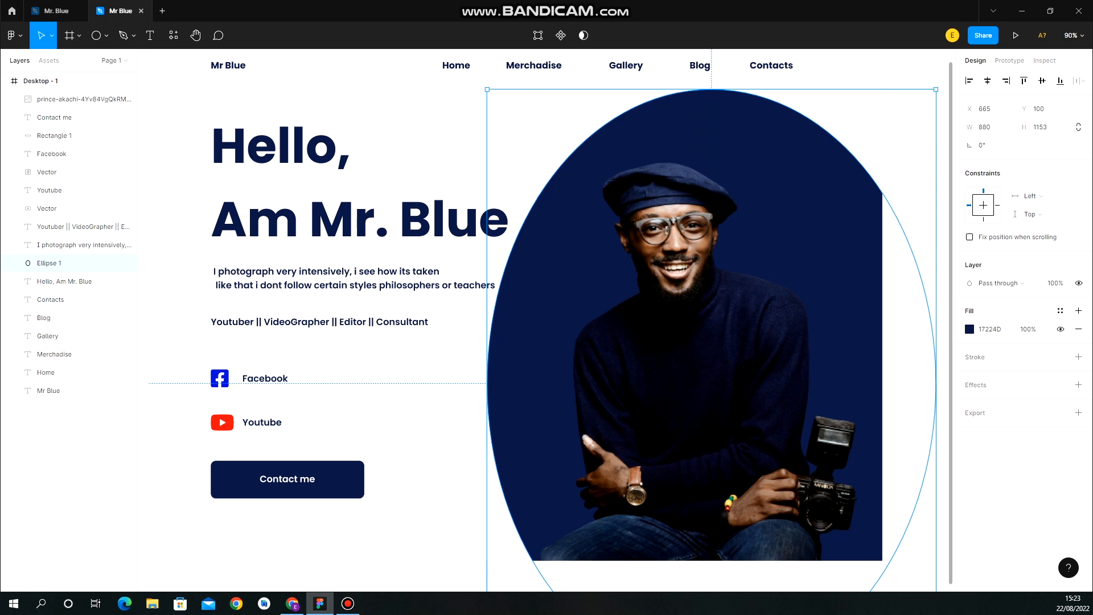
drag(936, 89, 936, 65)
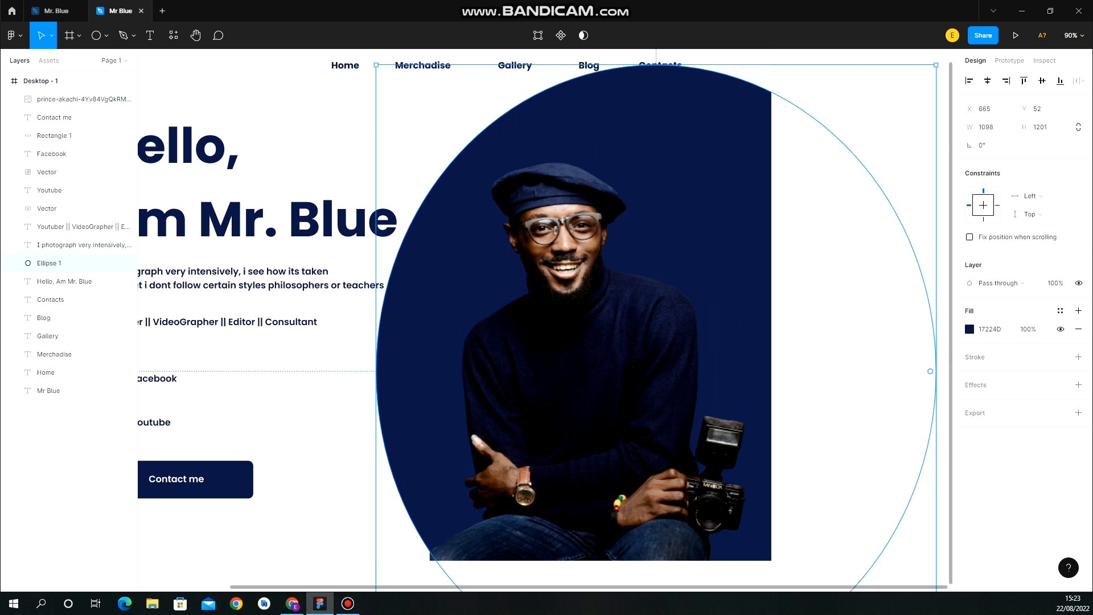
drag(936, 65, 936, 84)
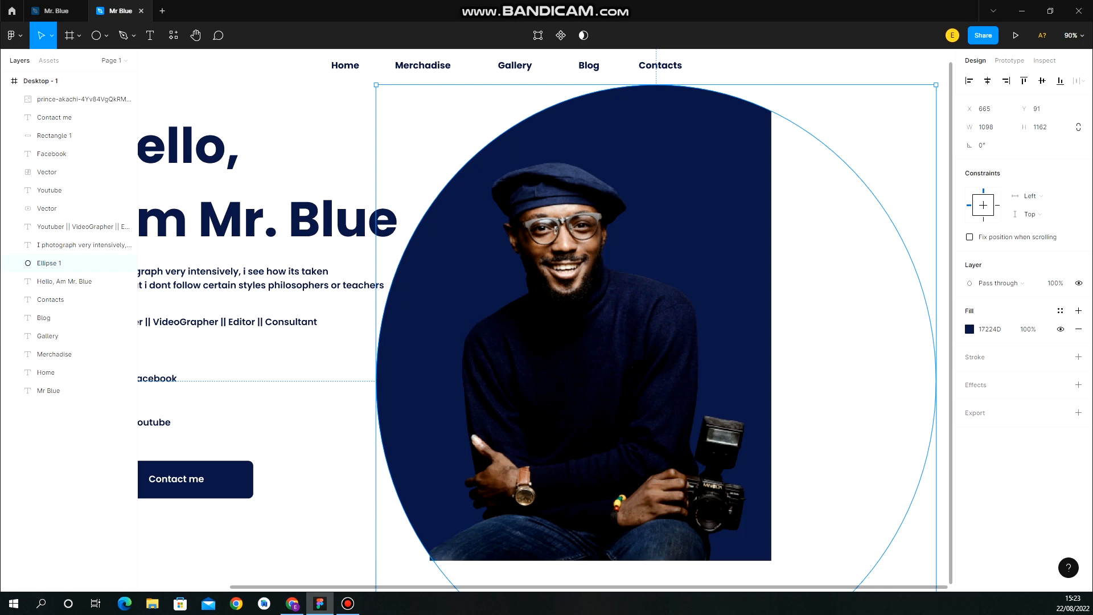
key(Escape)
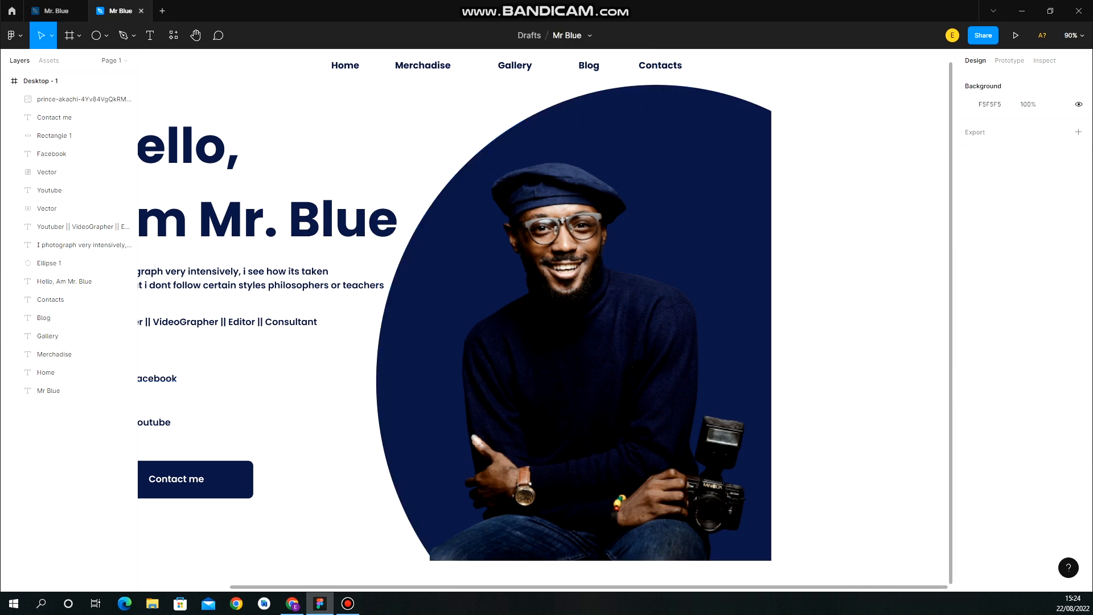
Set the canvas zoom to 85% to view the whole Desktop - 1 frame
scroll(478, 324, left, 5)
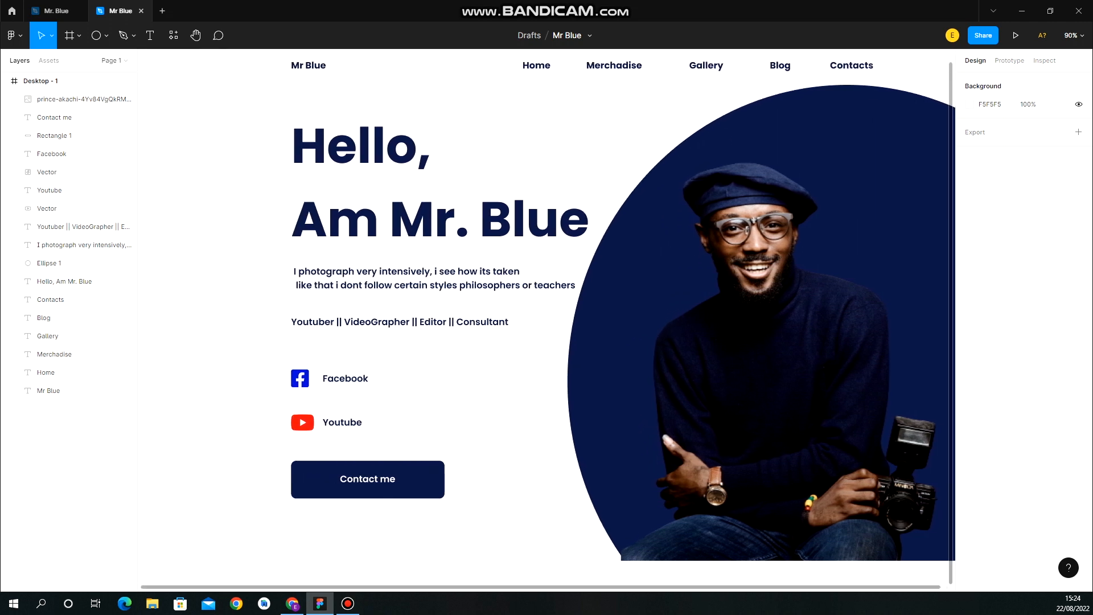
scroll(592, 322, up, 1)
scroll(543, 318, down, 1)
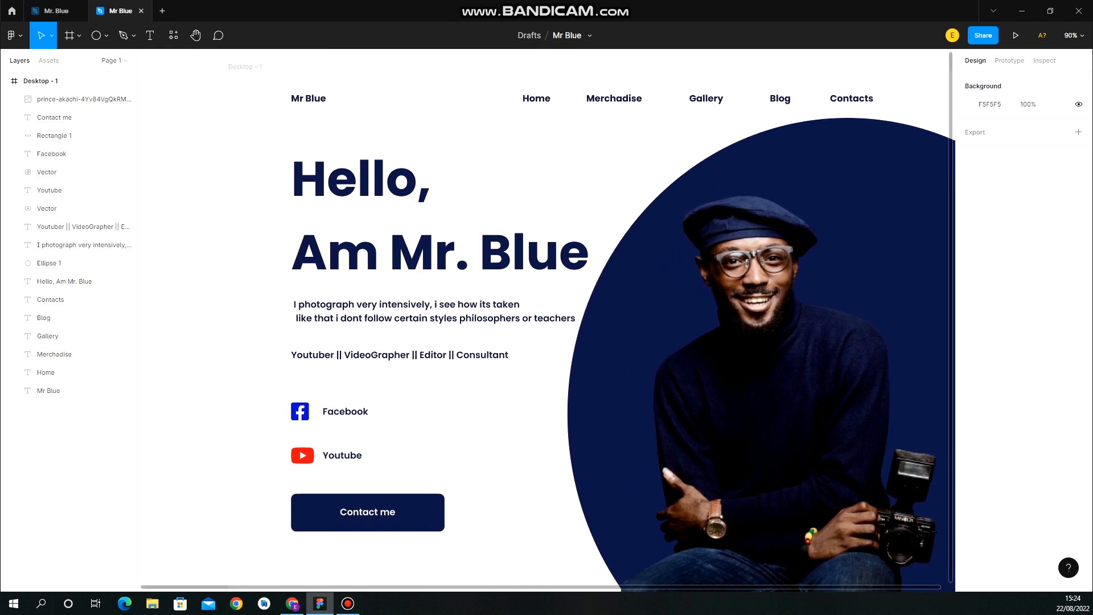
right_click(194, 388)
key(Escape)
scroll(546, 321, right, 3)
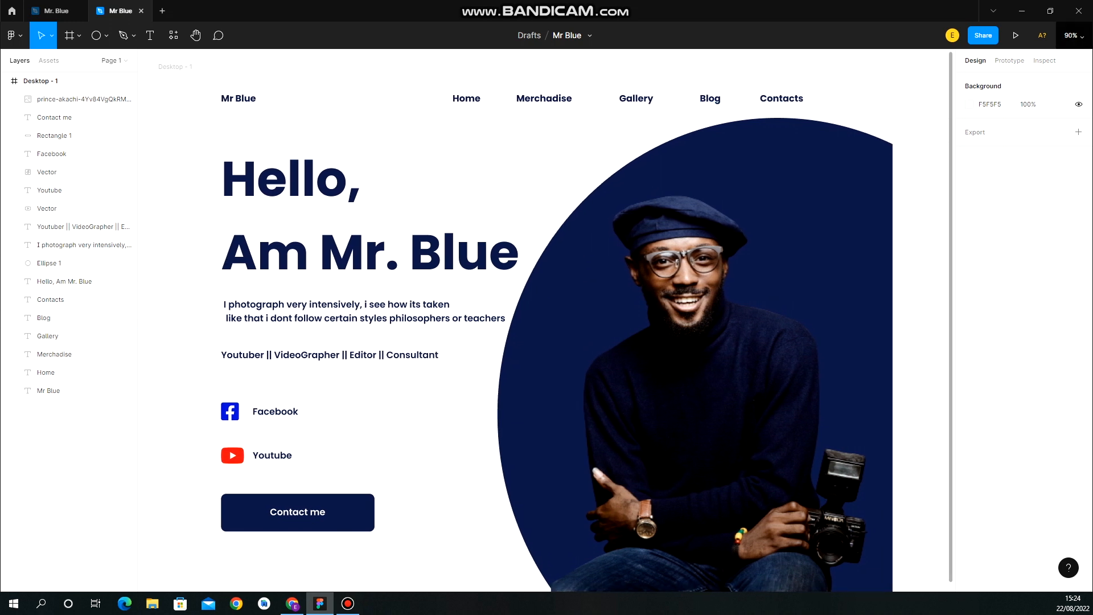
click(1073, 35)
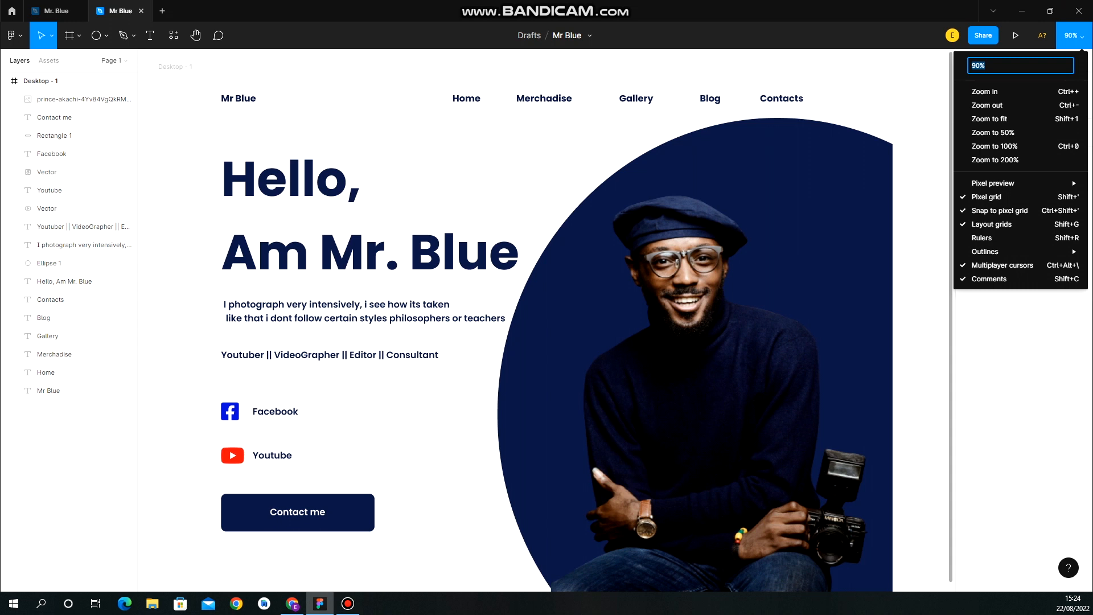
text(85)
key(Return)
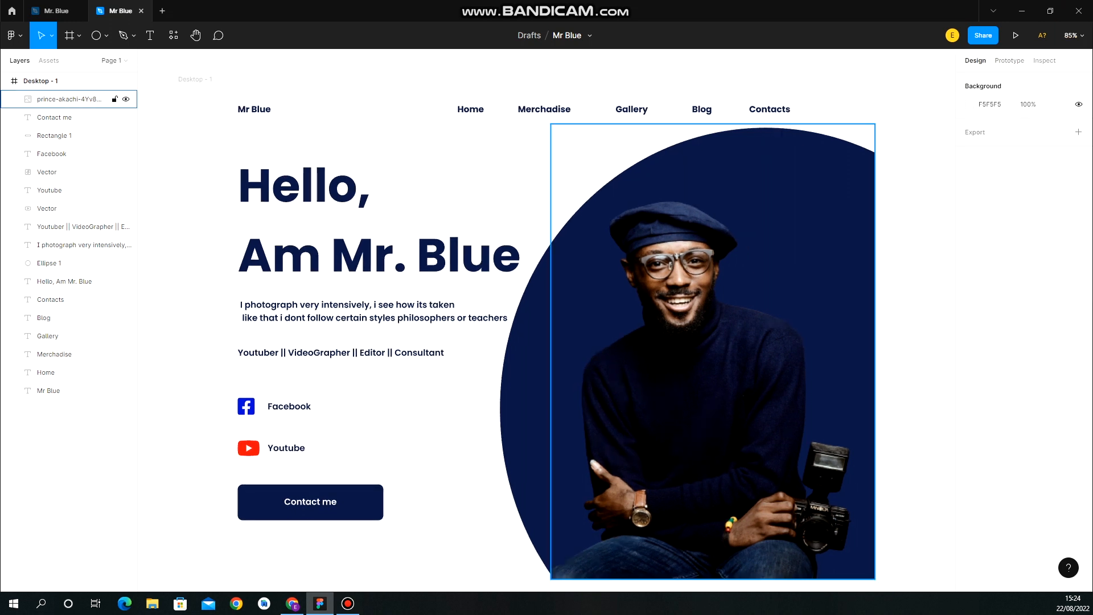
Review the recreated homepage from header to bottom edge and compare it with the reference Mr. Blue design
scroll(546, 318, down, 1)
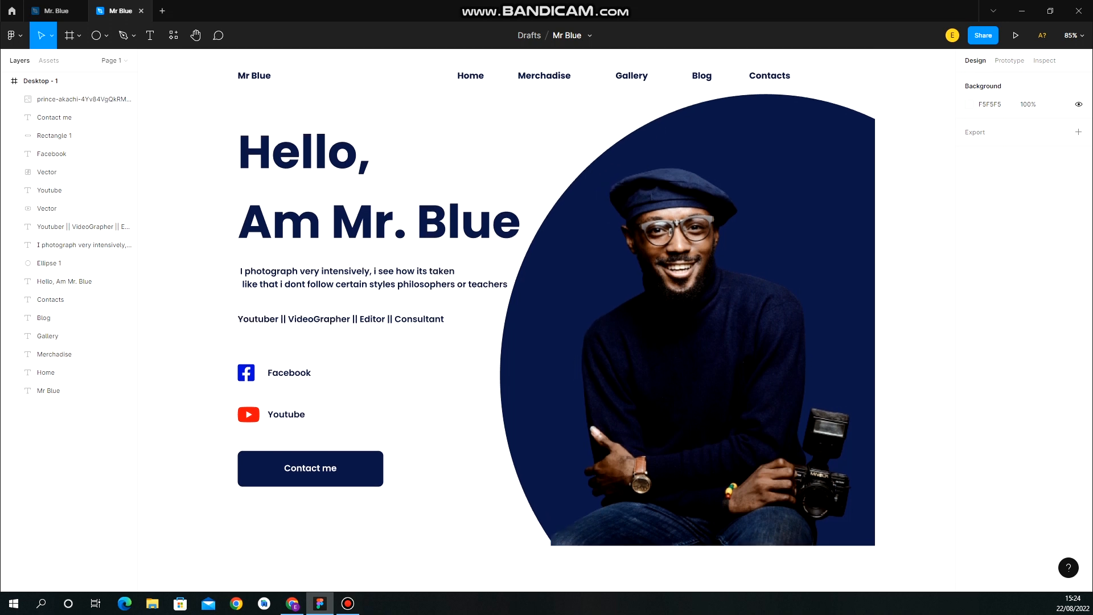
scroll(547, 319, up, 1)
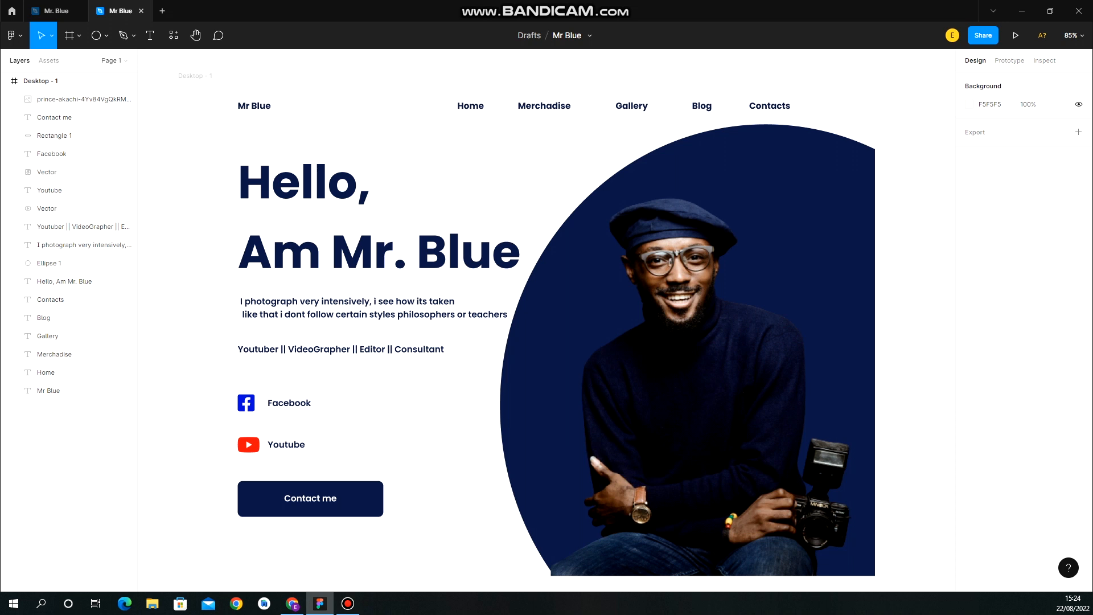
scroll(546, 320, down, 1)
scroll(545, 320, up, 1)
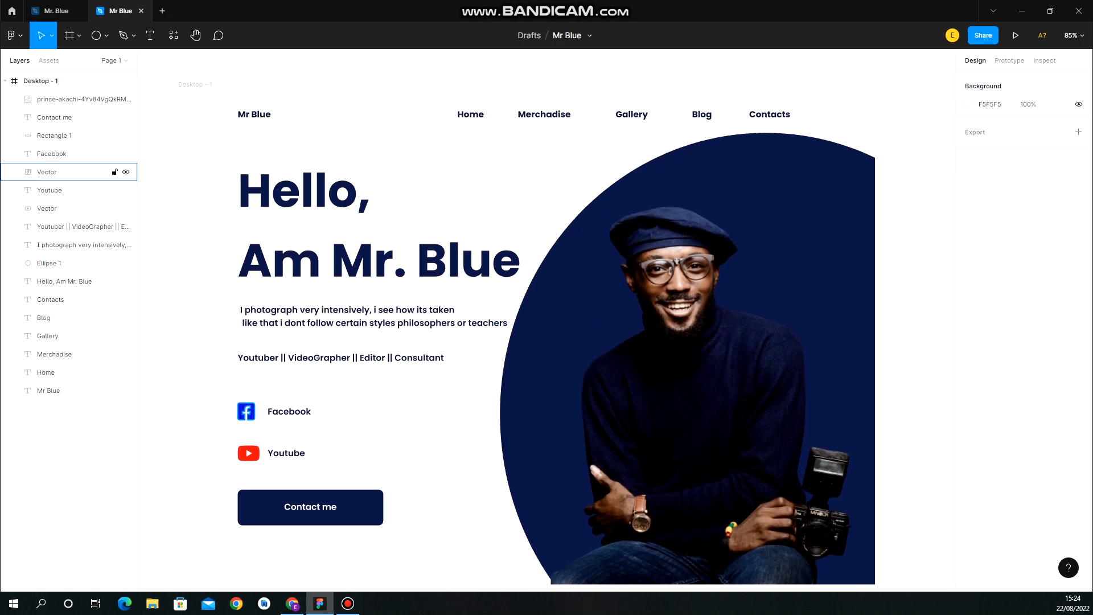
click(57, 11)
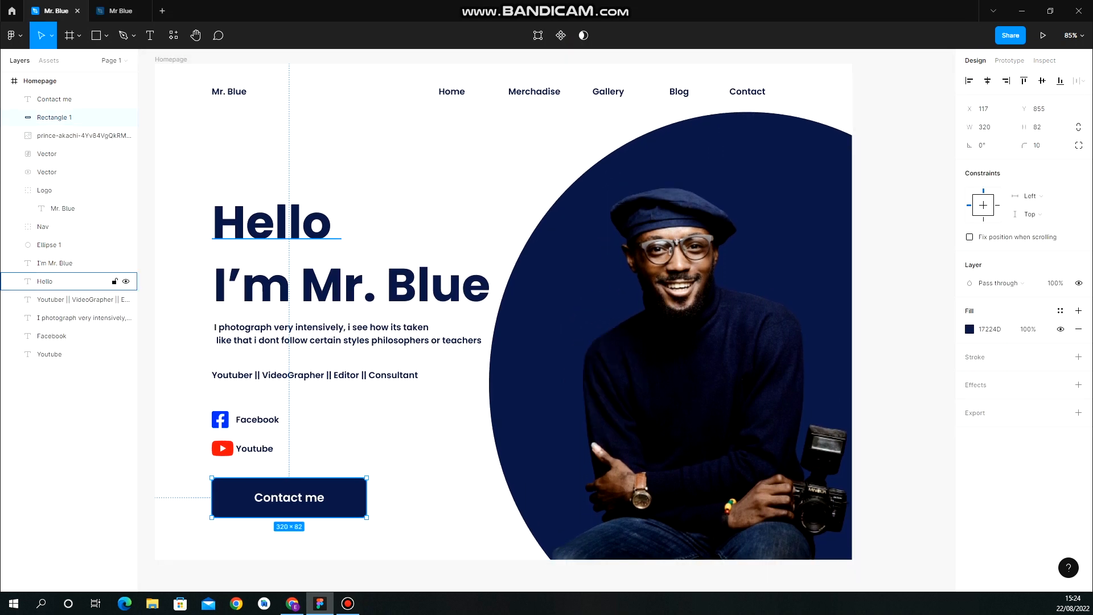
click(120, 11)
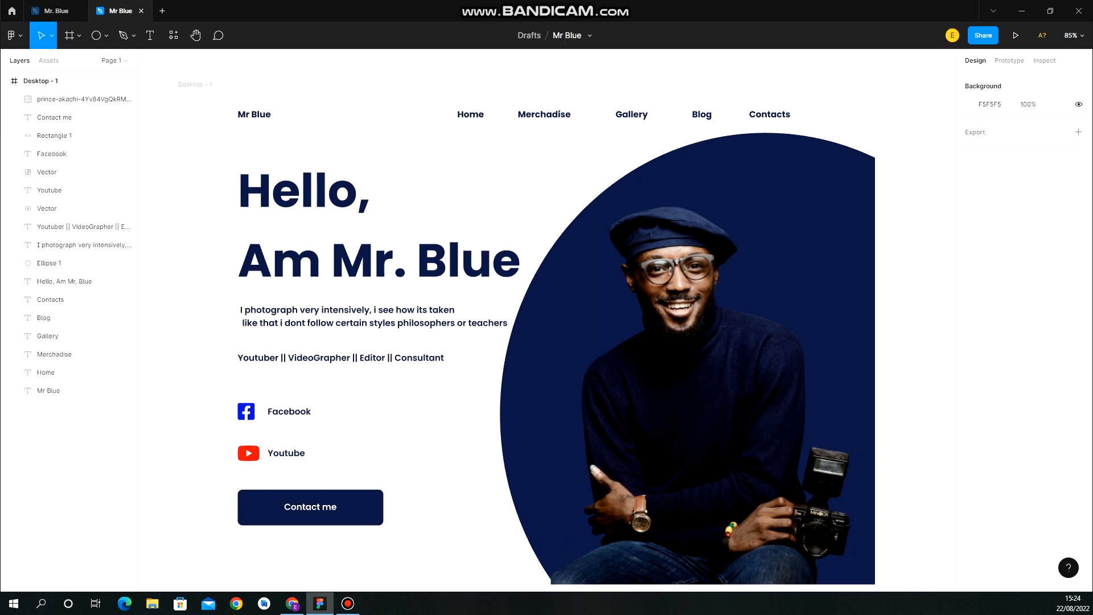